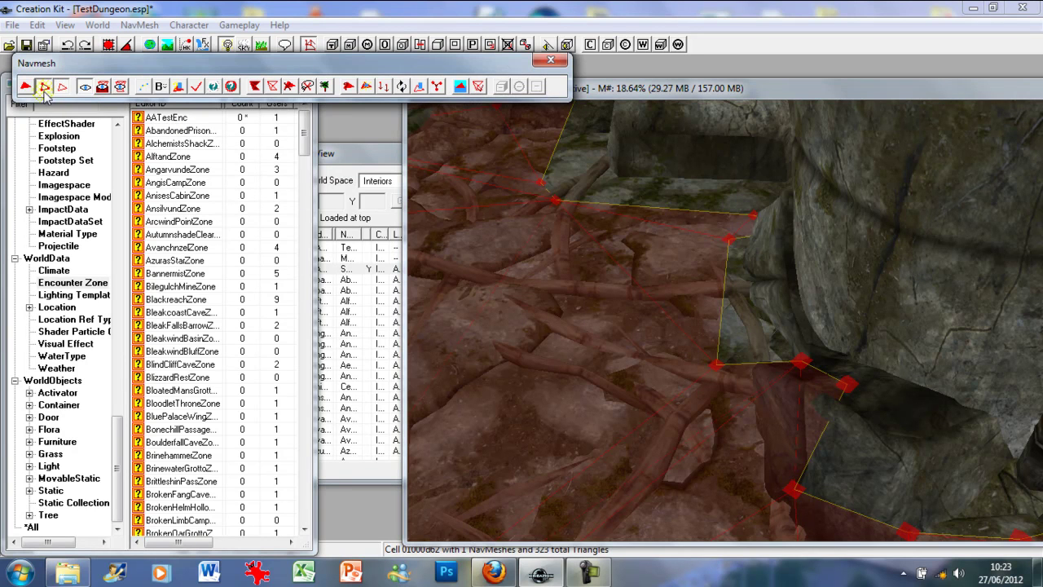
# Step: Enable triangle selection and try to select the navmesh triangles covering the rock corner at the large boulder
pyautogui.click(29, 92)
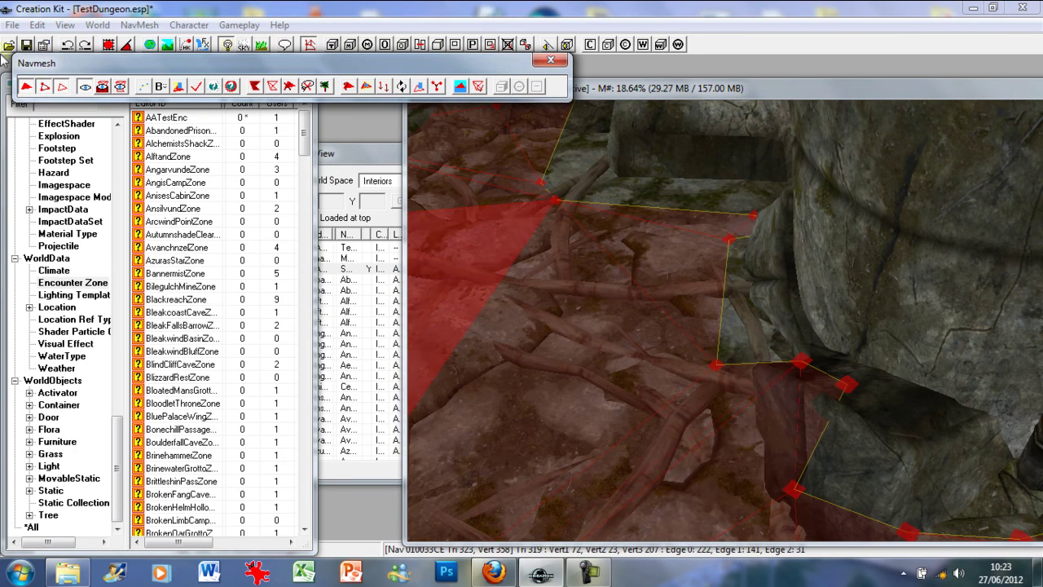
pyautogui.click(796, 418)
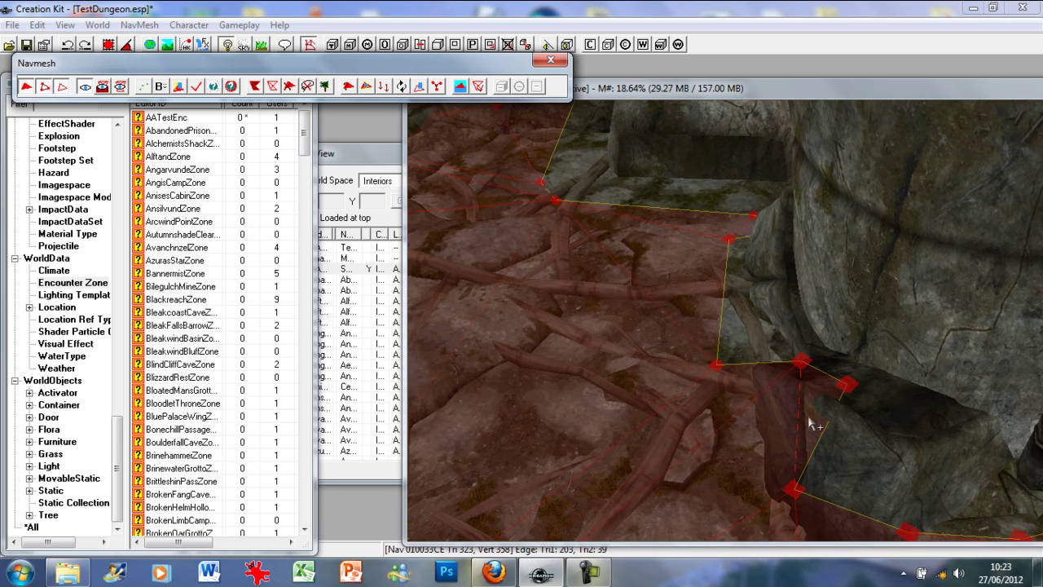
pyautogui.click(811, 377)
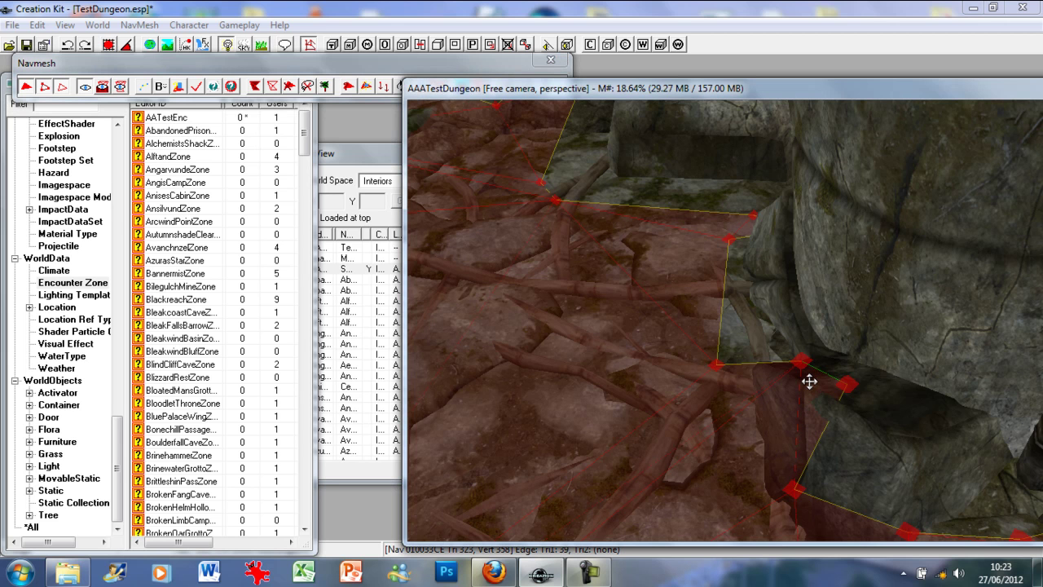
pyautogui.click(815, 411)
pyautogui.scroll(2, 814, 422)
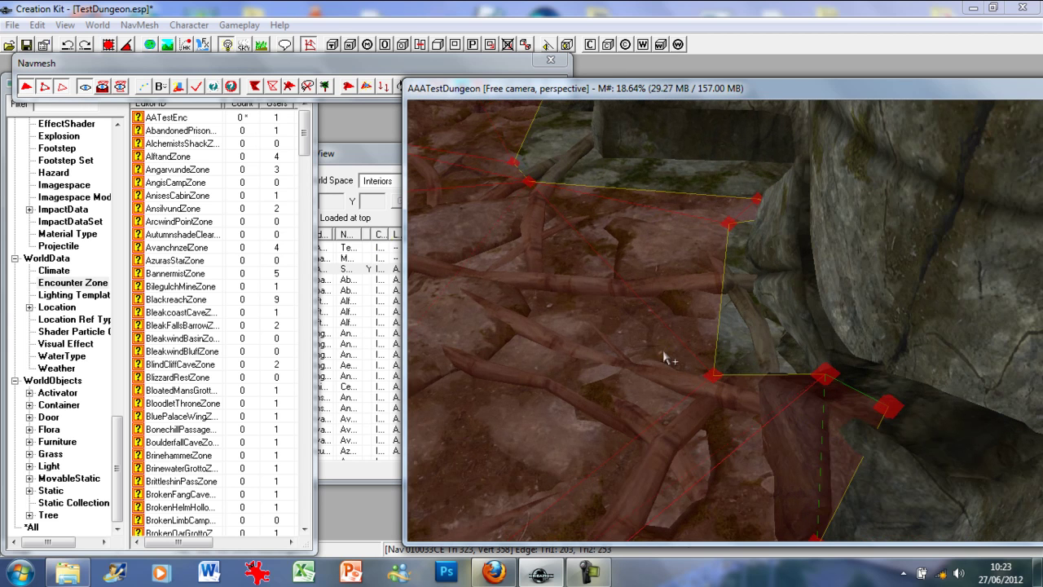
pyautogui.click(666, 355)
pyautogui.click(823, 437)
pyautogui.click(788, 455)
# Step: Pull the outermost navmesh vertex beside the boulder away from the rock onto the floor and delete it
pyautogui.click(887, 405)
pyautogui.moveTo(887, 405); pyautogui.dragTo(810, 409)
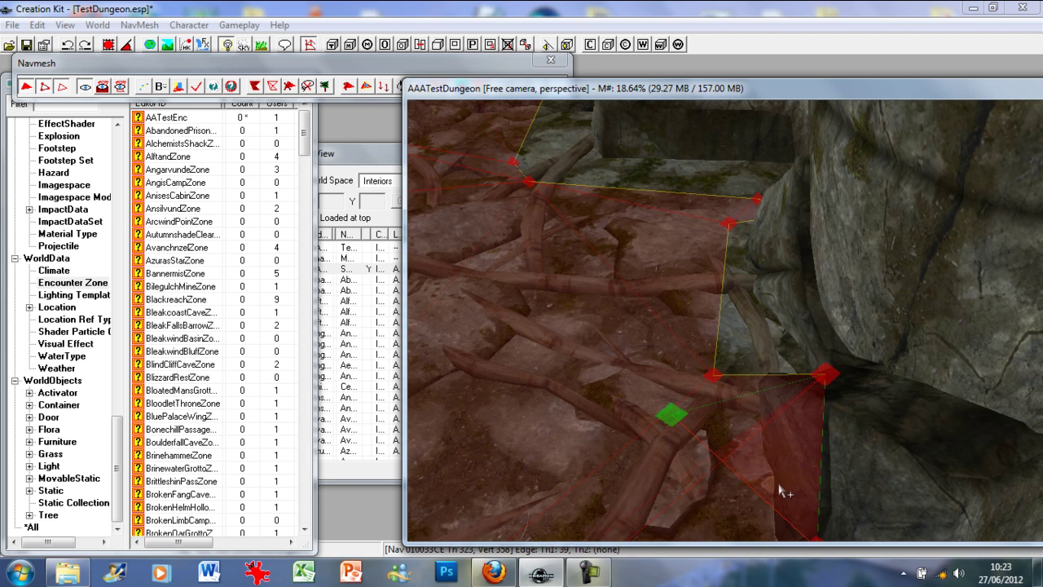
pyautogui.moveTo(683, 422); pyautogui.dragTo(782, 447)
pyautogui.press('Delete')
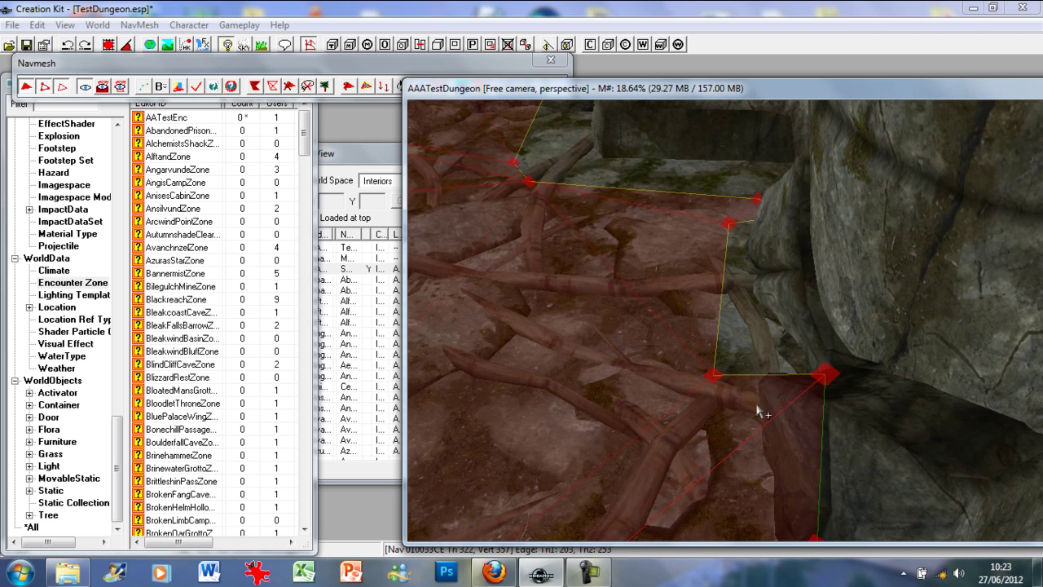
# Step: Move the upper corner vertex beside the boulder outward onto the open floor
pyautogui.click(824, 377)
pyautogui.moveTo(827, 381); pyautogui.dragTo(803, 457)
pyautogui.moveTo(806, 450); pyautogui.dragTo(810, 439, button='middle')
# Step: Limit navmesh selection to vertices and move the boulder's front corner vertex outward around the base of the rock
pyautogui.click(814, 246)
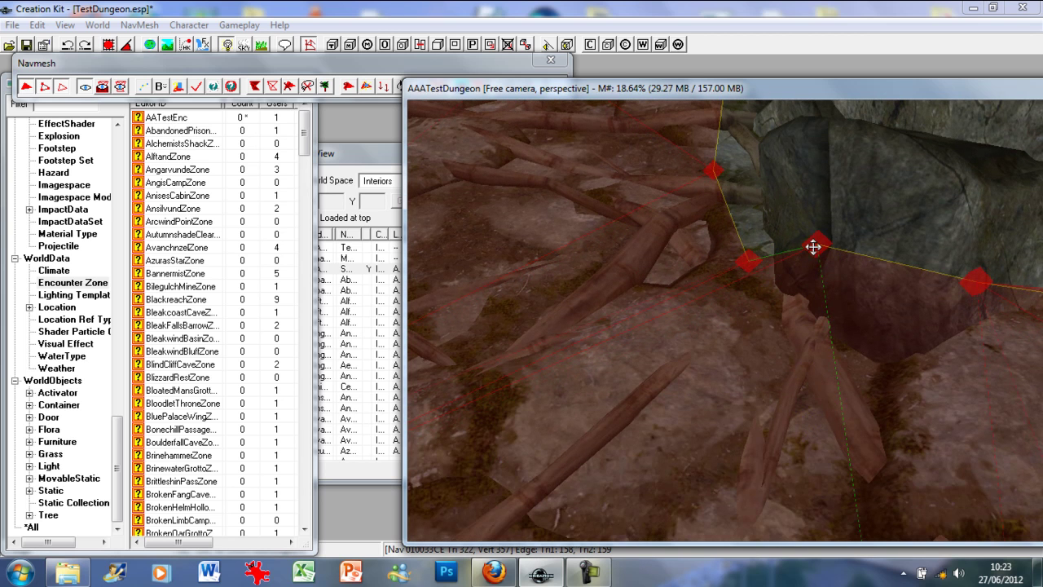
pyautogui.click(787, 303)
pyautogui.click(820, 244)
pyautogui.click(612, 215)
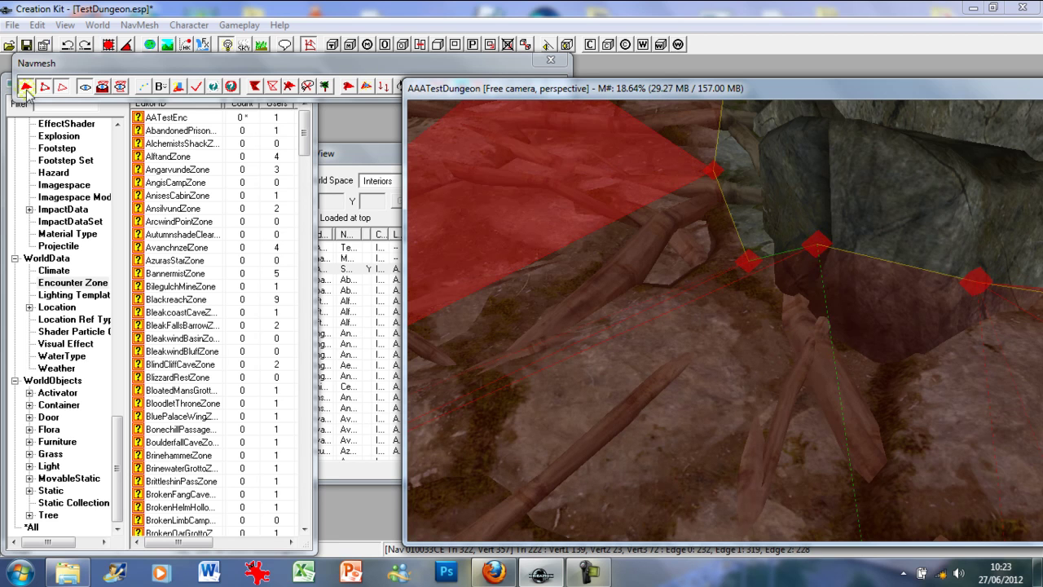
pyautogui.click(61, 87)
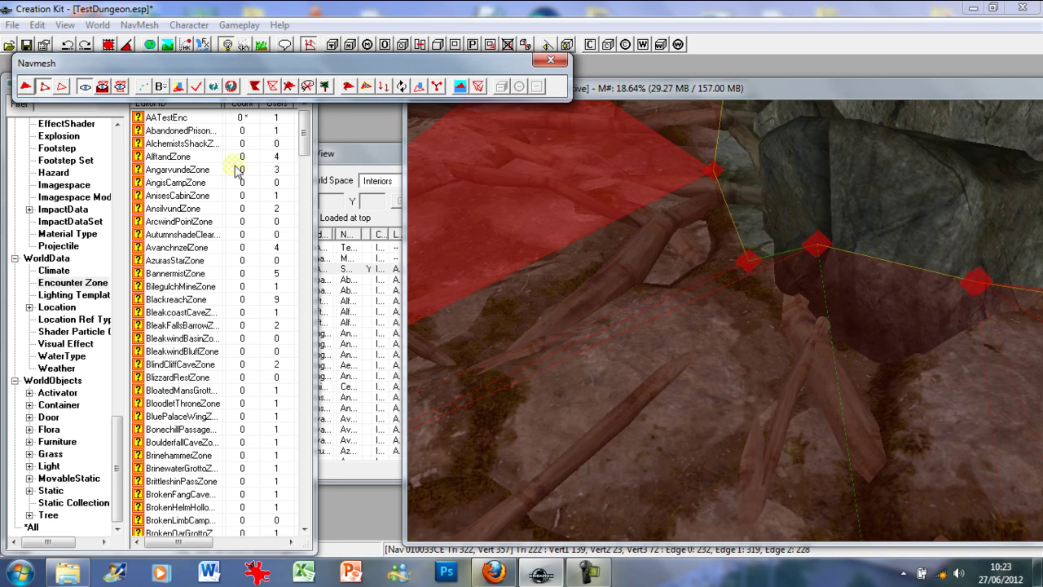
pyautogui.click(817, 244)
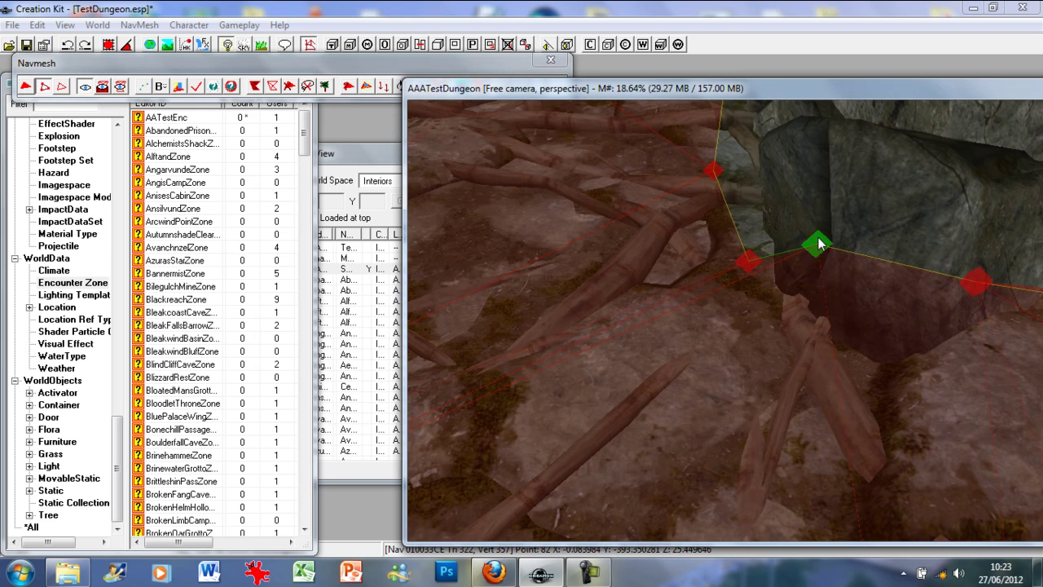
pyautogui.moveTo(817, 244); pyautogui.dragTo(833, 275)
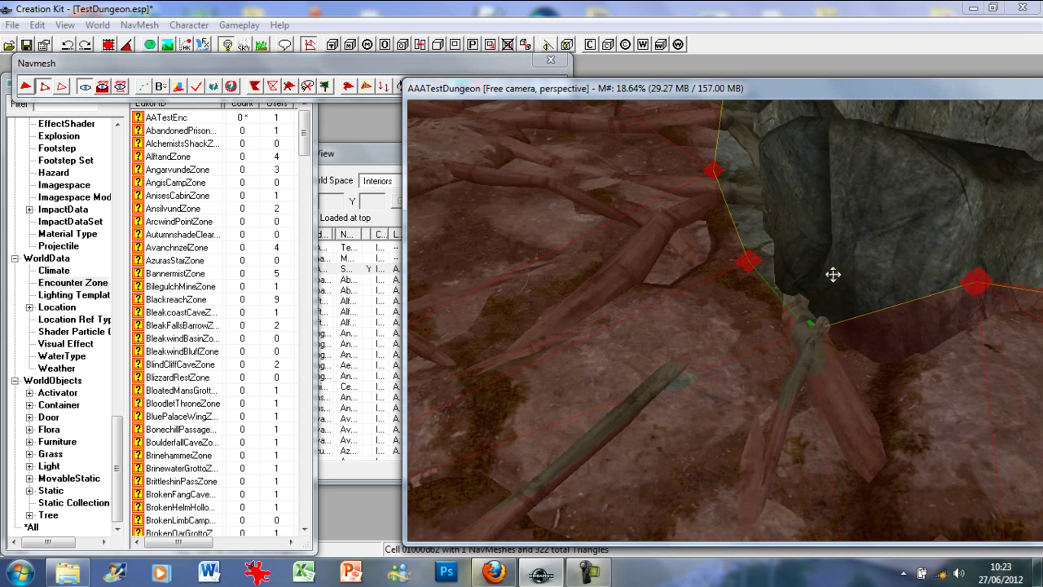
pyautogui.click(981, 285)
pyautogui.moveTo(982, 282); pyautogui.dragTo(970, 326)
# Step: Fill the four-sided hole in the floor navmesh near the barrel with triangles built from its four corner vertices
pyautogui.scroll(-8, 968, 330)
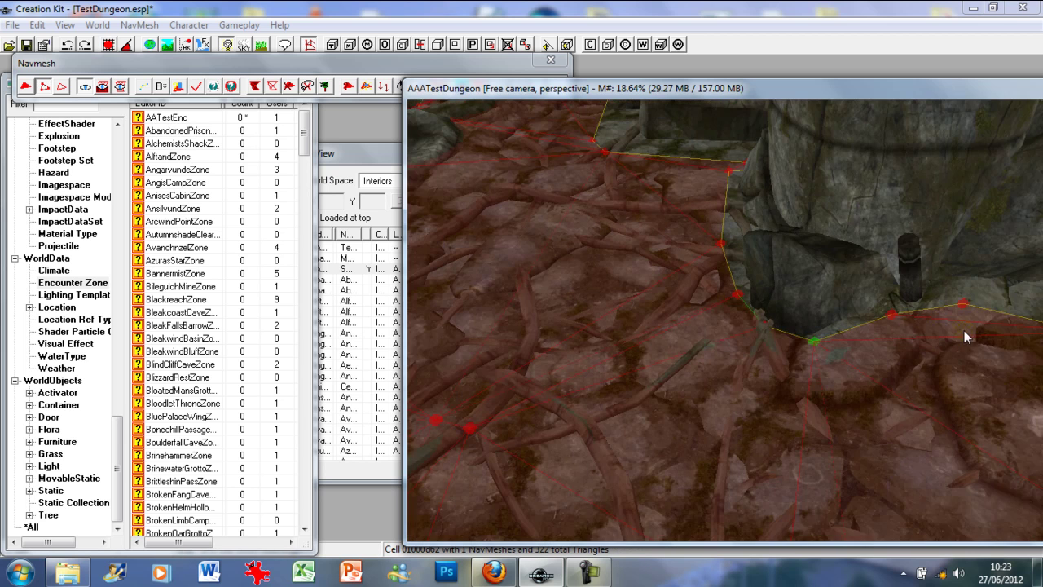
pyautogui.scroll(-2, 959, 330)
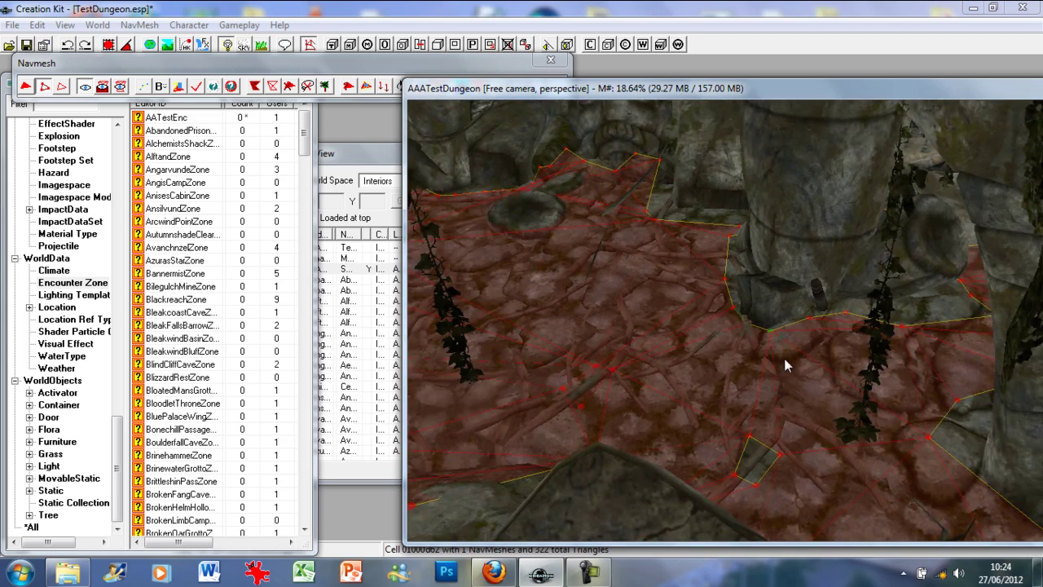
pyautogui.scroll(5, 784, 414)
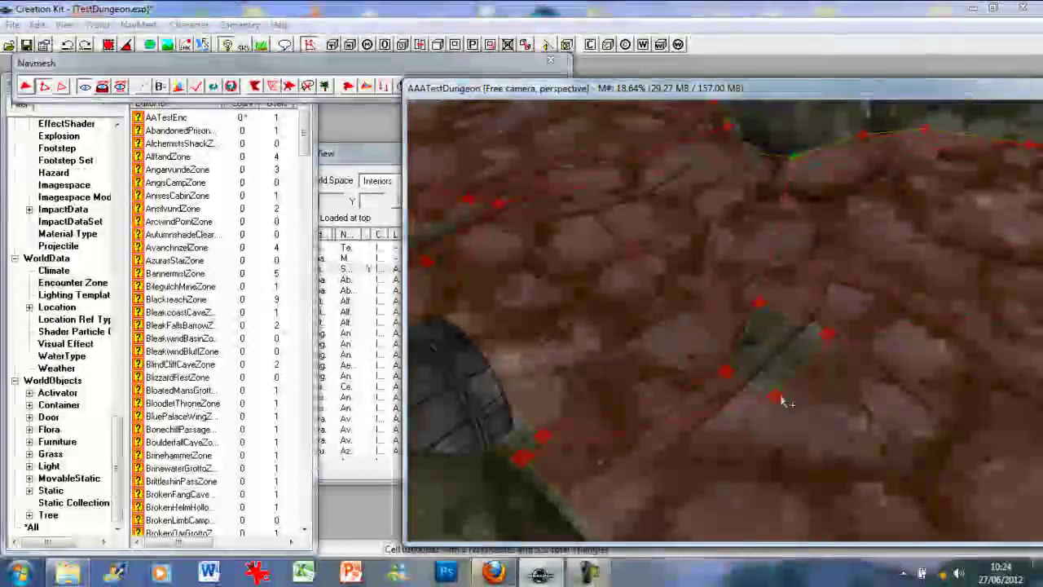
pyautogui.click(776, 397)
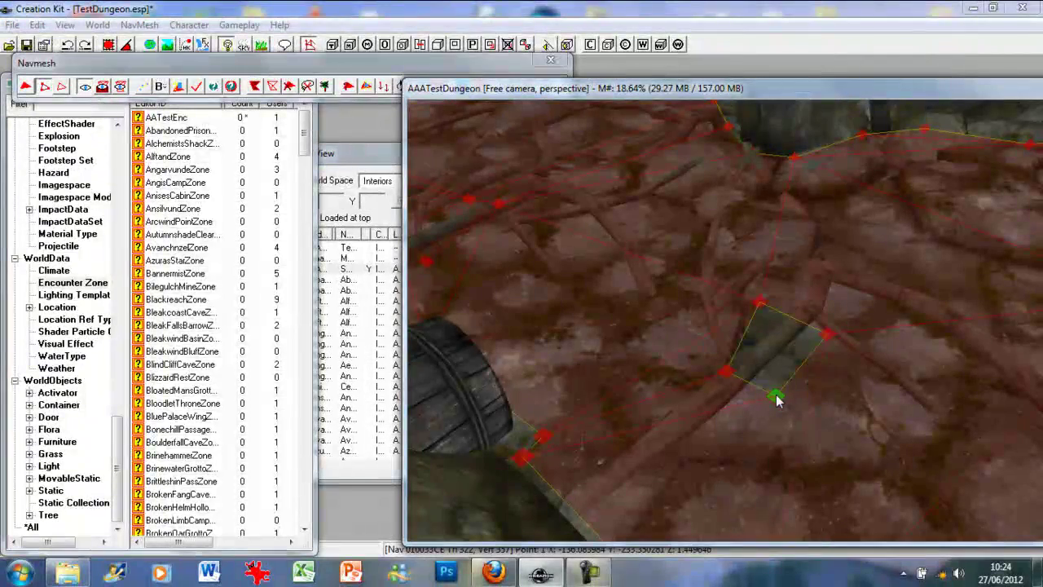
pyautogui.keyDown('ctrl'); pyautogui.click(827, 335); pyautogui.keyUp('ctrl')
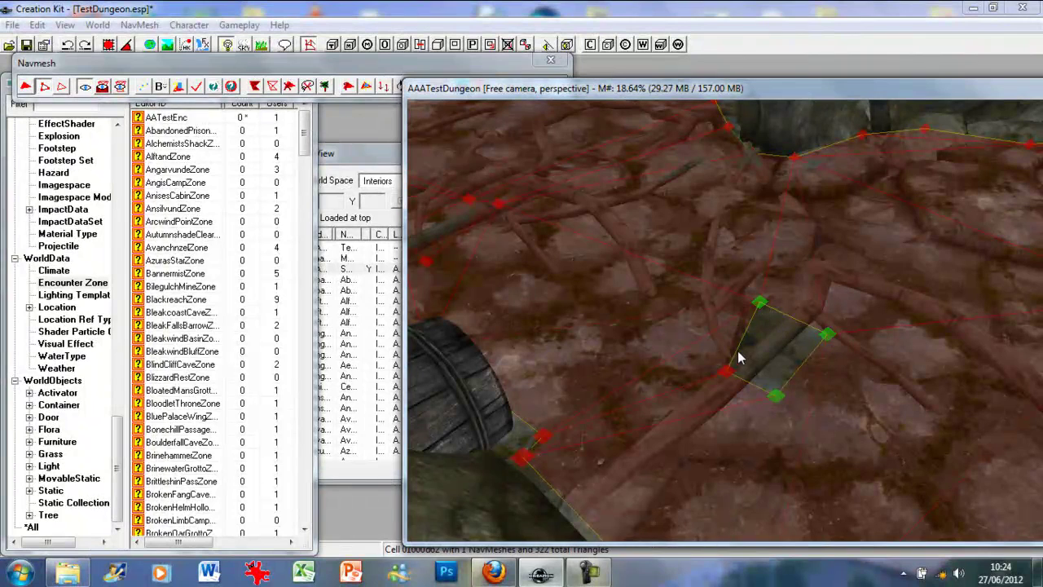
pyautogui.keyDown('ctrl'); pyautogui.click(759, 302); pyautogui.keyUp('ctrl')
pyautogui.keyDown('ctrl'); pyautogui.click(725, 372); pyautogui.keyUp('ctrl')
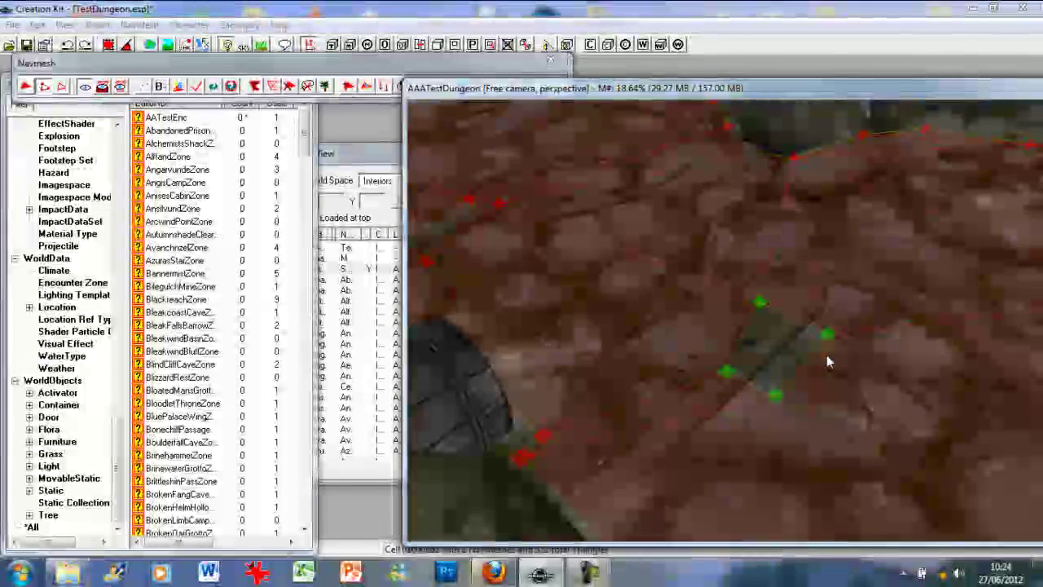
pyautogui.press('a')
# Step: Examine the navmesh through the cave and along the corridor up to the gap on the stone stairs
pyautogui.scroll(-8, 822, 361)
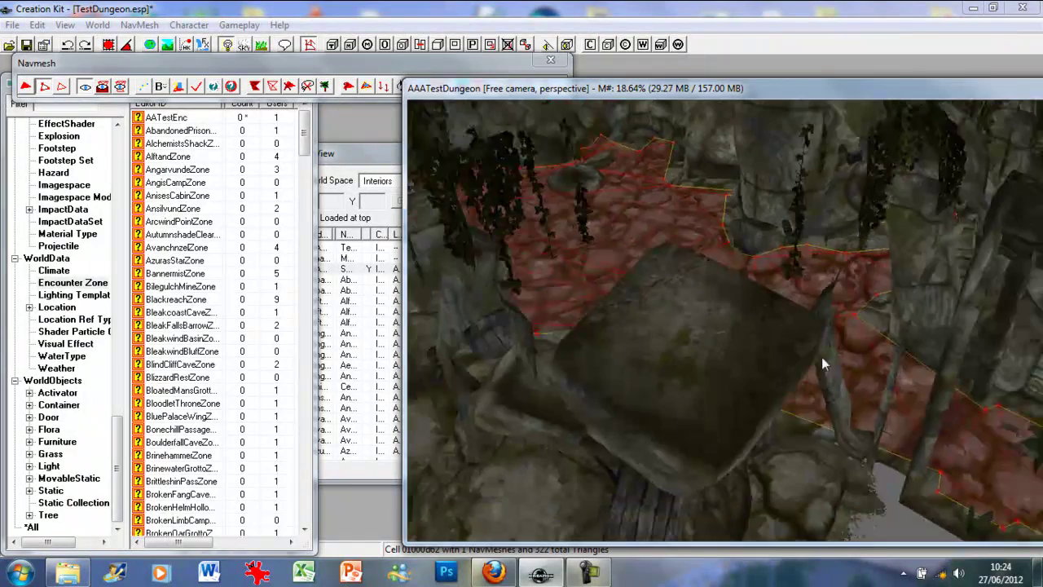
pyautogui.keyDown('shift'); pyautogui.moveTo(843, 324); pyautogui.dragTo(825, 324, button='middle'); pyautogui.keyUp('shift')
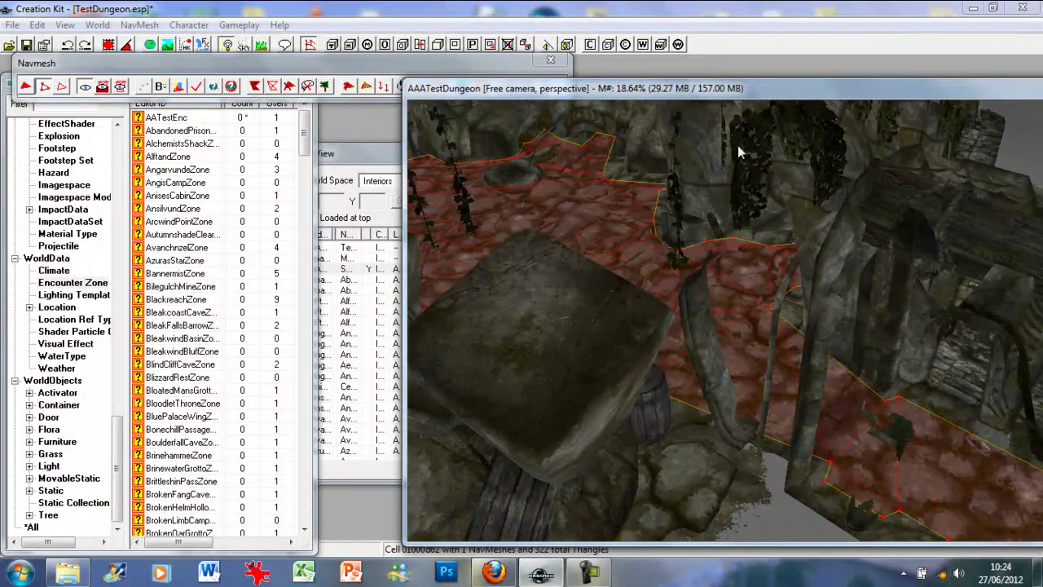
pyautogui.scroll(6, 802, 279)
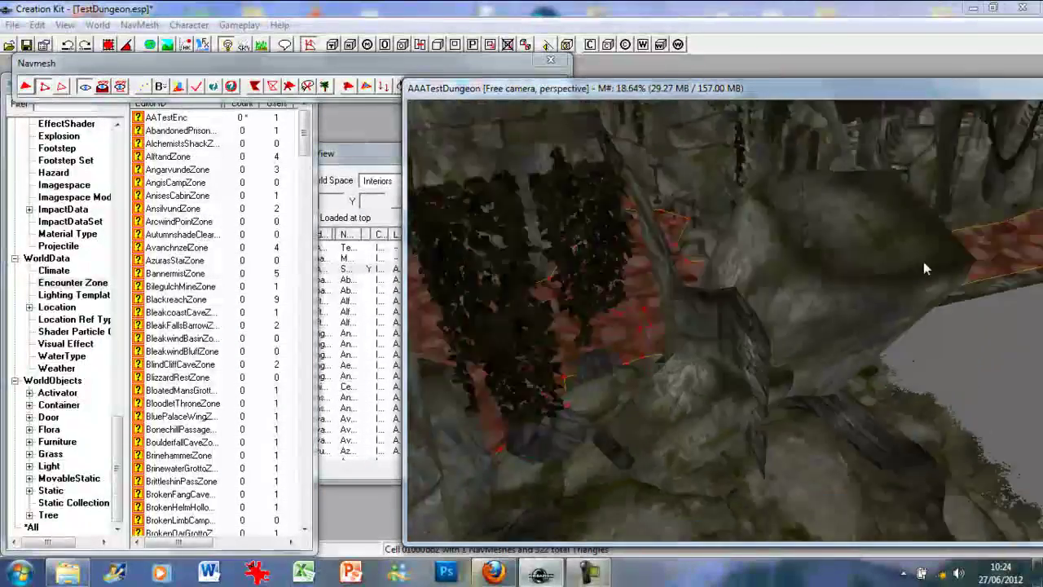
pyautogui.scroll(-5, 981, 256)
pyautogui.scroll(-5, 802, 224)
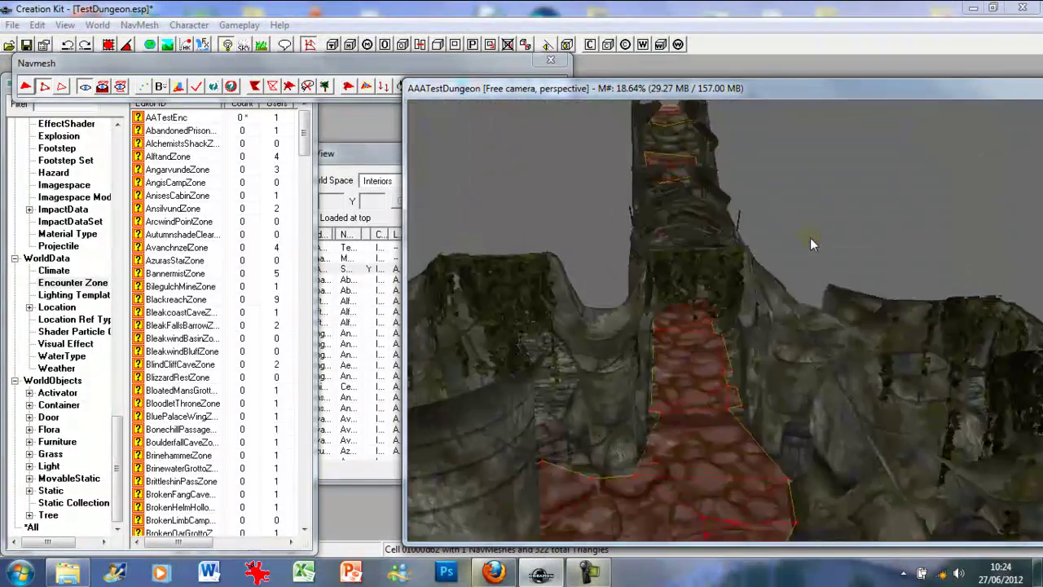
pyautogui.scroll(8, 765, 315)
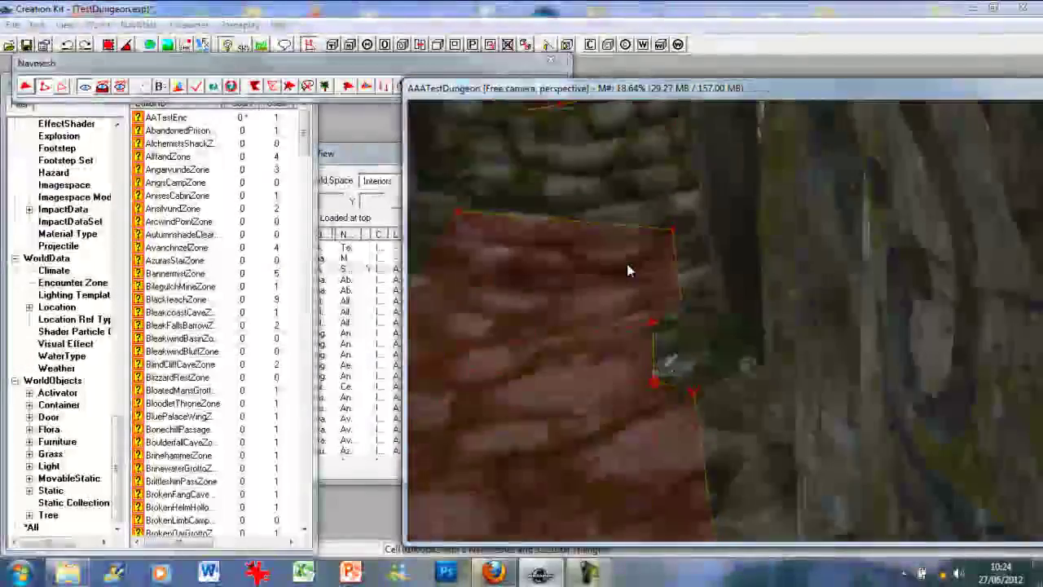
pyautogui.scroll(6, 640, 258)
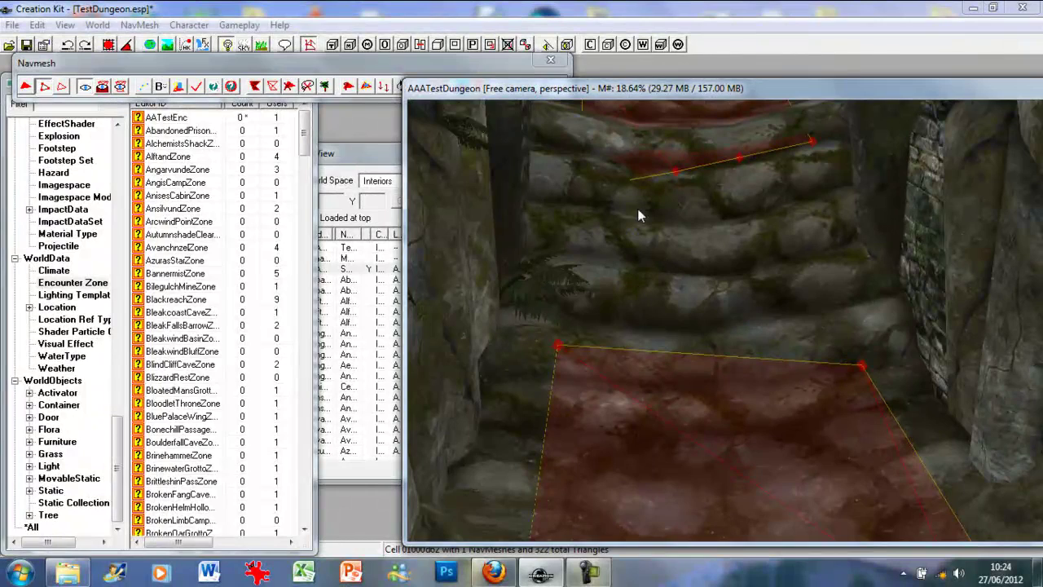
pyautogui.scroll(2, 643, 177)
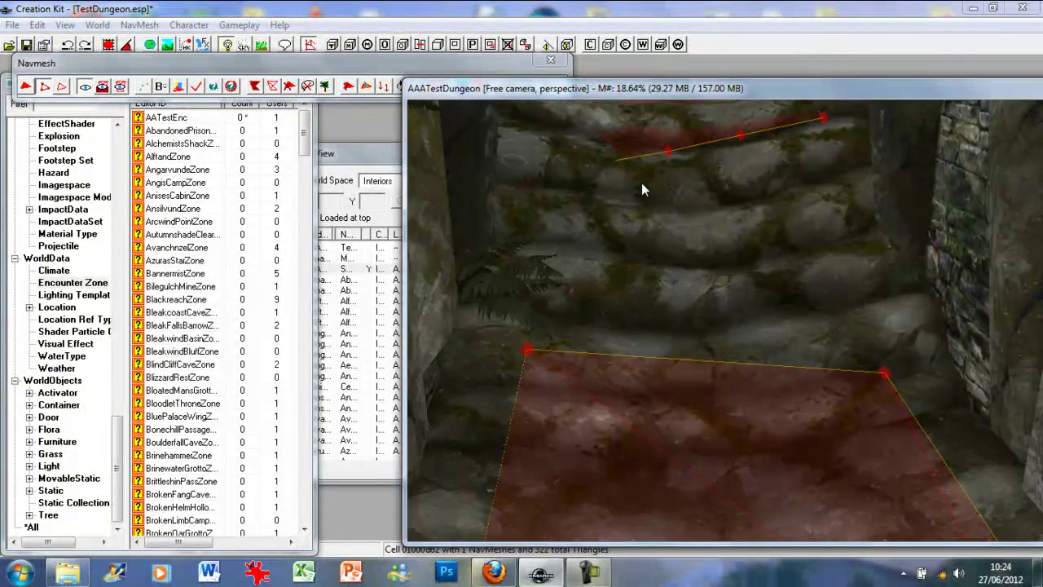
pyautogui.moveTo(643, 184); pyautogui.dragTo(646, 190, button='middle')
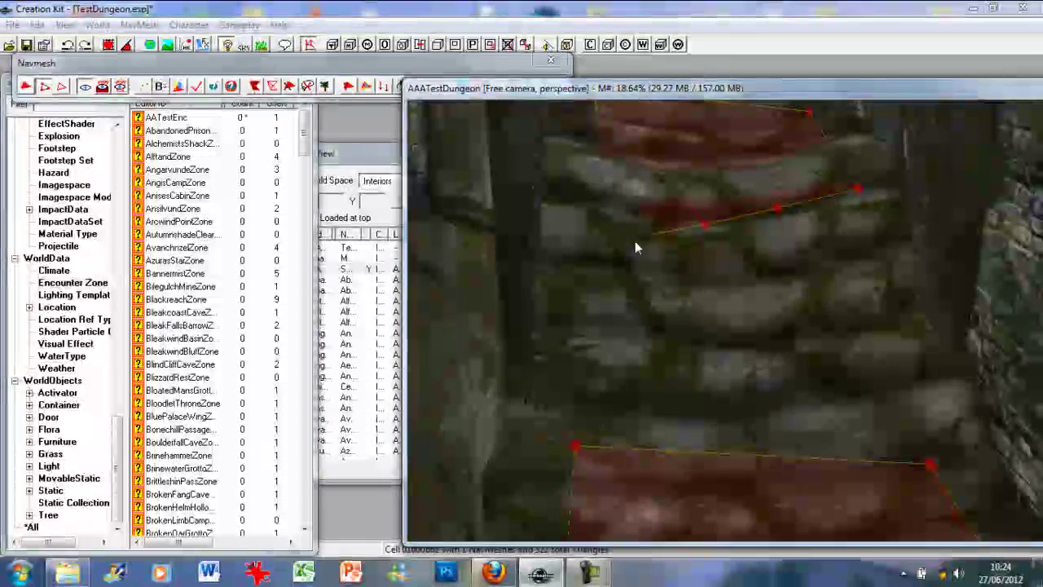
pyautogui.scroll(2, 644, 237)
pyautogui.scroll(-2, 646, 238)
pyautogui.moveTo(646, 238); pyautogui.dragTo(656, 244, button='middle')
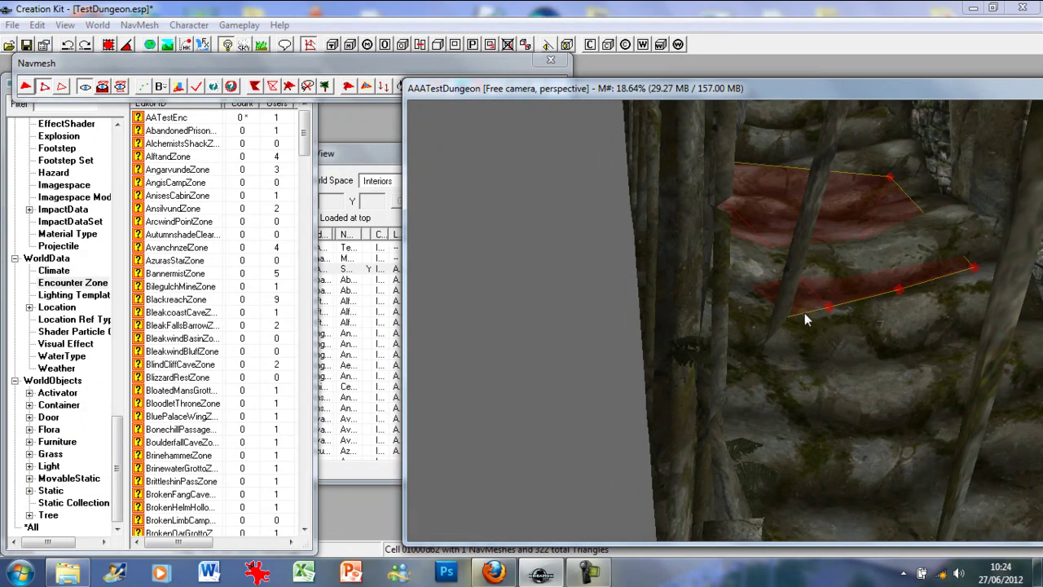
# Step: Raise the end vertex on the lower edge of the upper stair navmesh above the stone step
pyautogui.click(829, 307)
pyautogui.keyDown('shift'); pyautogui.moveTo(829, 307); pyautogui.dragTo(897, 259, button='middle'); pyautogui.keyUp('shift')
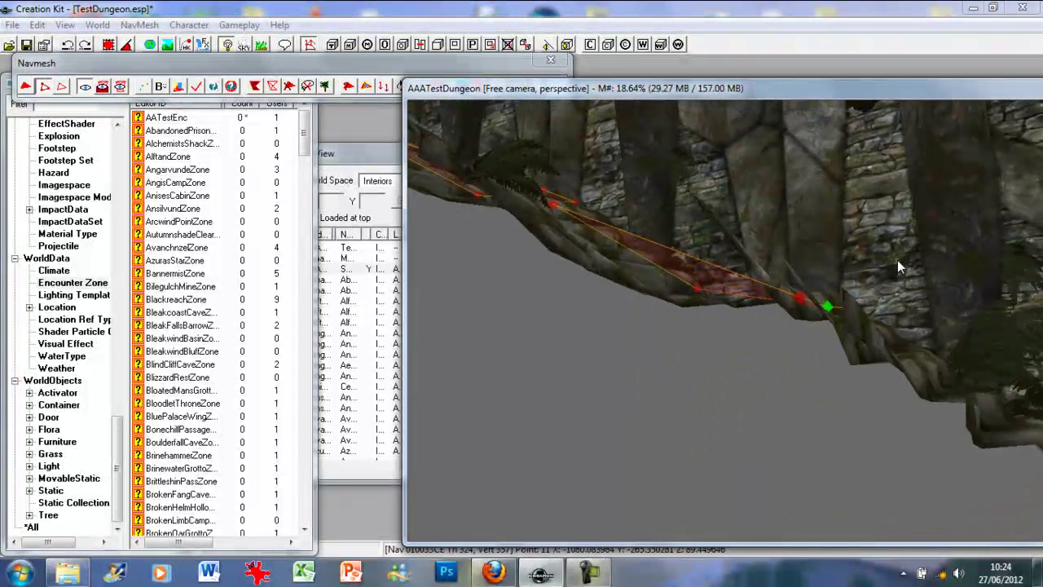
pyautogui.click(799, 300)
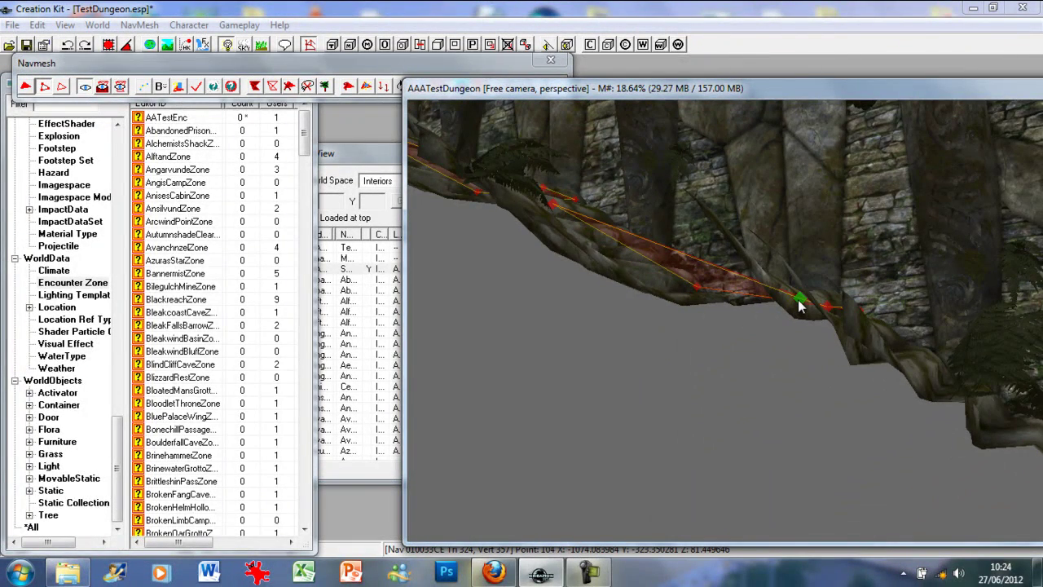
pyautogui.moveTo(799, 300); pyautogui.dragTo(798, 290)
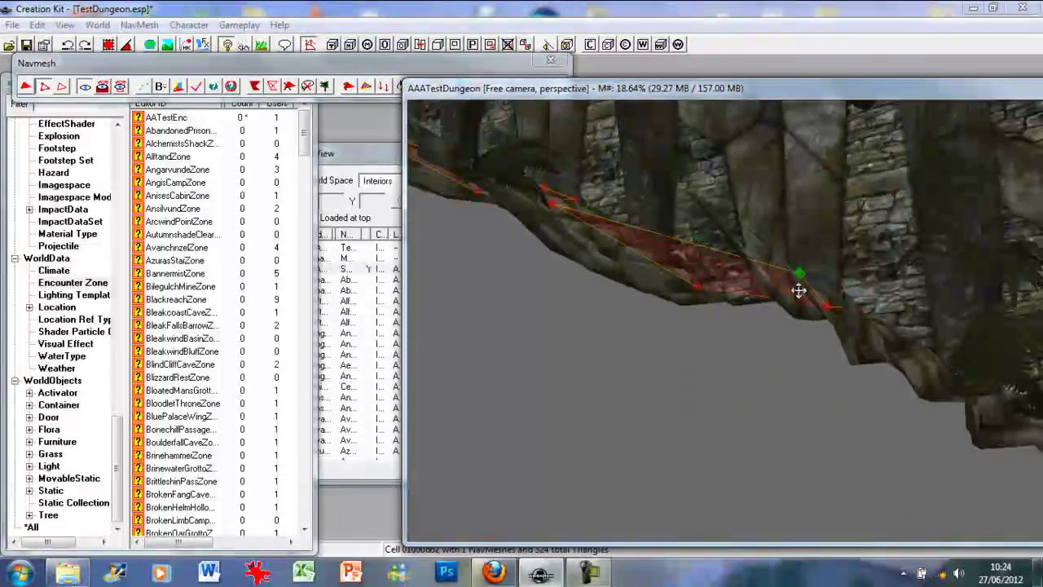
# Step: Merge the four vertices along the lower edge of the upper stair navmesh into a single vertex
pyautogui.moveTo(799, 300); pyautogui.dragTo(714, 336, button='middle')
pyautogui.moveTo(806, 302); pyautogui.dragTo(780, 316, button='middle')
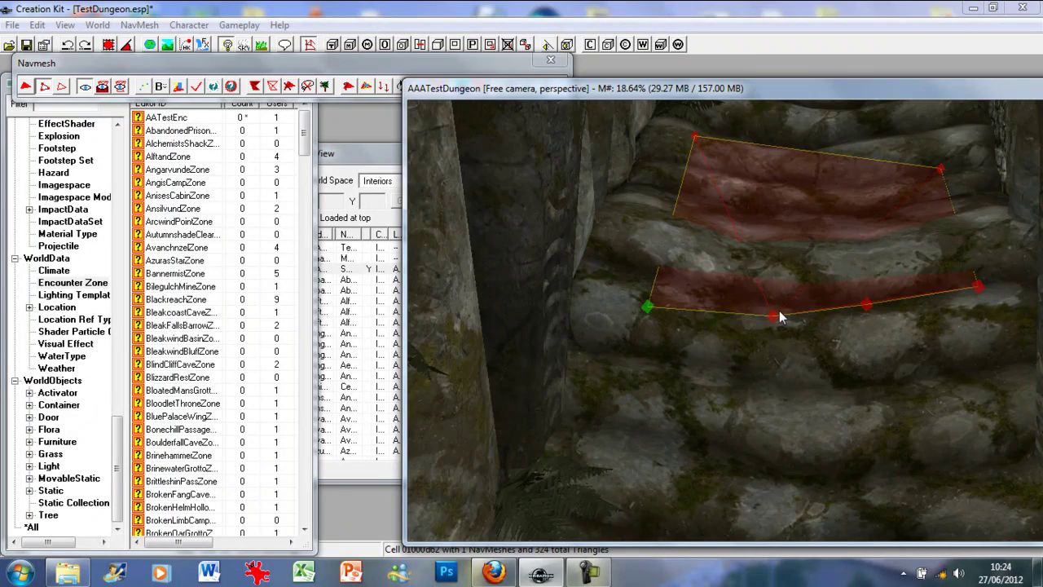
pyautogui.keyDown('ctrl'); pyautogui.click(773, 317); pyautogui.keyUp('ctrl')
pyautogui.keyDown('ctrl'); pyautogui.click(866, 305); pyautogui.keyUp('ctrl')
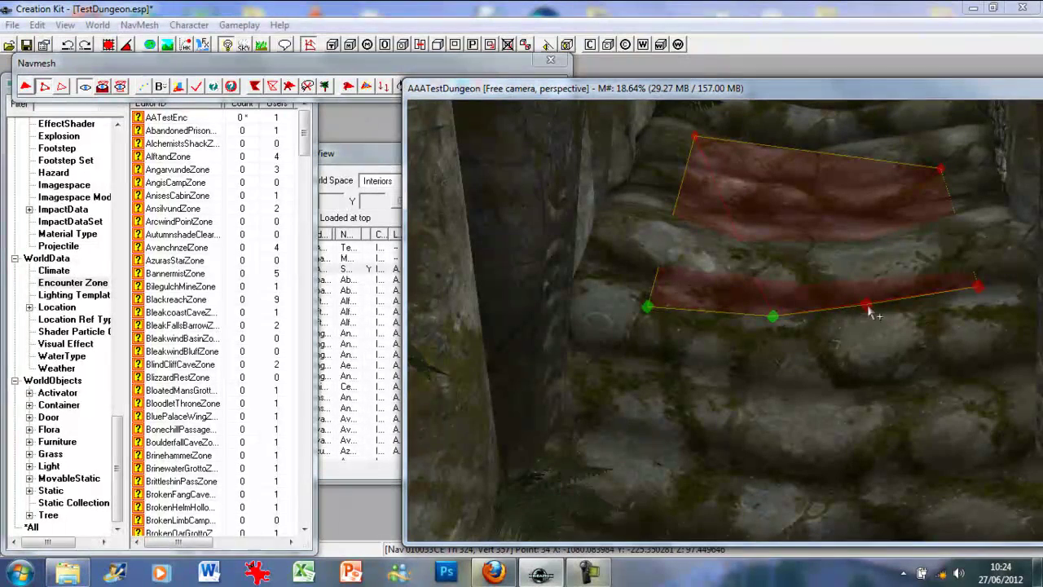
pyautogui.keyDown('ctrl'); pyautogui.click(978, 287); pyautogui.keyUp('ctrl')
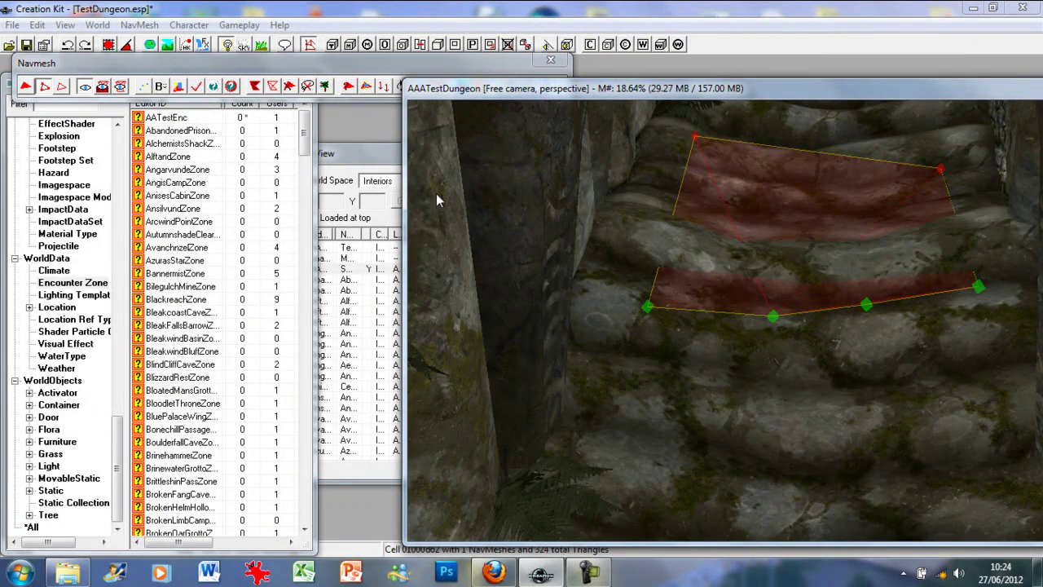
pyautogui.click(421, 61)
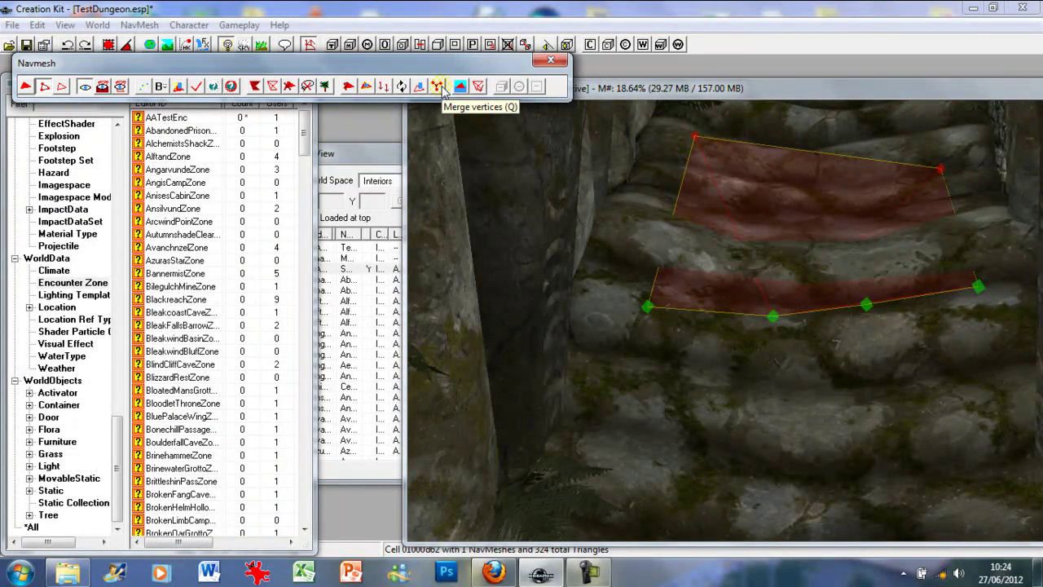
pyautogui.click(441, 88)
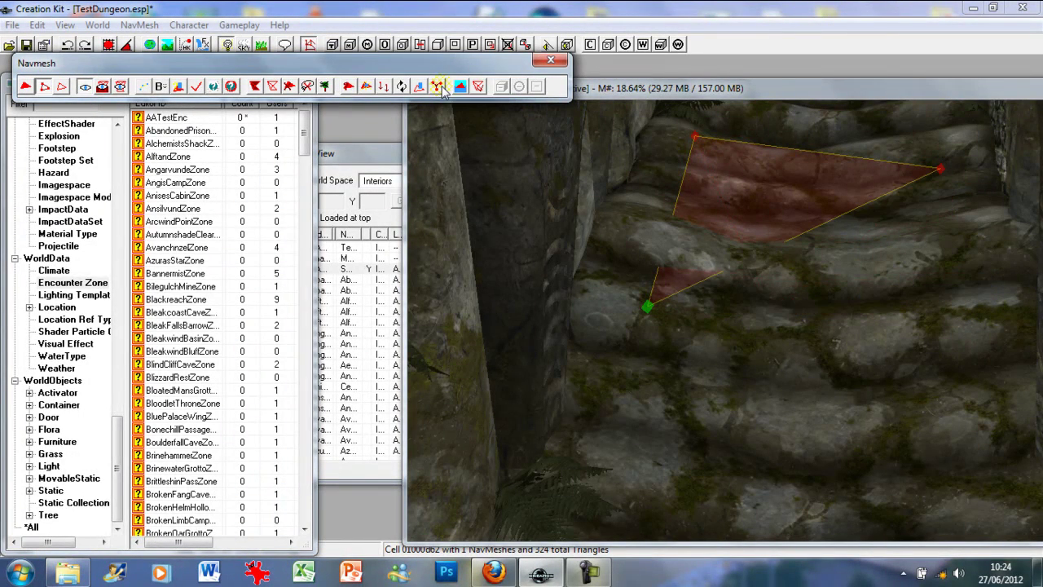
pyautogui.click(787, 168)
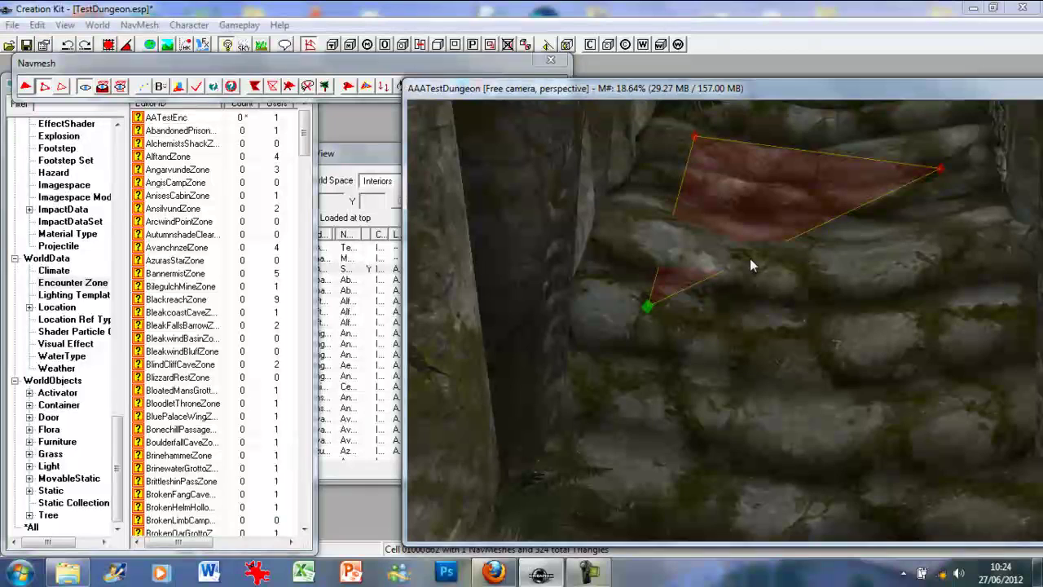
# Step: Add a triangle to the upper stair navmesh from its merged vertex and far upper vertex, with a new vertex on the opposite side of the step
pyautogui.click(942, 170)
pyautogui.keyDown('ctrl'); pyautogui.rightClick(963, 304); pyautogui.keyUp('ctrl')
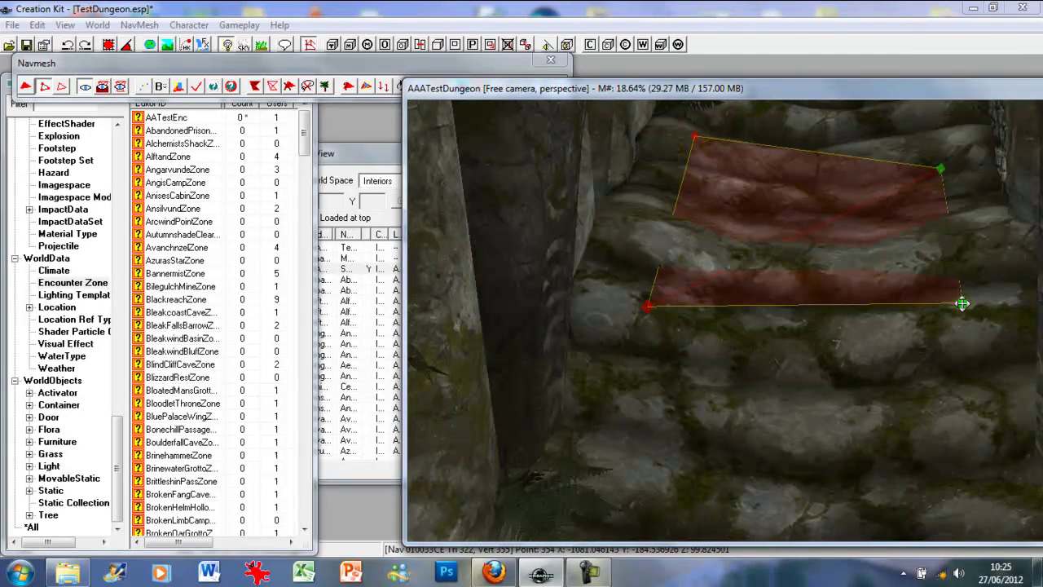
pyautogui.scroll(-1, 913, 287)
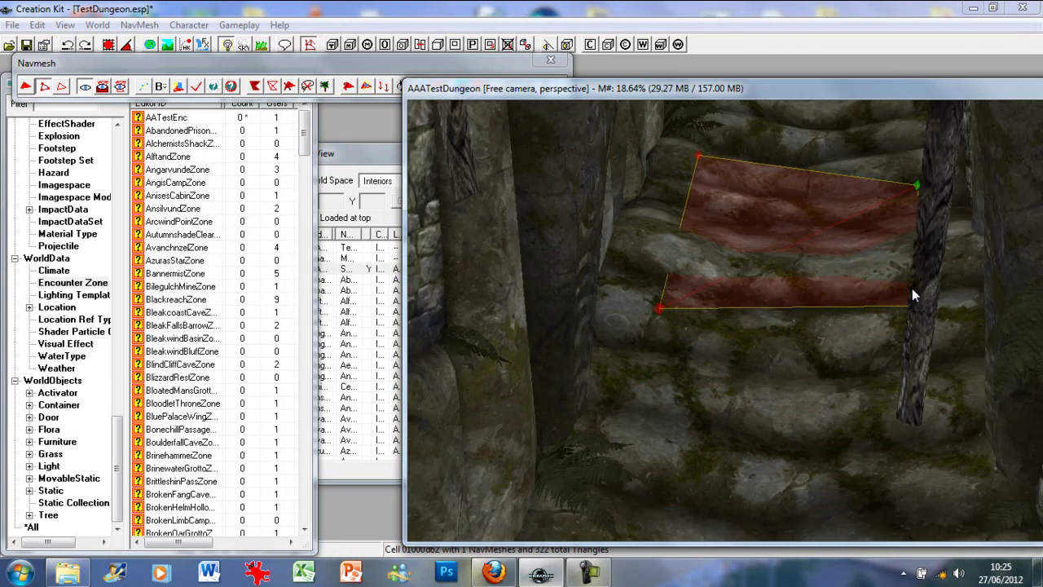
# Step: Bridge the gap between the lower and upper stair navmesh with two triangles built from the four corner vertices facing it
pyautogui.scroll(1, 915, 286)
pyautogui.moveTo(917, 288); pyautogui.dragTo(916, 278, button='middle')
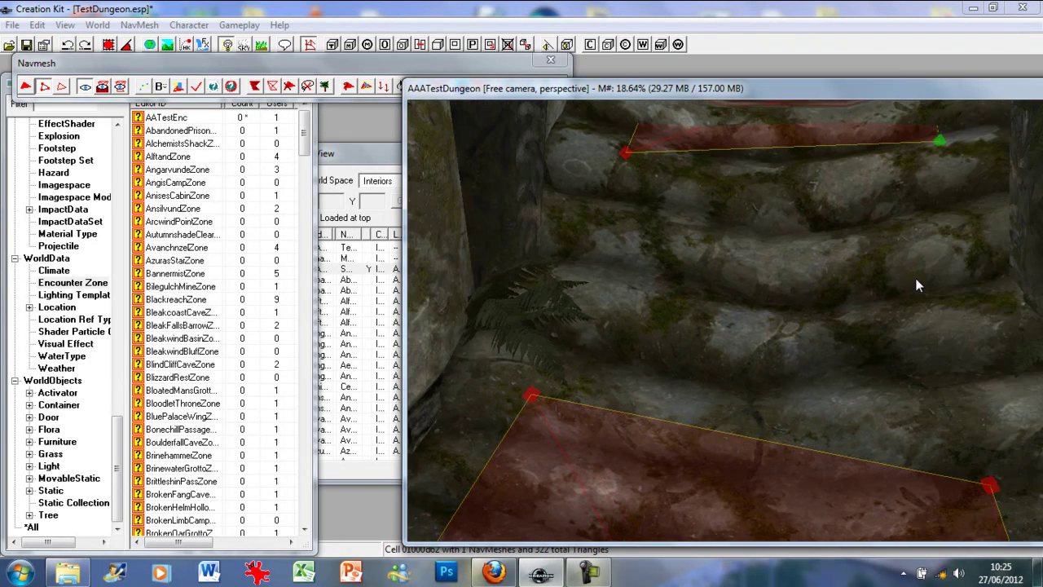
pyautogui.click(624, 152)
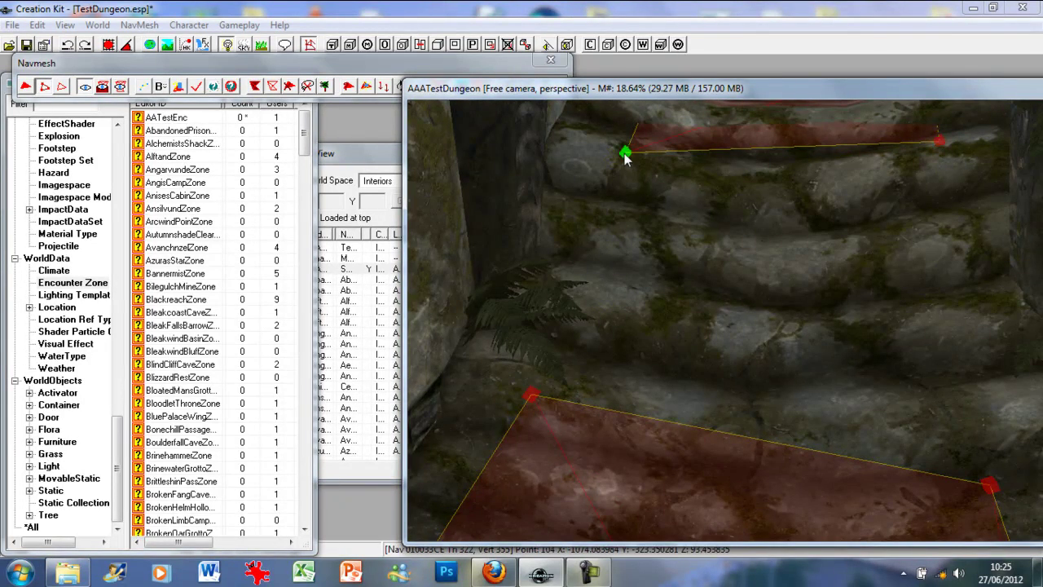
pyautogui.keyDown('ctrl'); pyautogui.click(534, 395); pyautogui.keyUp('ctrl')
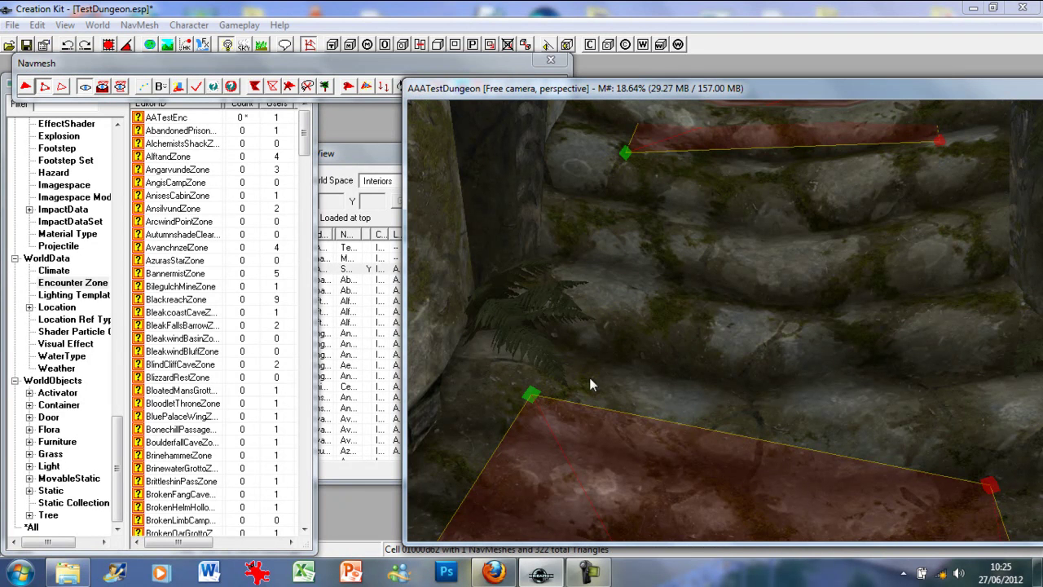
pyautogui.keyDown('ctrl'); pyautogui.click(939, 140); pyautogui.keyUp('ctrl')
pyautogui.press('t')
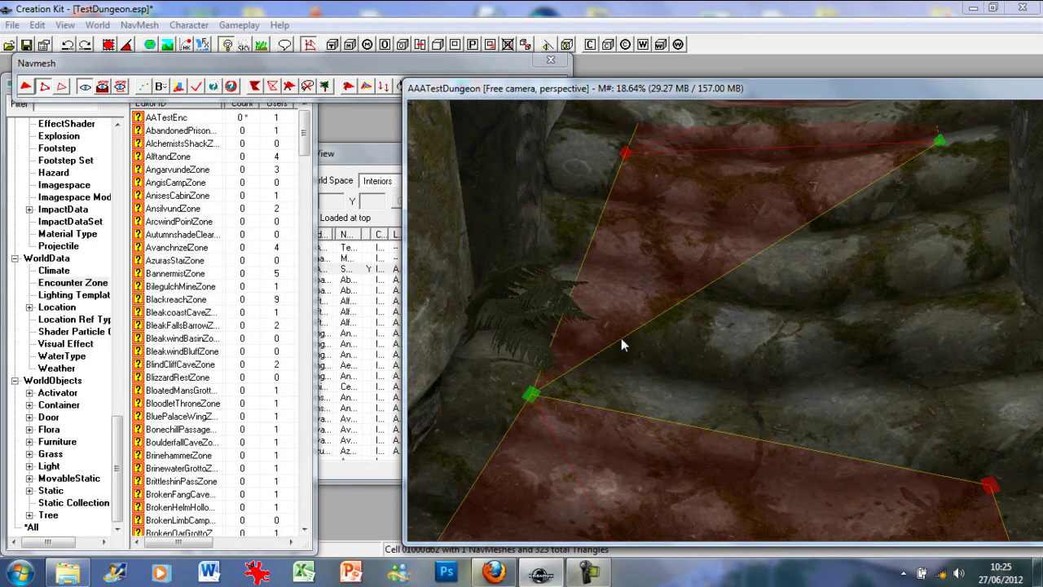
pyautogui.keyDown('ctrl'); pyautogui.click(989, 485); pyautogui.keyUp('ctrl')
pyautogui.click(945, 435)
pyautogui.click(989, 486)
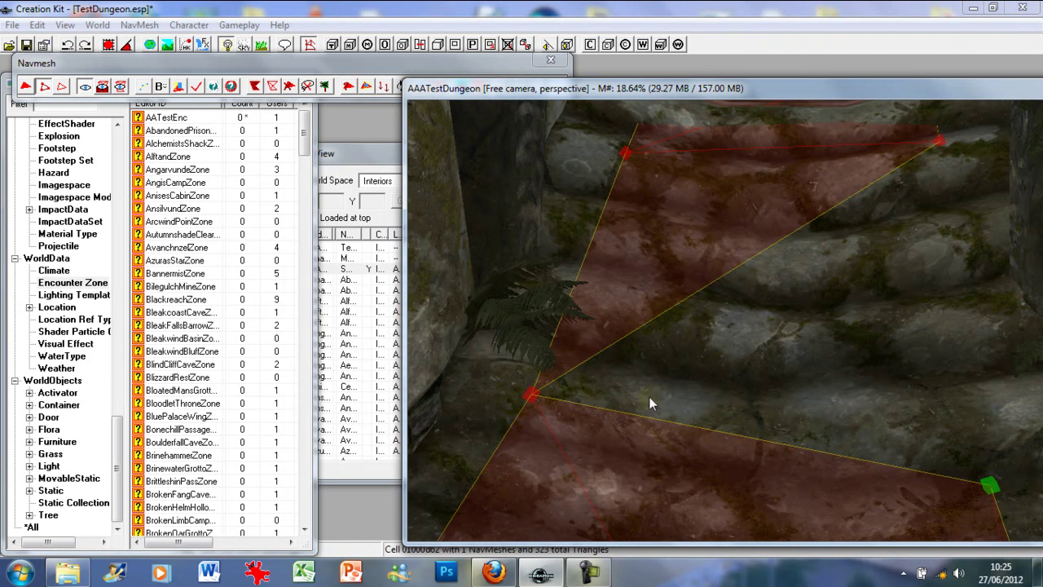
pyautogui.keyDown('ctrl'); pyautogui.click(530, 394); pyautogui.keyUp('ctrl')
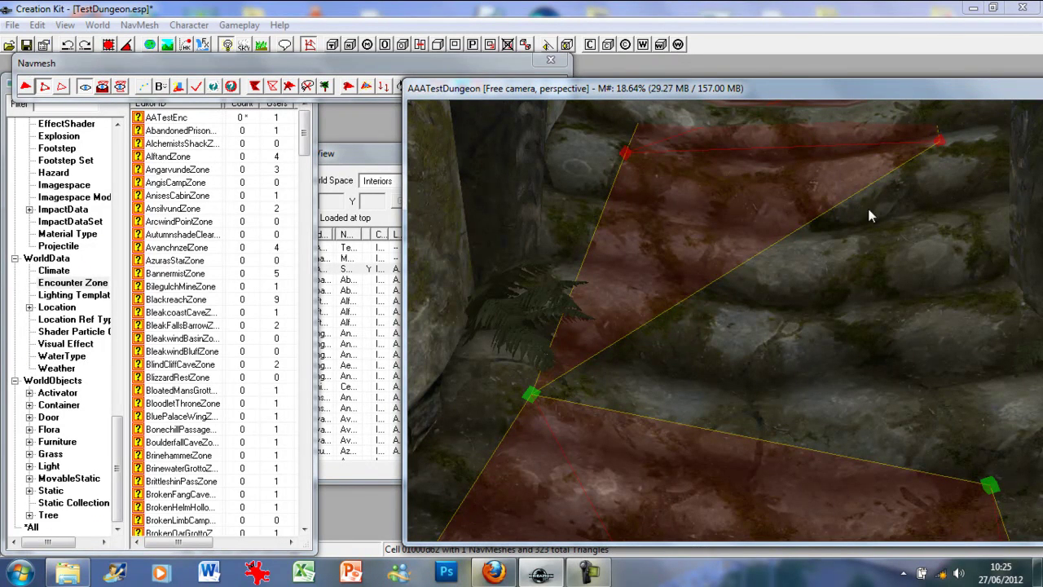
pyautogui.keyDown('ctrl'); pyautogui.click(936, 138); pyautogui.keyUp('ctrl')
pyautogui.press('f')
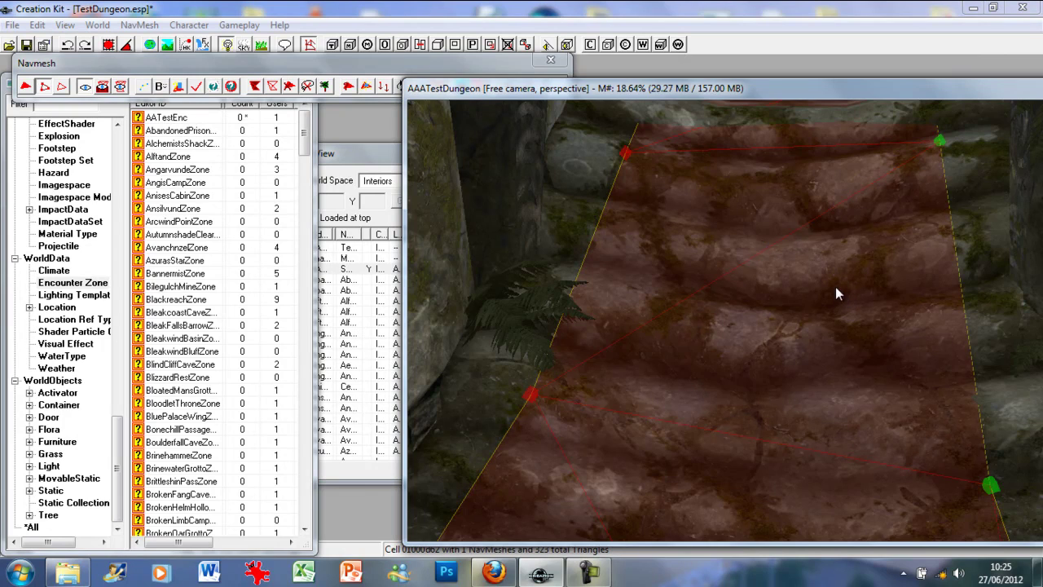
# Step: Raise the end vertex on the lower edge of the next navmesh section up the stairs above the stone step
pyautogui.scroll(-2, 842, 299)
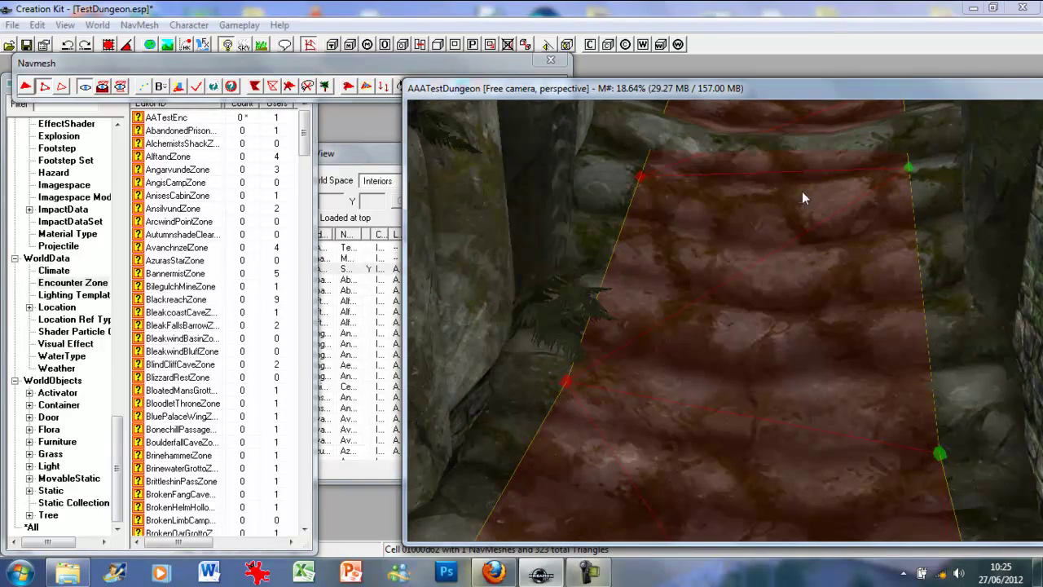
pyautogui.moveTo(802, 192); pyautogui.dragTo(935, 250, button='middle')
pyautogui.scroll(4, 793, 207)
pyautogui.scroll(-2, 803, 224)
pyautogui.scroll(3, 803, 225)
pyautogui.click(831, 278)
pyautogui.click(817, 283)
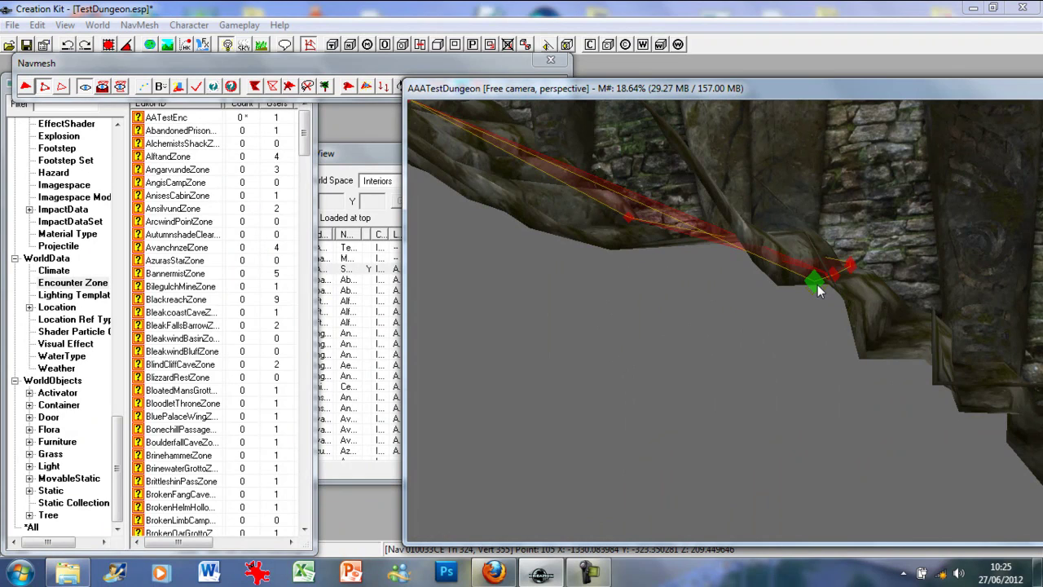
pyautogui.moveTo(817, 291)
pyautogui.mouseDown()
pyautogui.moveTo(818, 269)
pyautogui.moveTo(820, 278)
pyautogui.mouseUp()
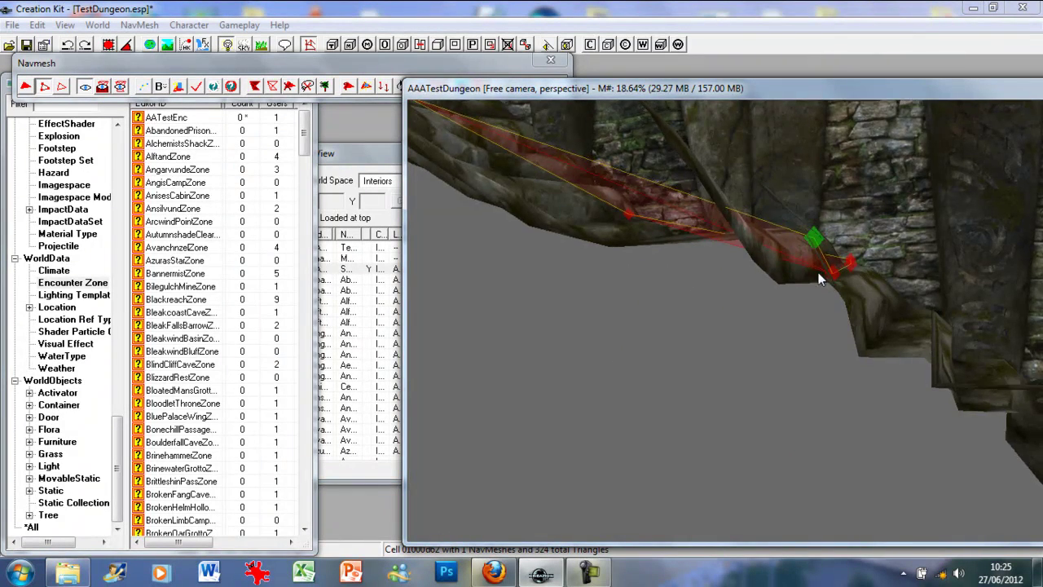
# Step: Merge the four vertices along the lower edge of this second stair section into a single vertex
pyautogui.moveTo(818, 273); pyautogui.dragTo(749, 305, button='middle')
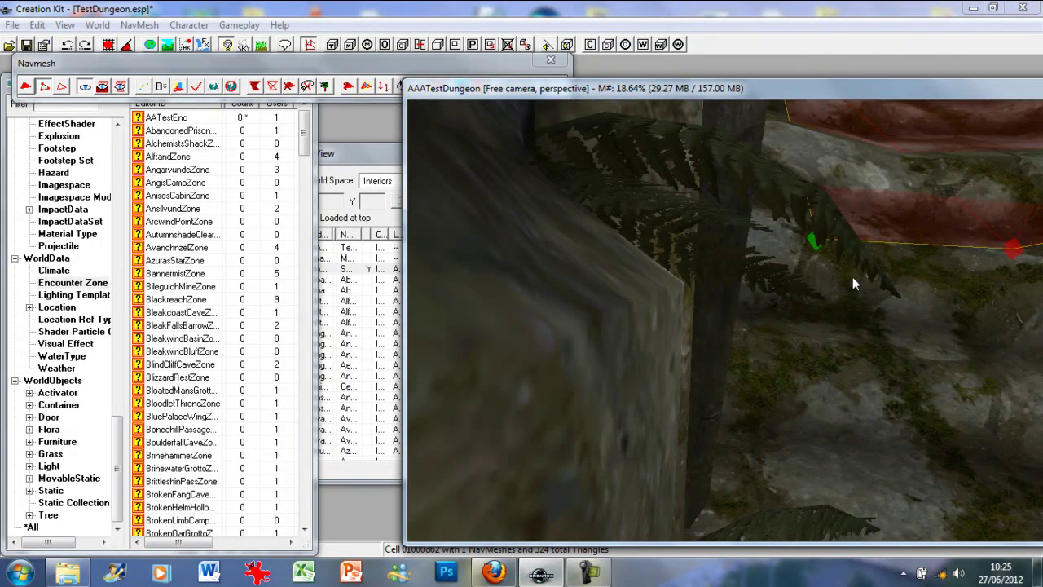
pyautogui.moveTo(853, 277); pyautogui.dragTo(834, 275, button='middle')
pyautogui.scroll(-4, 835, 276)
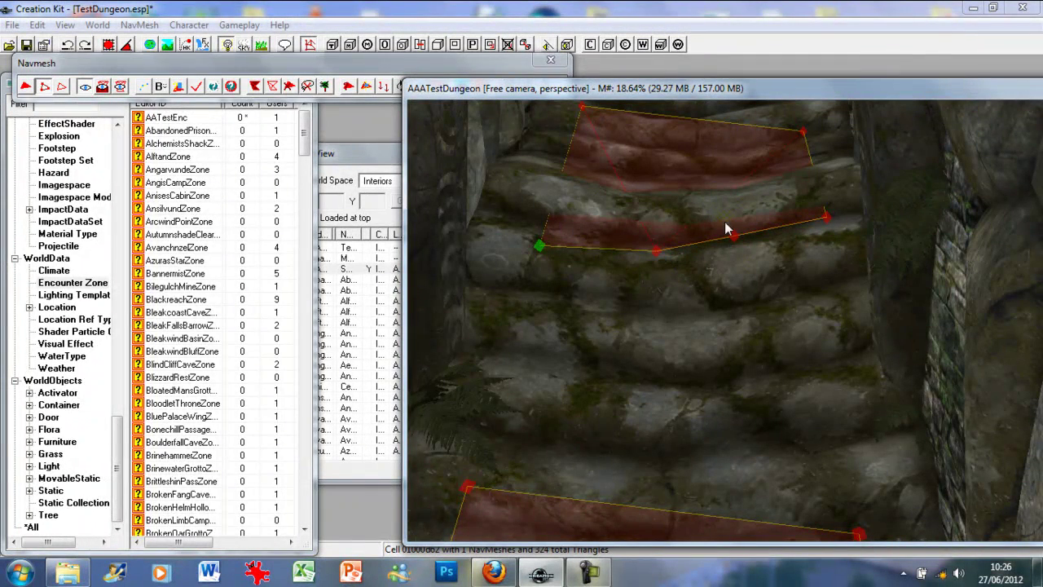
pyautogui.keyDown('ctrl'); pyautogui.click(657, 252); pyautogui.keyUp('ctrl')
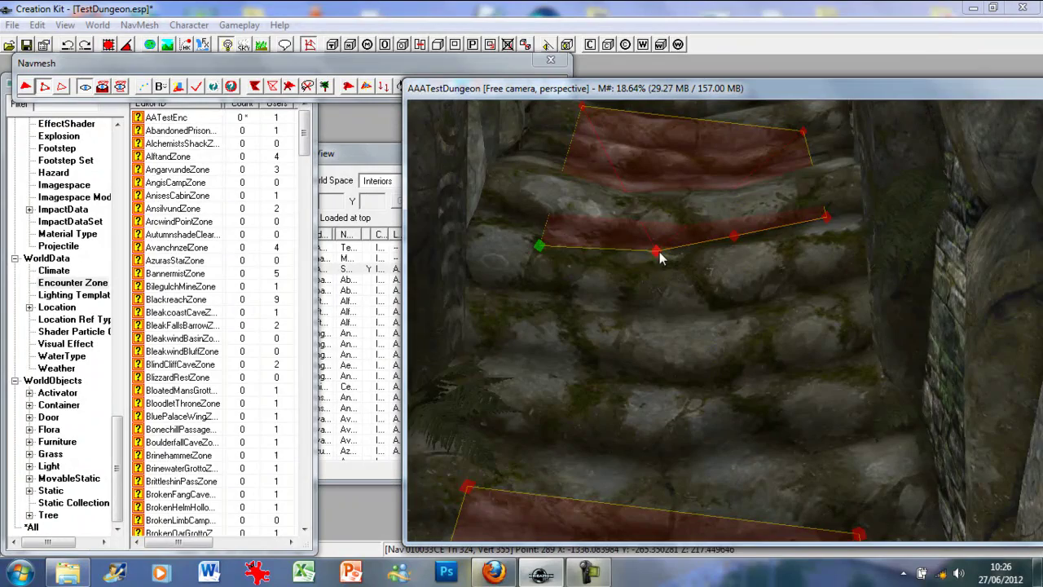
pyautogui.keyDown('ctrl'); pyautogui.click(734, 236); pyautogui.keyUp('ctrl')
pyautogui.keyDown('ctrl'); pyautogui.click(826, 217); pyautogui.keyUp('ctrl')
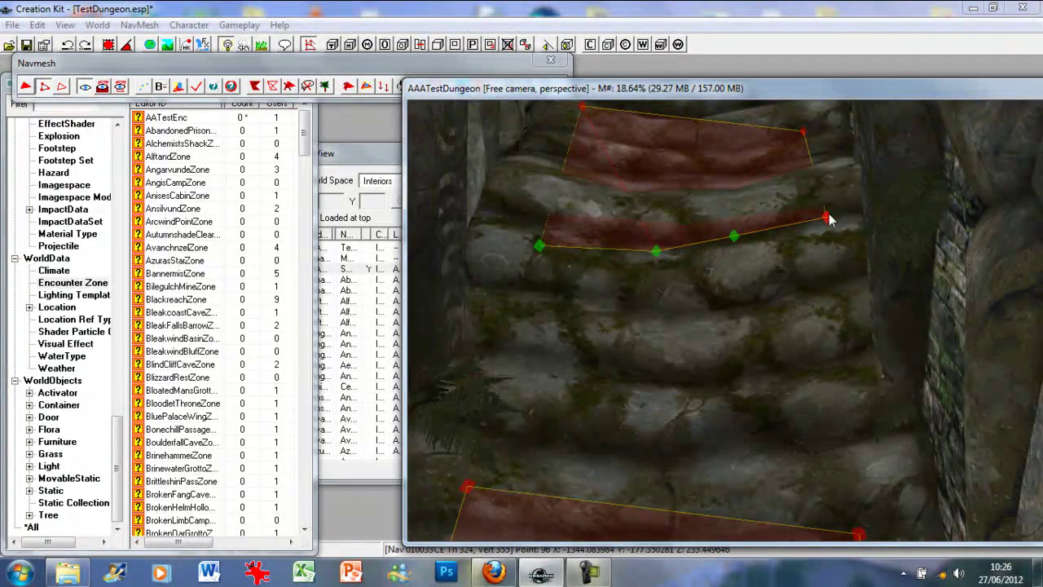
pyautogui.click(396, 81)
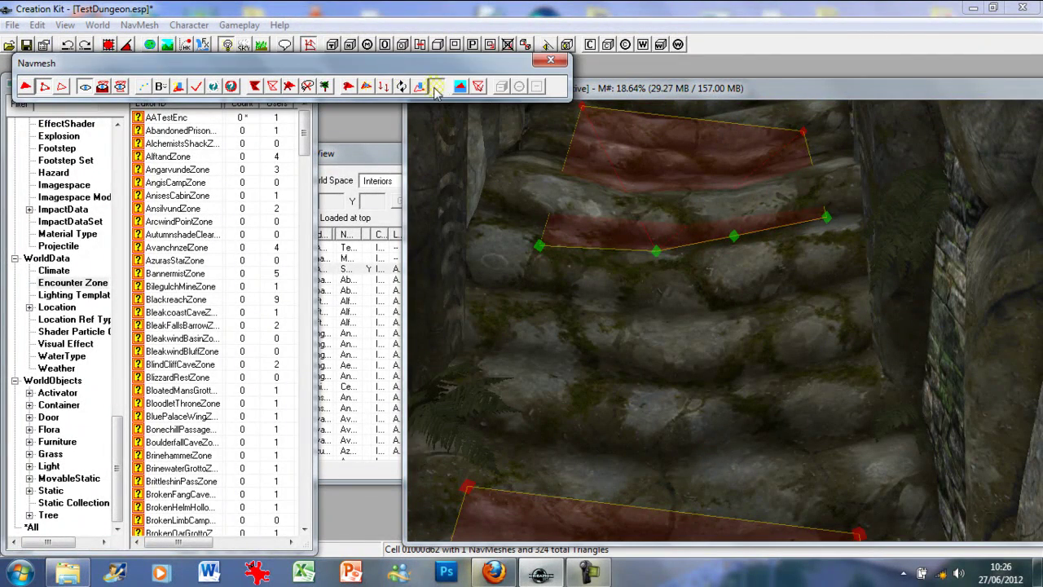
pyautogui.click(423, 88)
# Step: Square off the second stair section with a triangle from its merged vertex and far upper vertex to a new vertex across the step
pyautogui.click(559, 277)
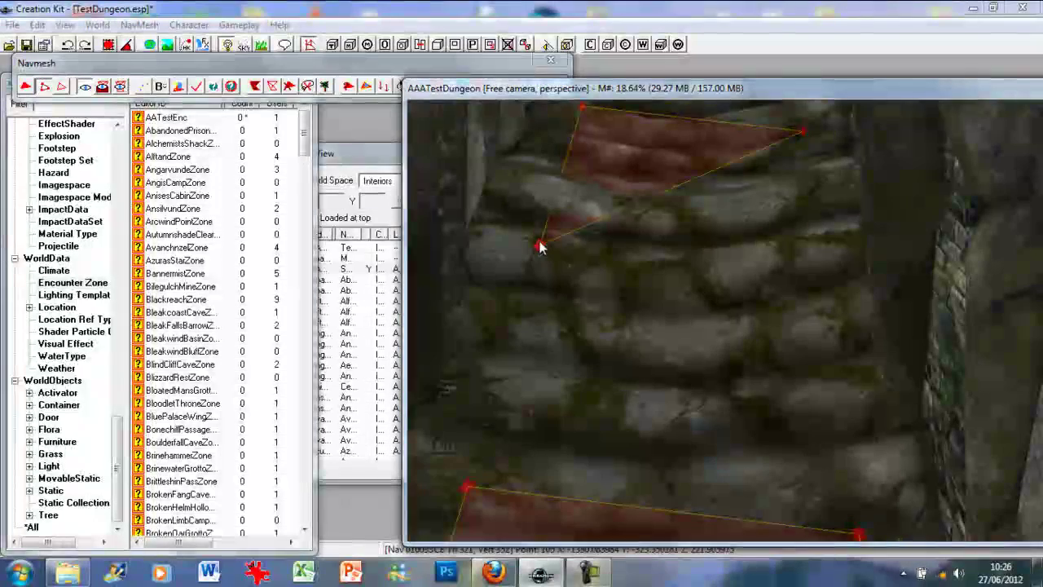
pyautogui.keyDown('ctrl'); pyautogui.click(804, 132); pyautogui.keyUp('ctrl')
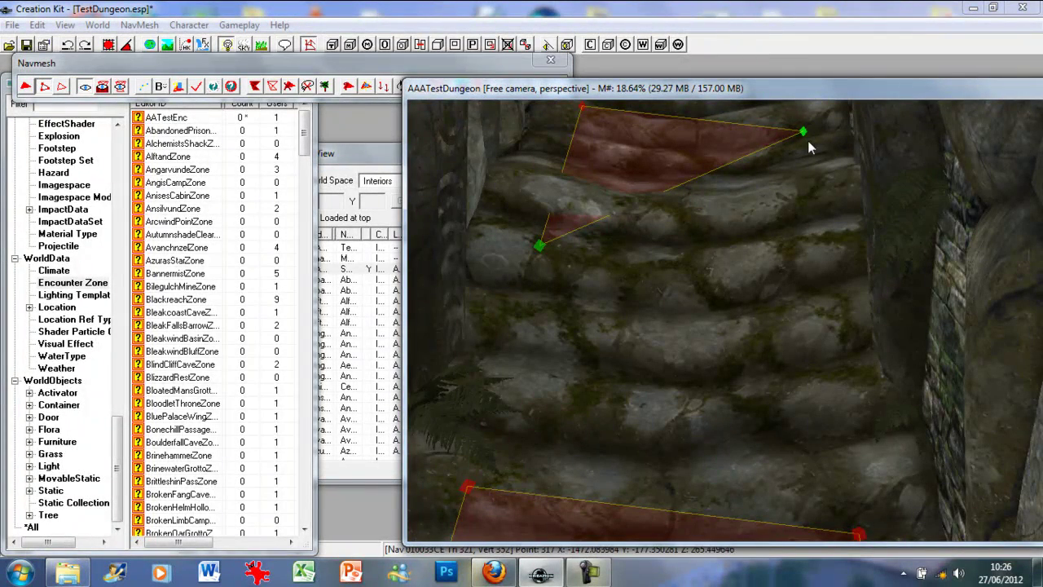
pyautogui.keyDown('ctrl'); pyautogui.rightClick(811, 245); pyautogui.keyUp('ctrl')
# Step: Fill the second stair gap with two triangles connecting the squared-off section to the two vertices of the navmesh below
pyautogui.moveTo(791, 298); pyautogui.dragTo(789, 304, button='middle')
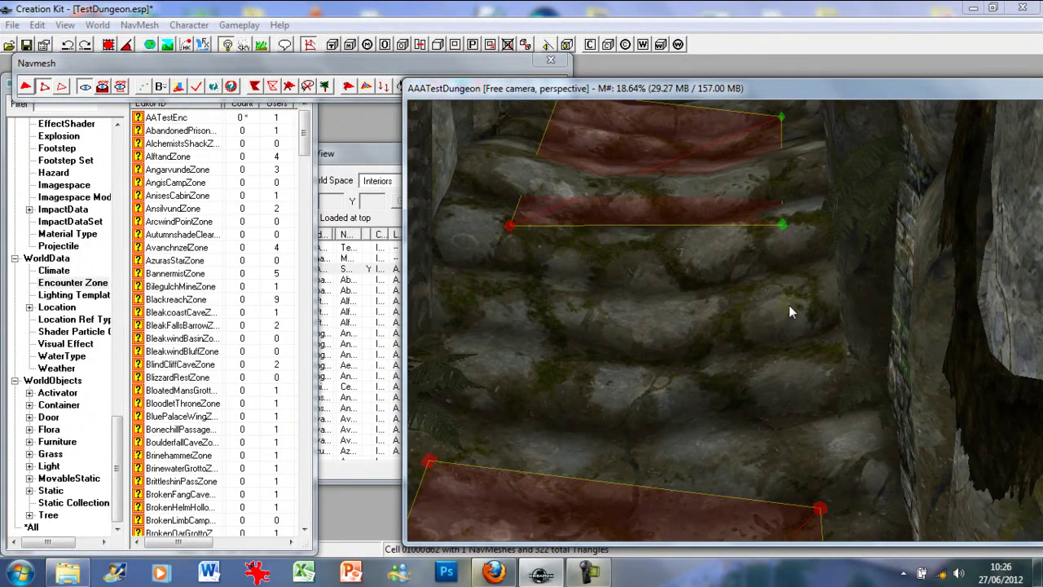
pyautogui.click(430, 462)
pyautogui.keyDown('ctrl'); pyautogui.click(509, 226); pyautogui.keyUp('ctrl')
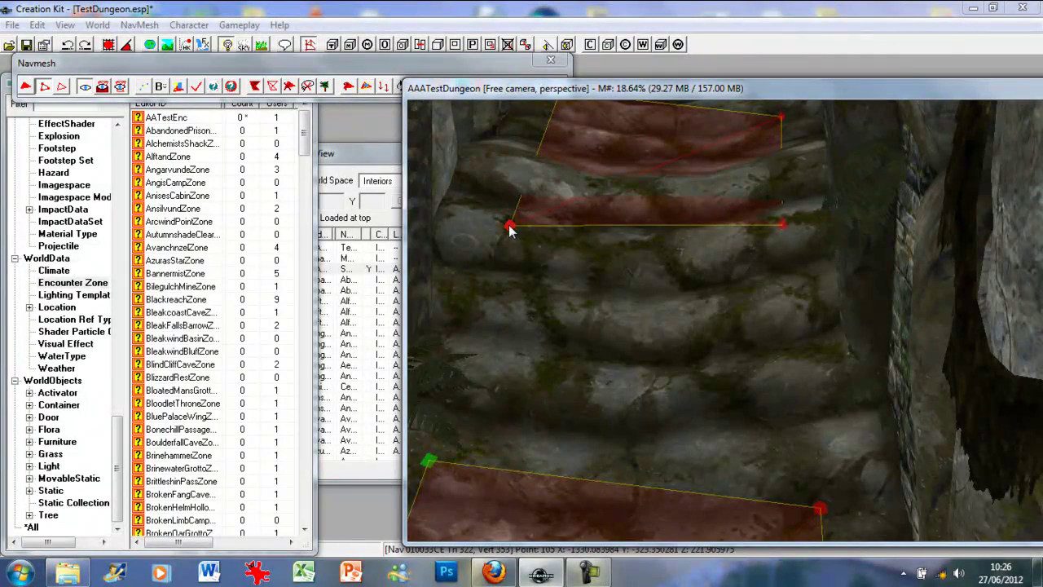
pyautogui.keyDown('ctrl'); pyautogui.click(780, 225); pyautogui.keyUp('ctrl')
pyautogui.press('f')
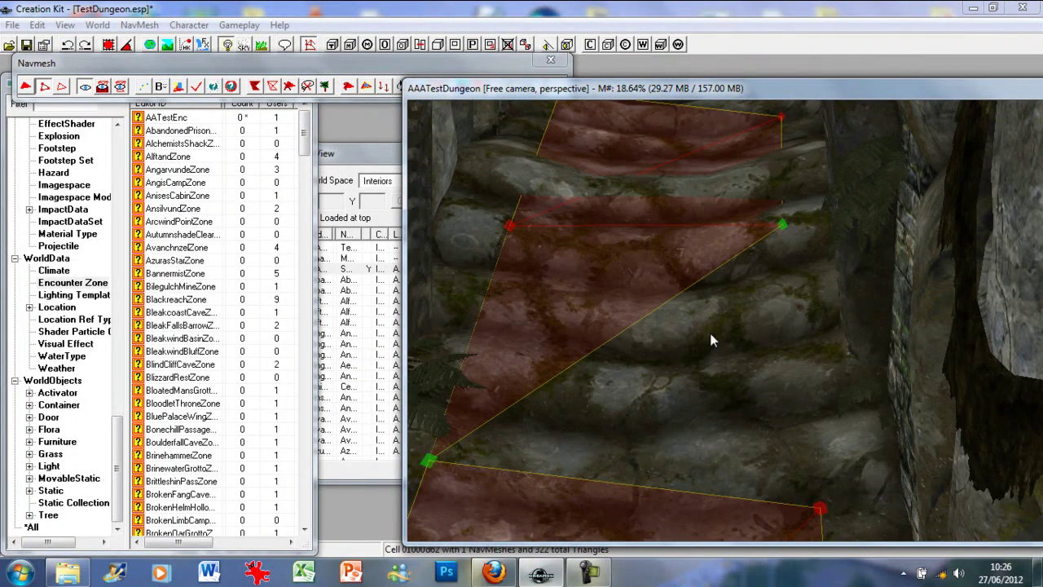
pyautogui.keyDown('ctrl'); pyautogui.click(819, 508); pyautogui.keyUp('ctrl')
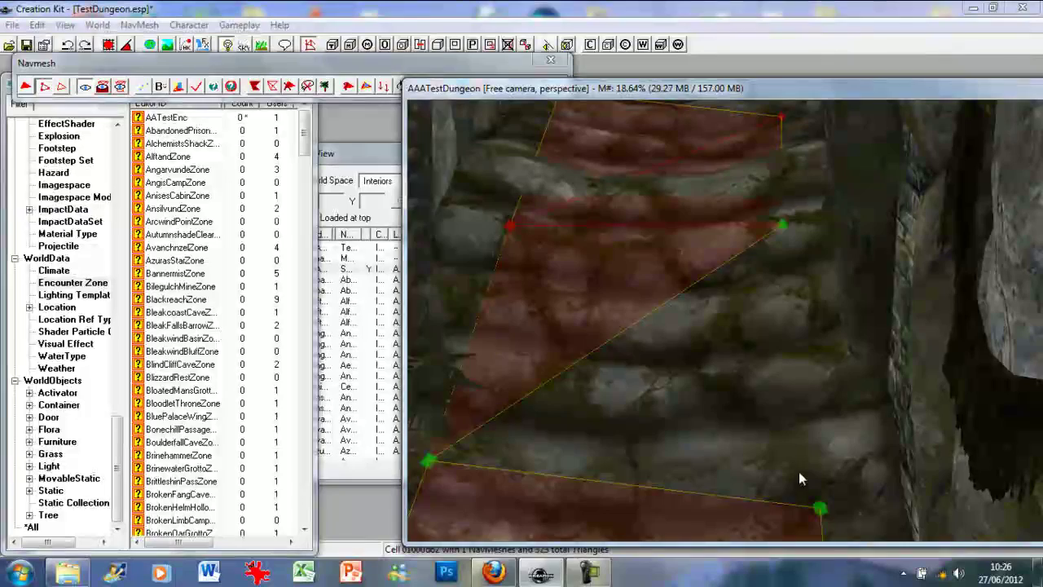
pyautogui.press('f')
# Step: Merge the three lower-edge vertices of the third stair section into one and add a triangle reaching a new vertex across the step
pyautogui.moveTo(654, 174); pyautogui.dragTo(679, 210, button='middle')
pyautogui.scroll(3, 674, 198)
pyautogui.click(667, 220)
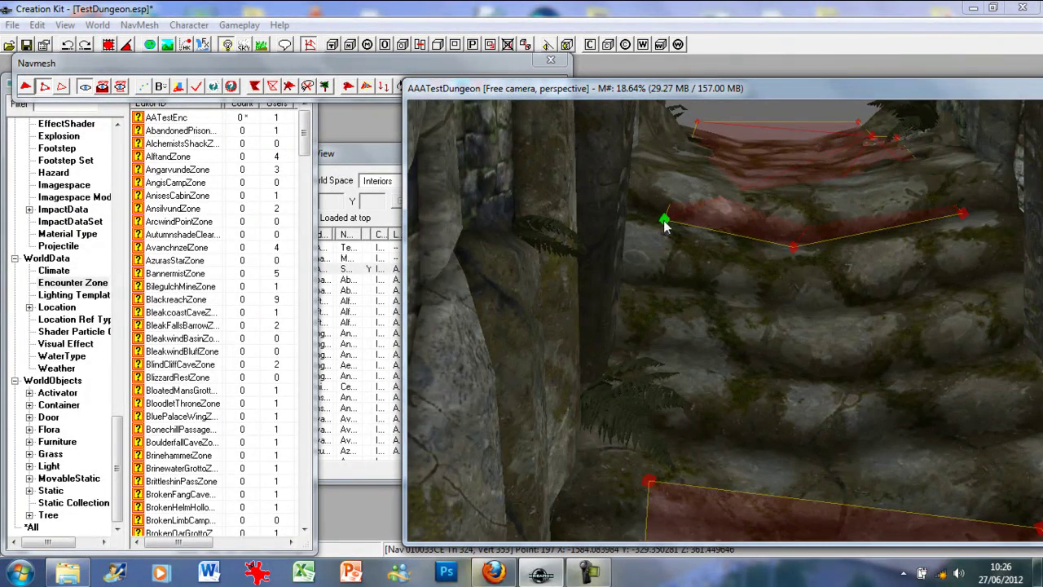
pyautogui.keyDown('ctrl'); pyautogui.click(794, 246); pyautogui.keyUp('ctrl')
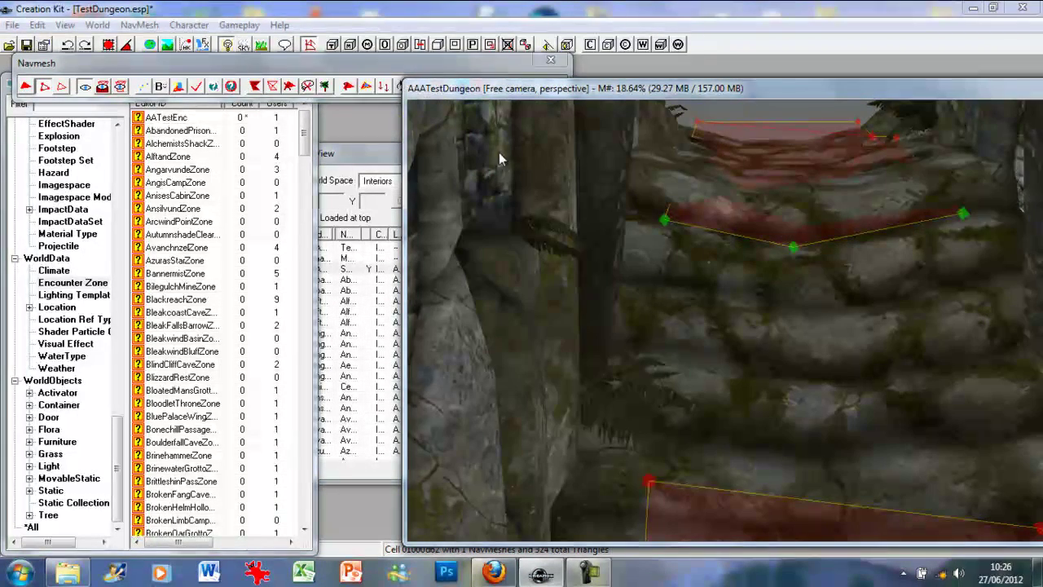
pyautogui.hotkey('ctrl', 'z')
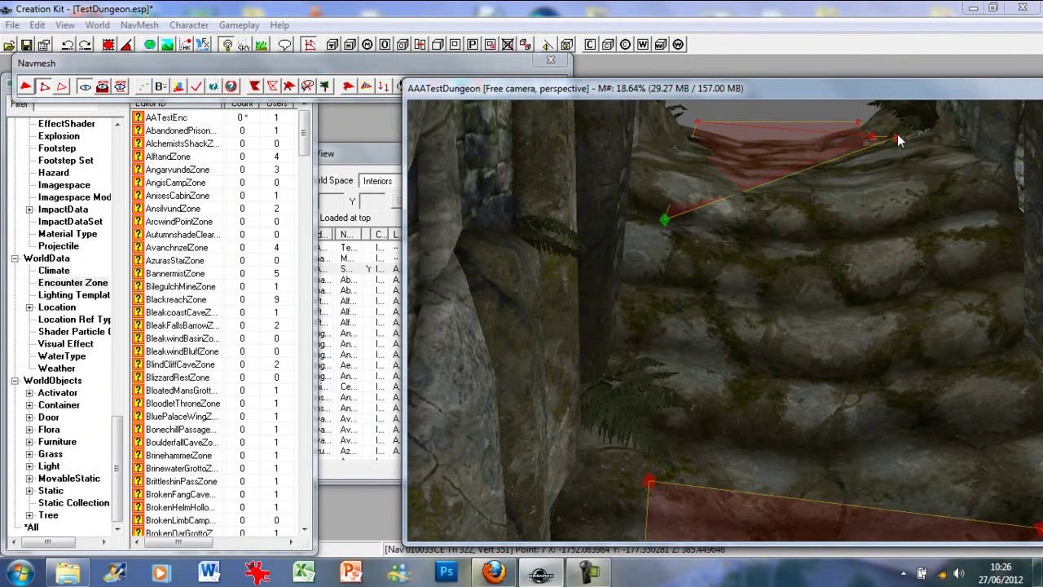
pyautogui.keyDown('ctrl'); pyautogui.rightClick(936, 220); pyautogui.keyUp('ctrl')
# Step: Close the third stair gap with two triangles between the new lower edge and the two vertices of the section beneath
pyautogui.moveTo(941, 257); pyautogui.dragTo(935, 254, button='middle')
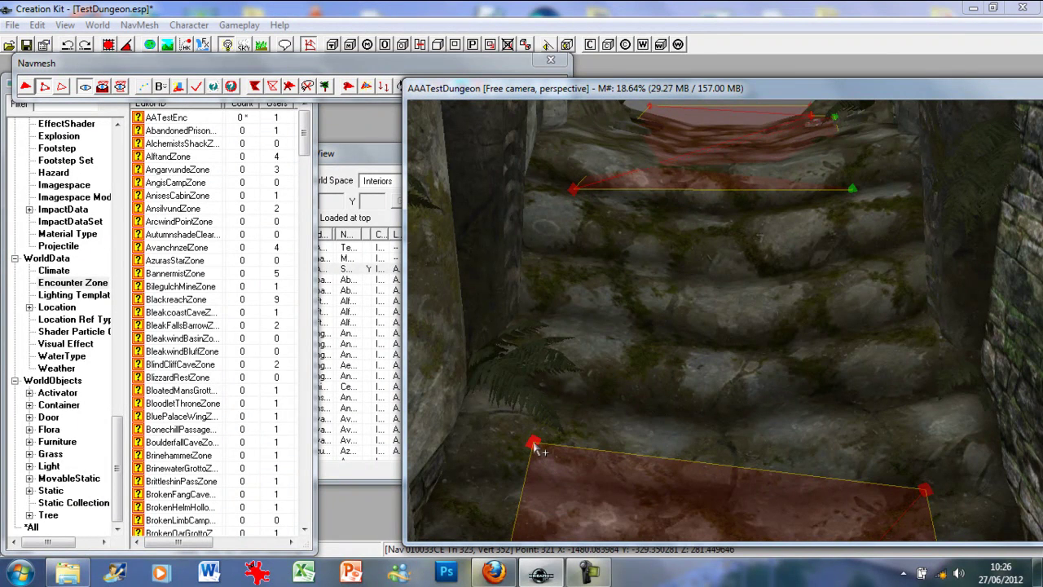
pyautogui.keyDown('ctrl'); pyautogui.click(573, 190); pyautogui.keyUp('ctrl')
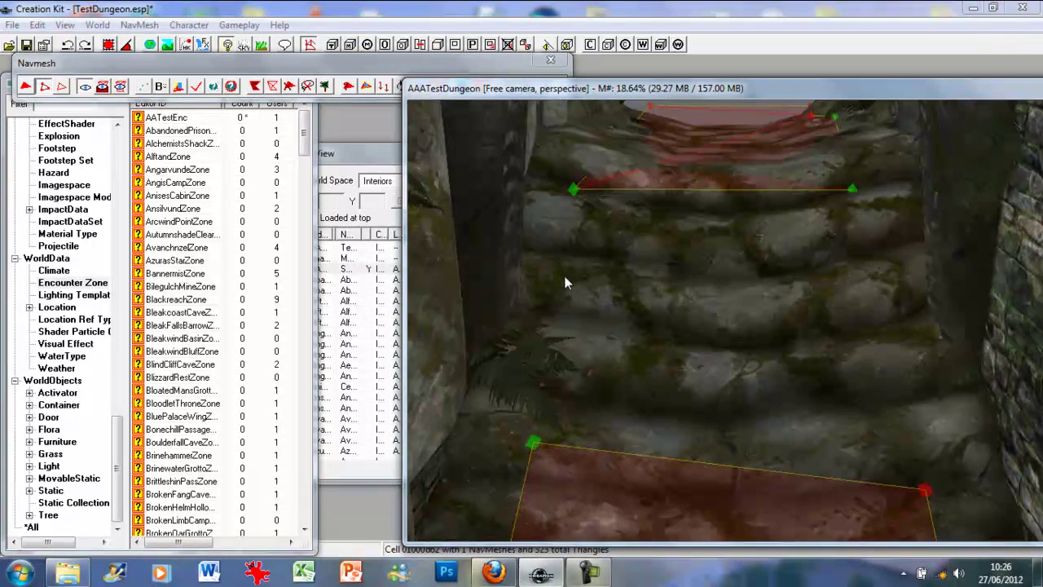
pyautogui.click(853, 189)
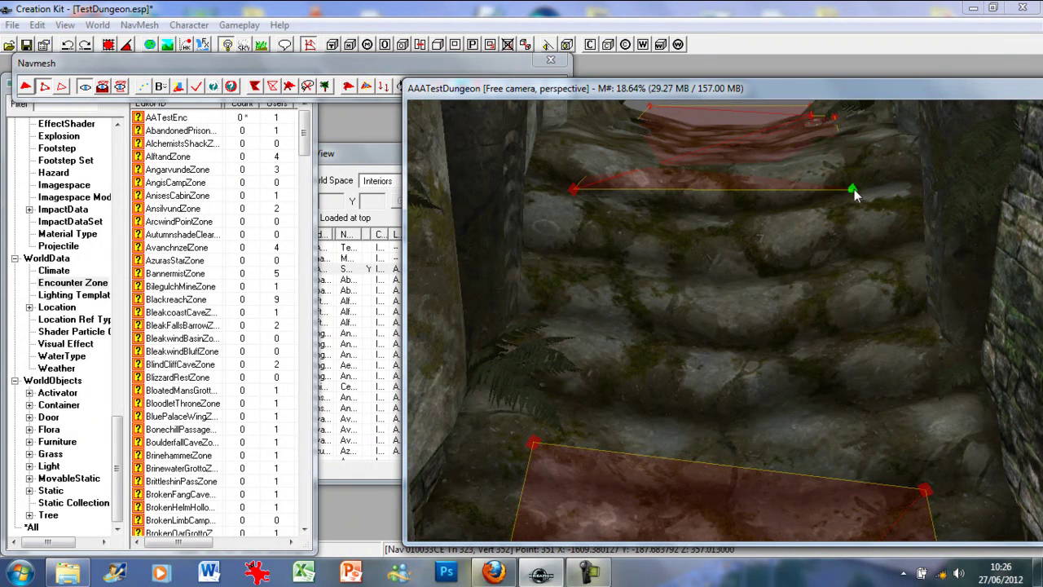
pyautogui.click(572, 190)
pyautogui.click(533, 442)
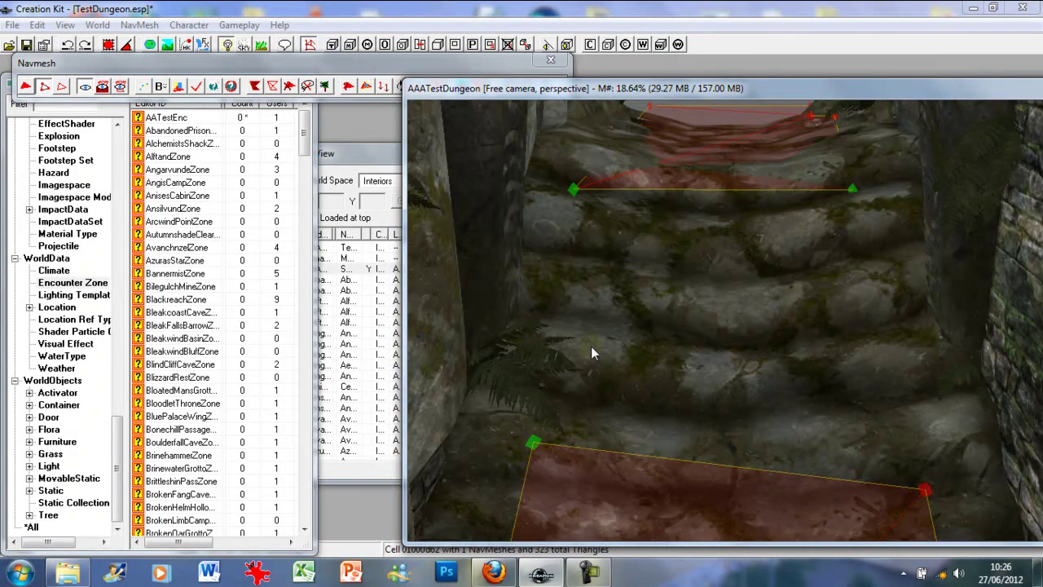
pyautogui.press('f')
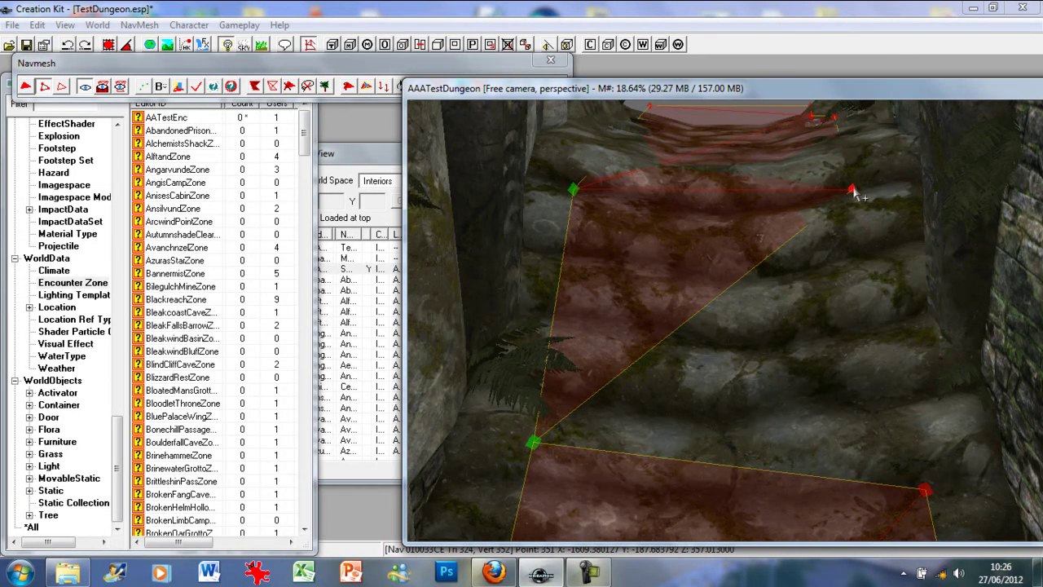
pyautogui.click(851, 189)
pyautogui.click(531, 443)
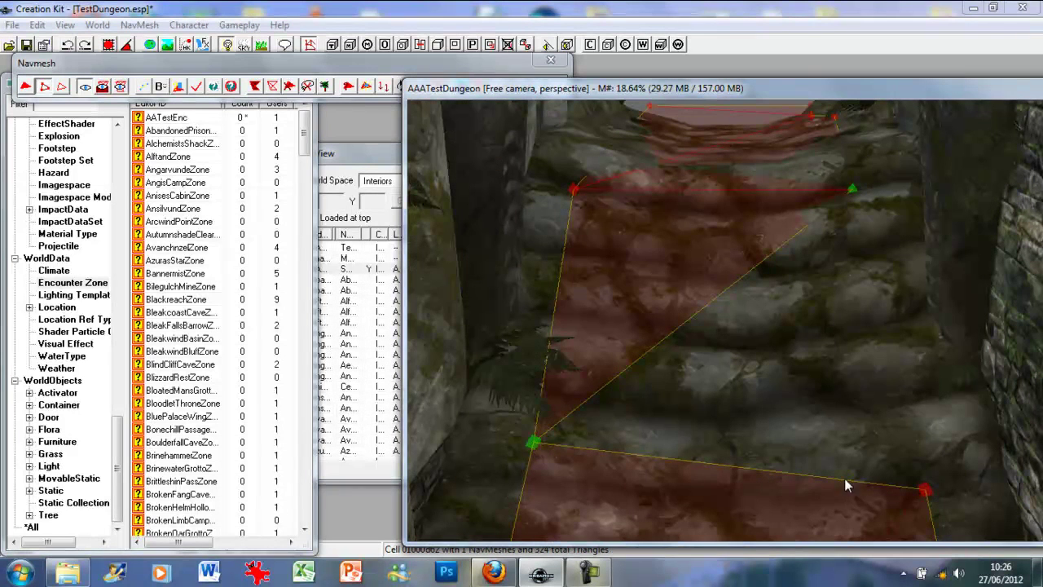
pyautogui.click(926, 489)
pyautogui.press('f')
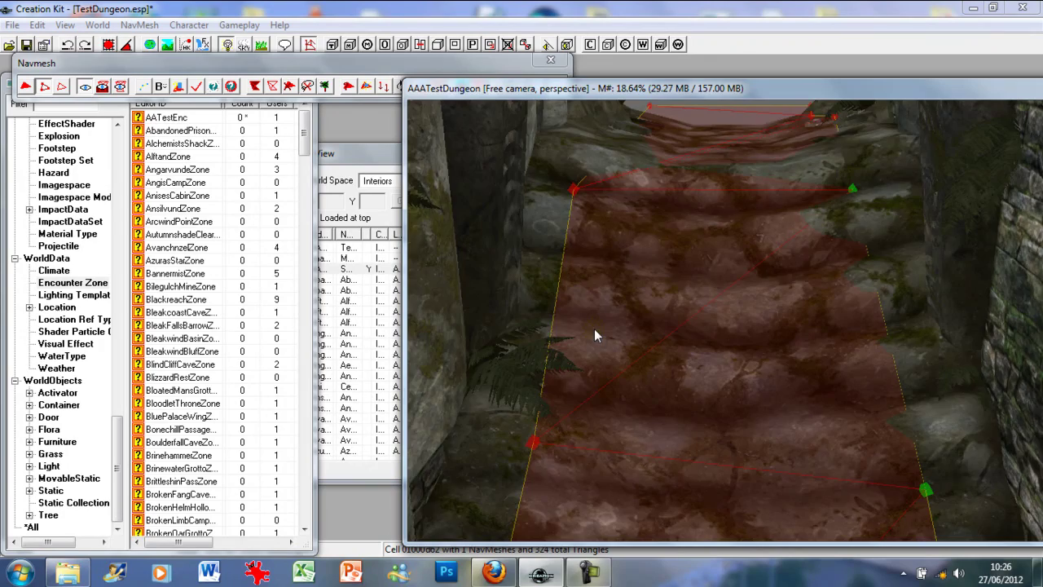
# Step: Review the connected stair navmesh and the surrounding dungeon rooms from farther away
pyautogui.scroll(-10, 624, 214)
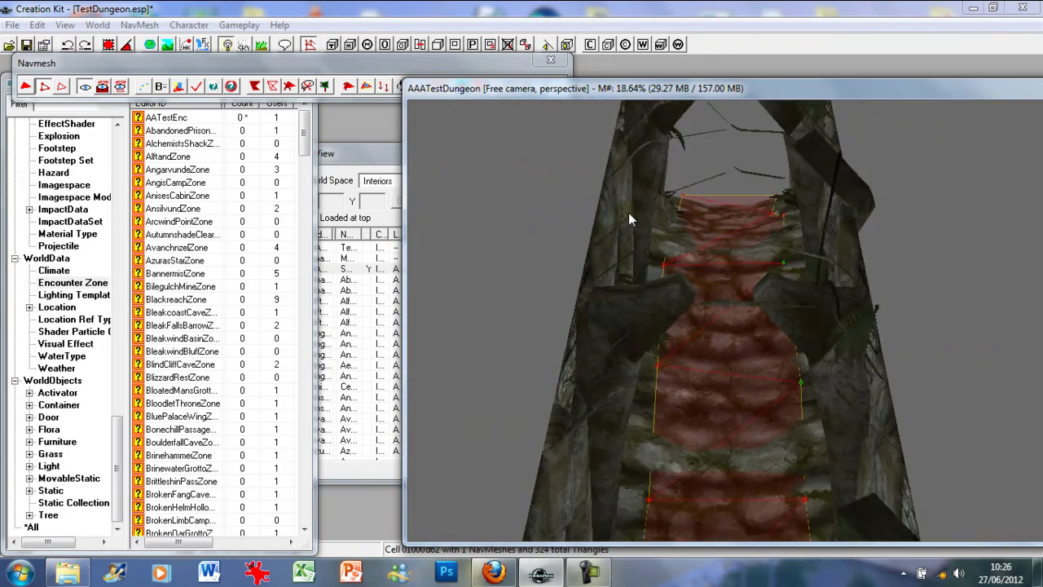
pyautogui.keyDown('shift'); pyautogui.moveTo(643, 221); pyautogui.dragTo(788, 237, button='middle'); pyautogui.keyUp('shift')
pyautogui.scroll(-8, 849, 262)
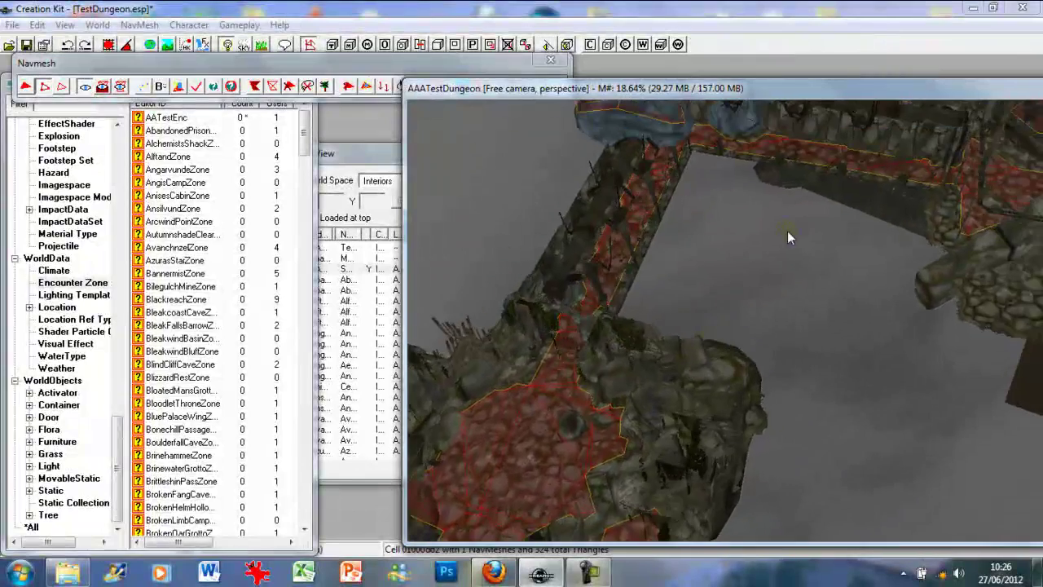
# Step: Delete the navmesh triangles covering the top of the large boulder at the corner of the stone corridor
pyautogui.keyDown('shift'); pyautogui.moveTo(868, 228); pyautogui.dragTo(662, 244, button='middle'); pyautogui.keyUp('shift')
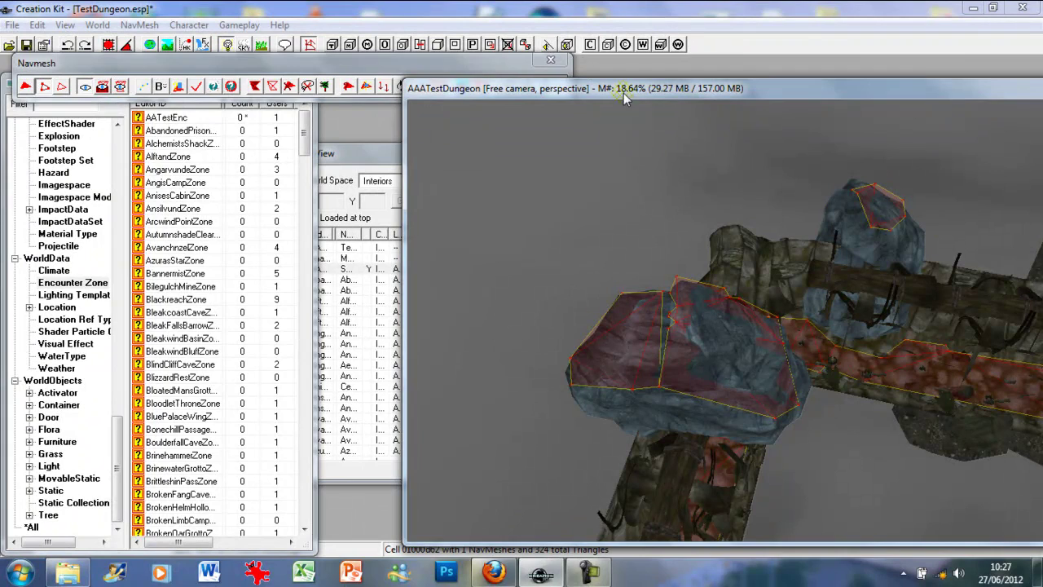
pyautogui.click(348, 65)
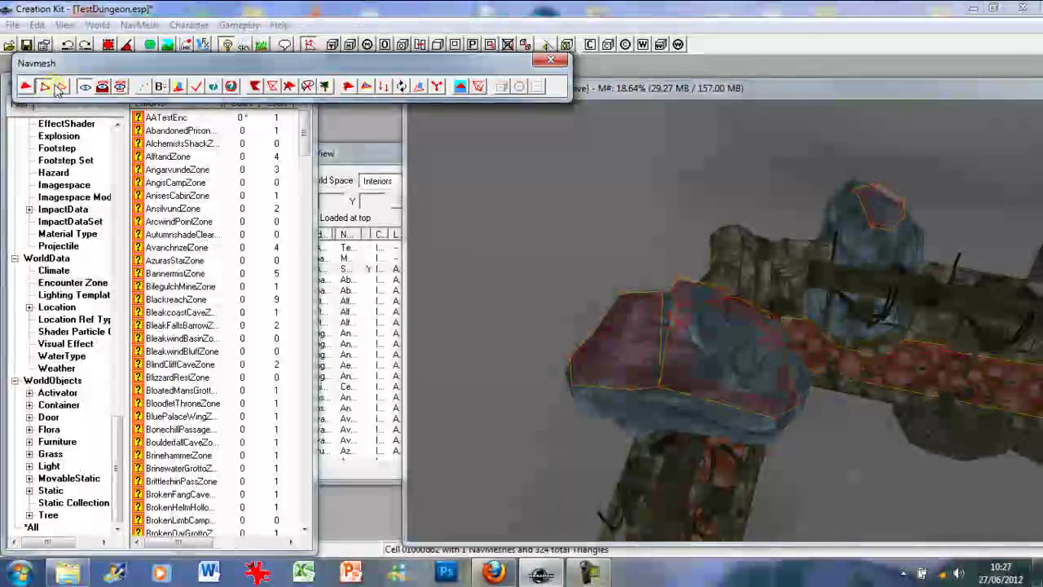
pyautogui.click(590, 370)
pyautogui.press('p')
pyautogui.click(630, 346)
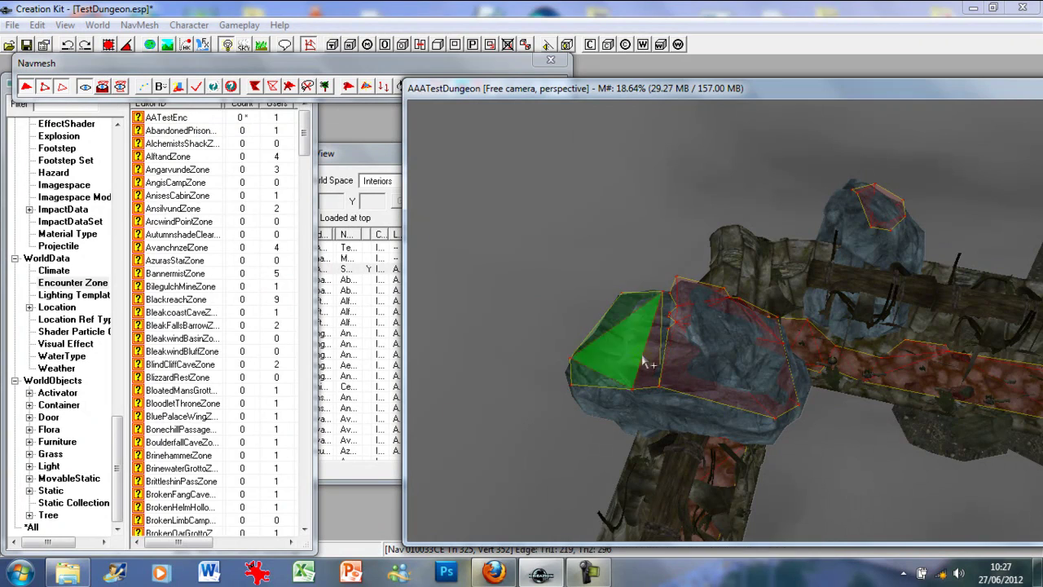
pyautogui.click(654, 371)
pyautogui.press('p')
pyautogui.click(618, 361)
pyautogui.press('Delete')
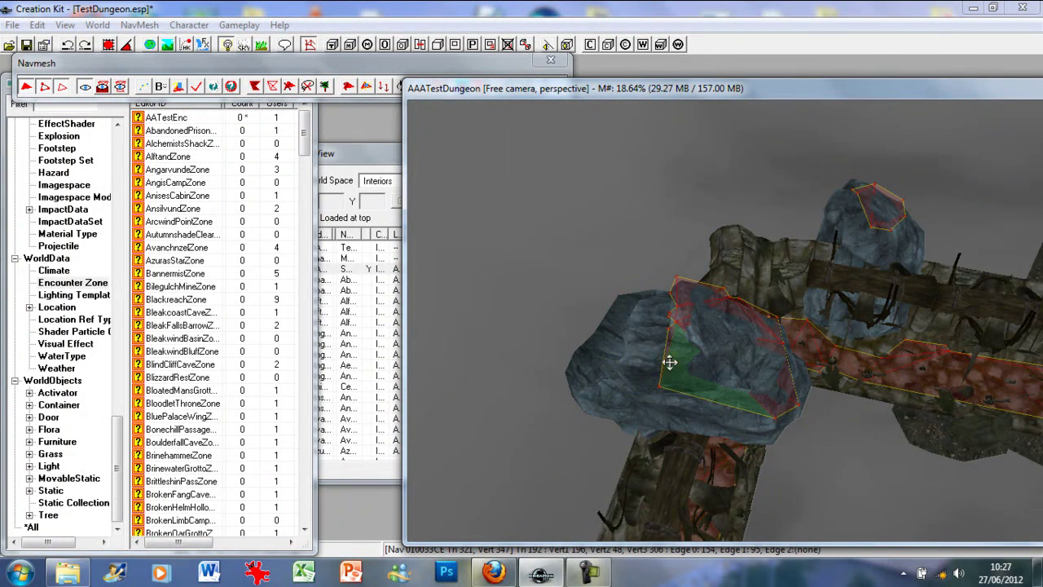
pyautogui.click(671, 312)
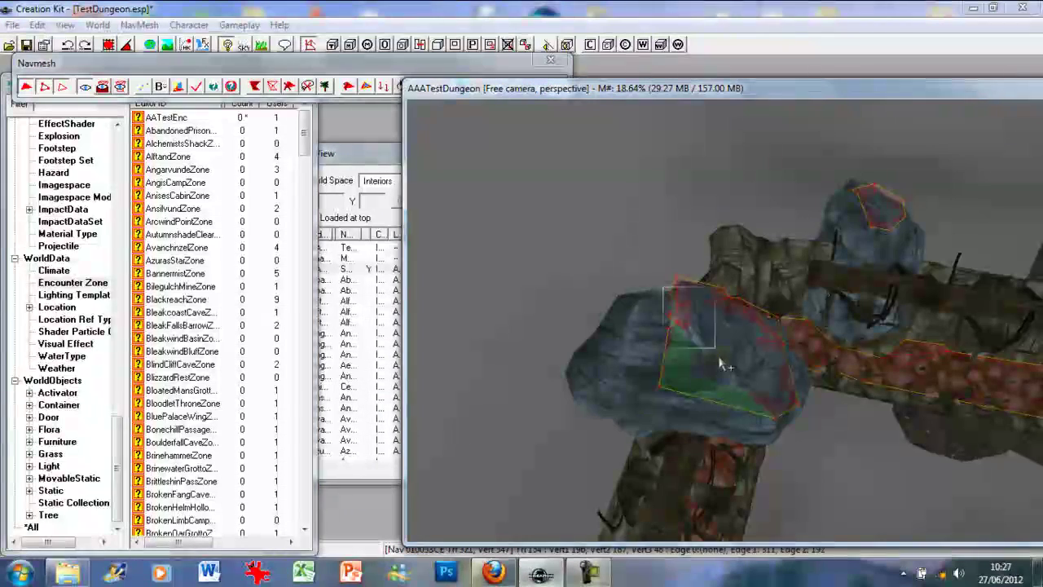
pyautogui.press('Delete')
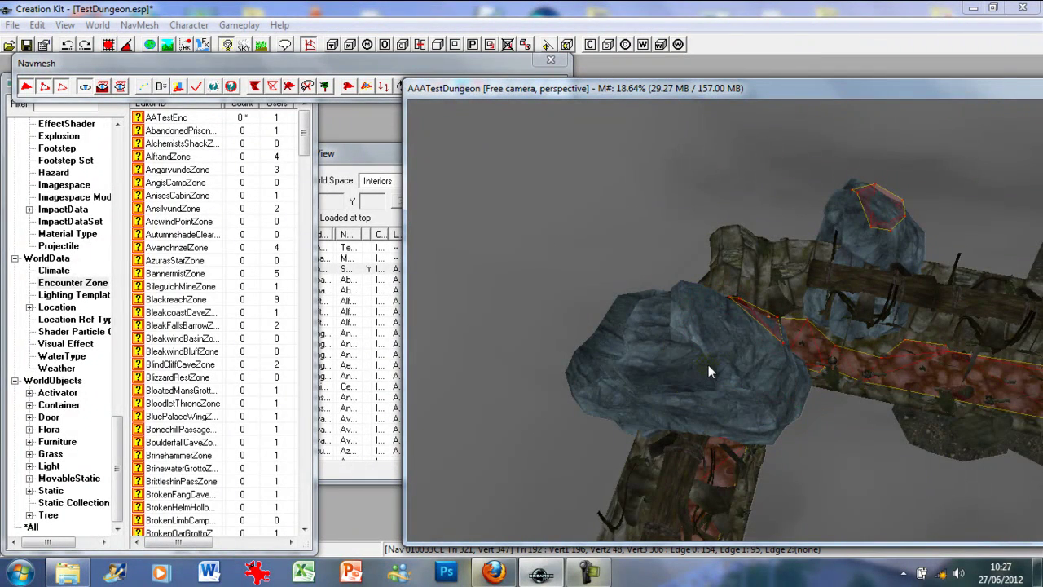
# Step: Delete the leftover triangles on the large boulder's edge and the isolated navmesh patch on top of the neighbouring rock
pyautogui.scroll(2, 710, 359)
pyautogui.moveTo(710, 359); pyautogui.dragTo(622, 387, button='middle')
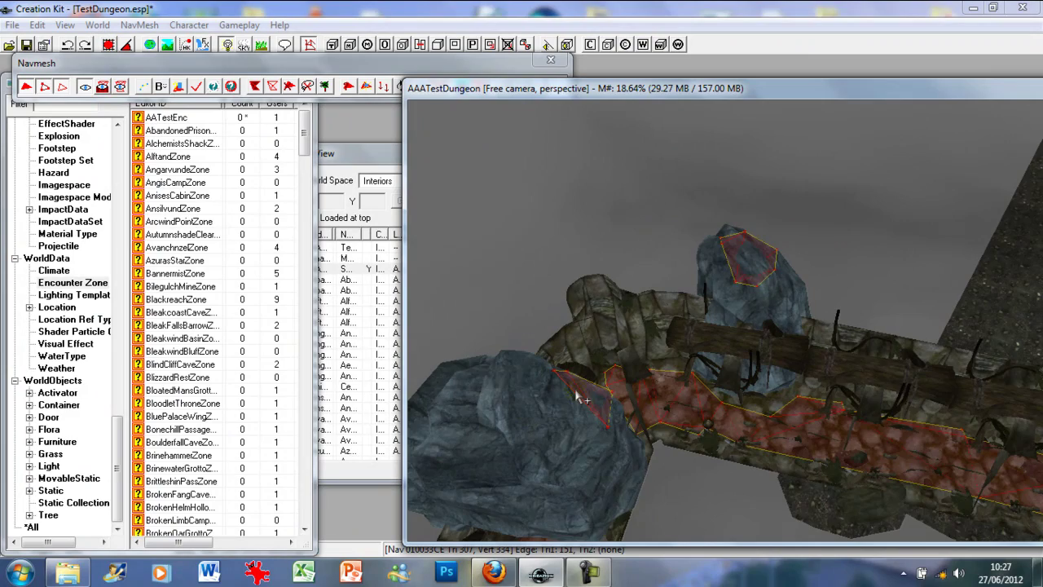
pyautogui.scroll(6, 575, 395)
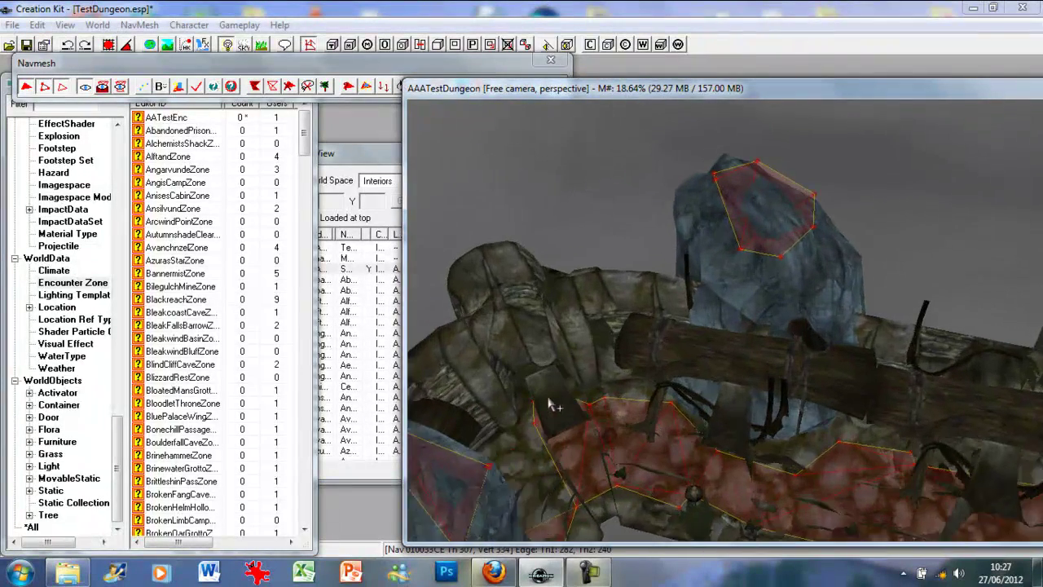
pyautogui.keyDown('shift'); pyautogui.moveTo(547, 404); pyautogui.dragTo(513, 493, button='middle'); pyautogui.keyUp('shift')
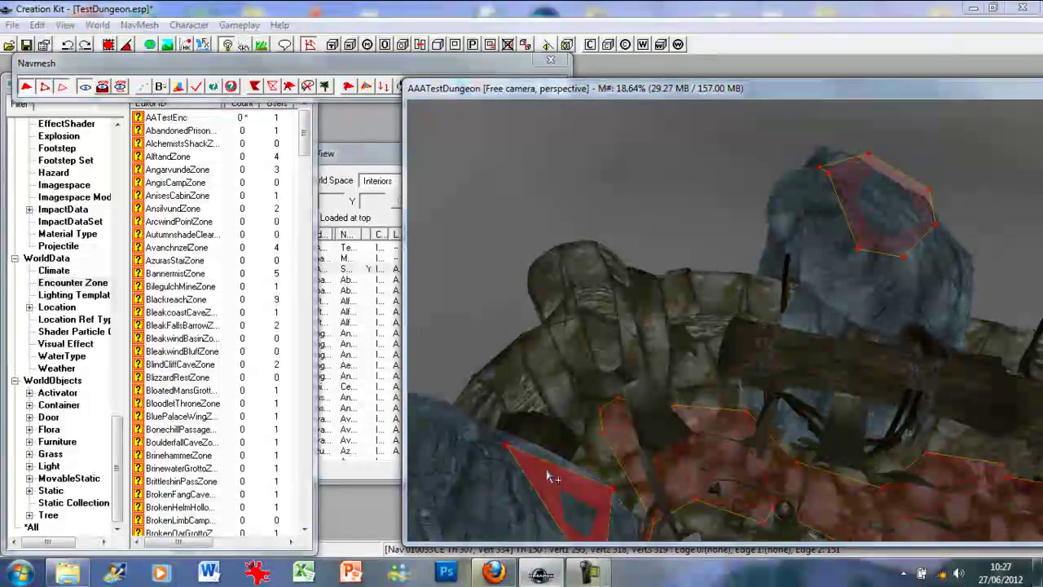
pyautogui.click(549, 476)
pyautogui.press('Delete')
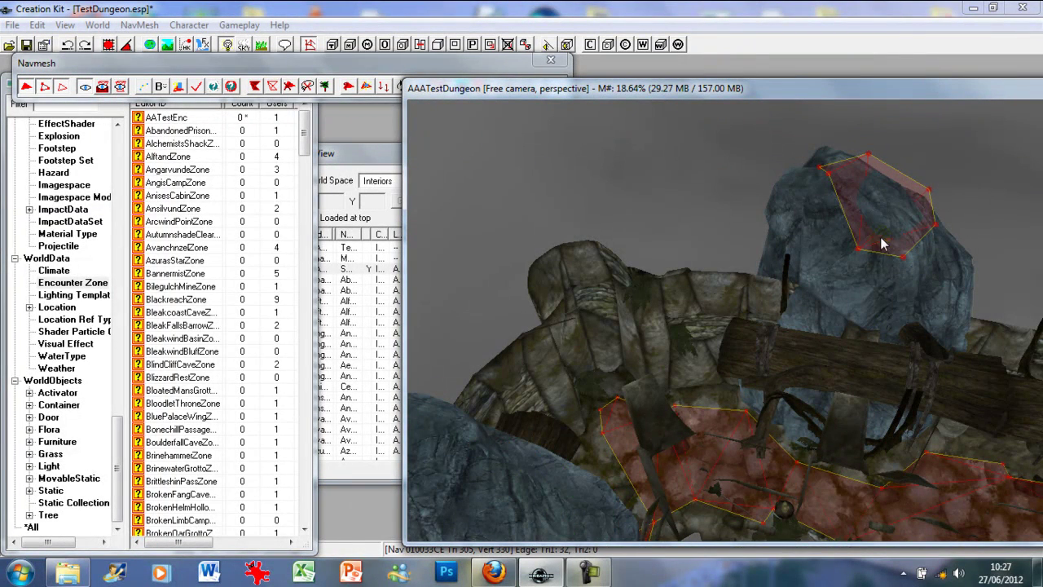
pyautogui.moveTo(799, 131); pyautogui.dragTo(945, 255)
pyautogui.press('Delete')
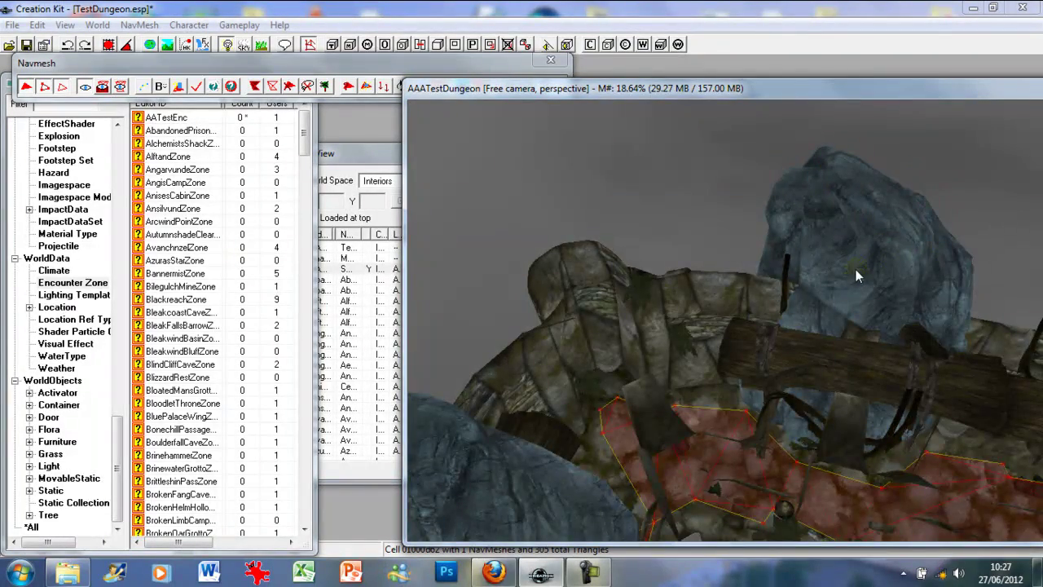
# Step: Fill the corridor corner's floor gap with two triangles joining the surrounding vertices and a new vertex near the wall
pyautogui.keyDown('shift'); pyautogui.moveTo(856, 270); pyautogui.dragTo(877, 278, button='middle'); pyautogui.keyUp('shift')
pyautogui.scroll(2, 832, 354)
pyautogui.moveTo(831, 353); pyautogui.dragTo(843, 266, button='middle')
pyautogui.scroll(5, 850, 286)
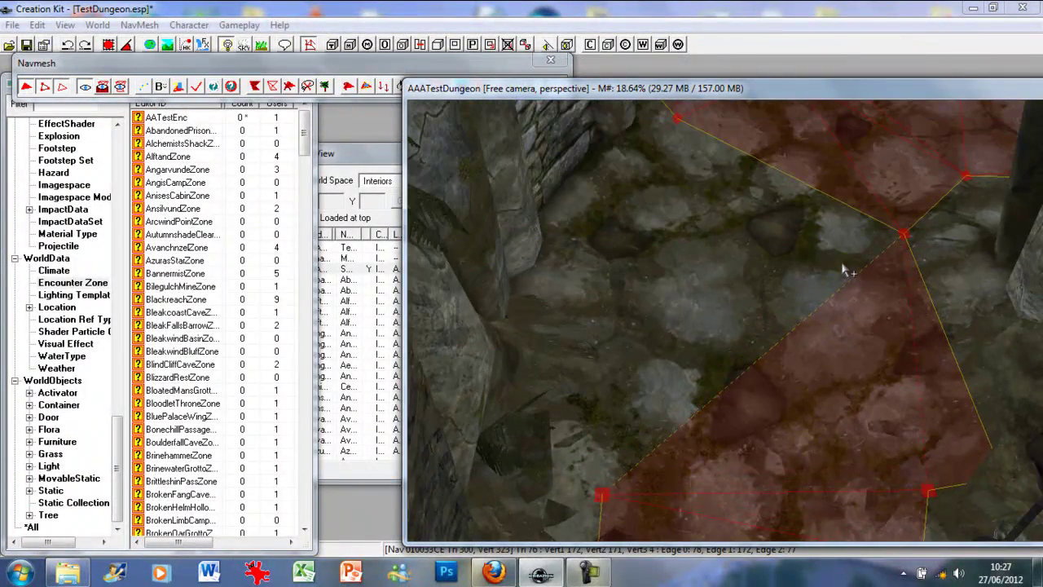
pyautogui.click(680, 120)
pyautogui.keyDown('ctrl'); pyautogui.click(605, 496); pyautogui.keyUp('ctrl')
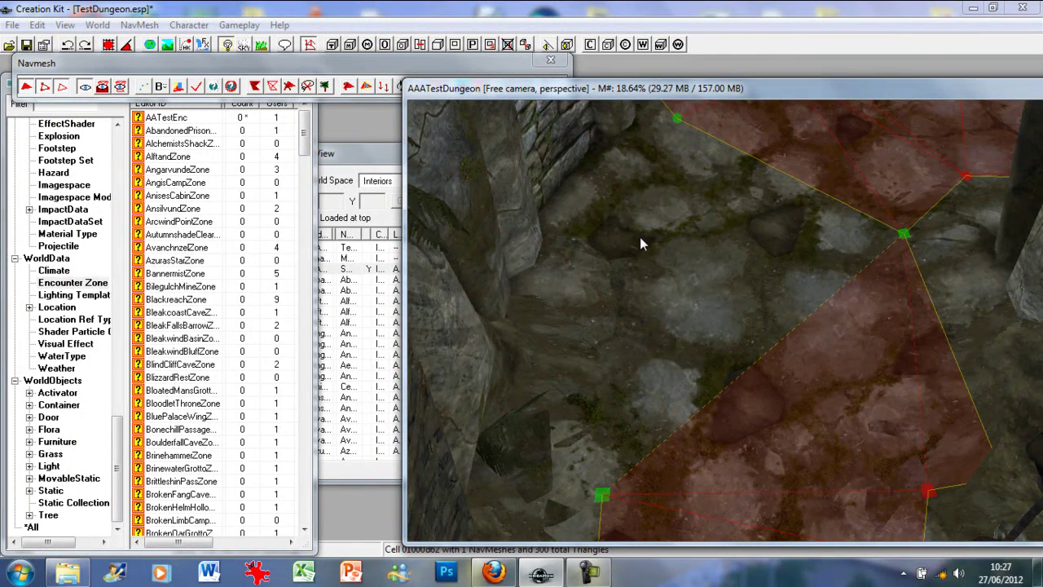
pyautogui.press('f')
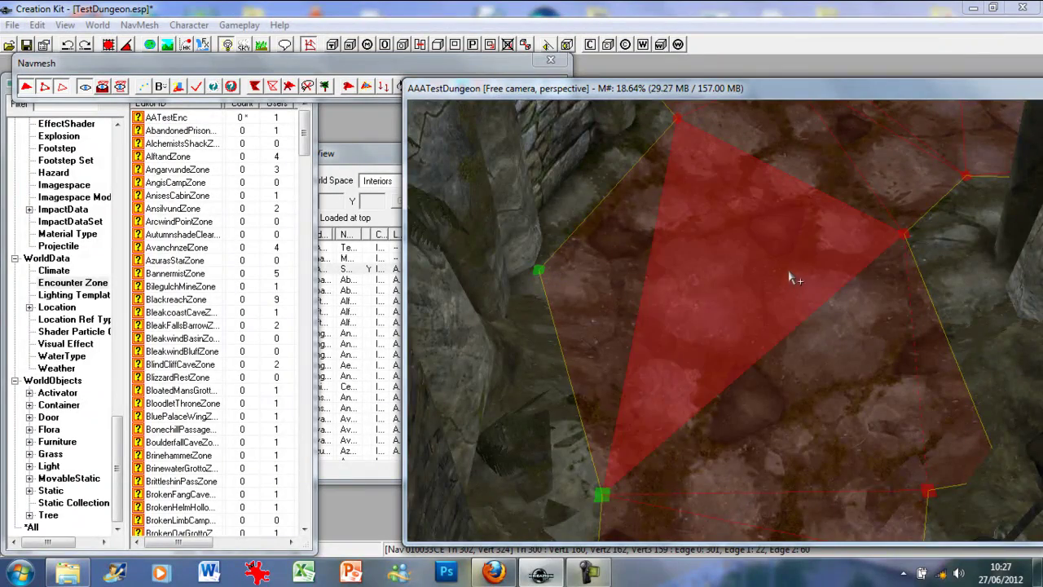
# Step: Finalize the current cell's navmeshes
pyautogui.scroll(-1, 793, 271)
pyautogui.scroll(-2, 862, 257)
pyautogui.scroll(-5, 866, 257)
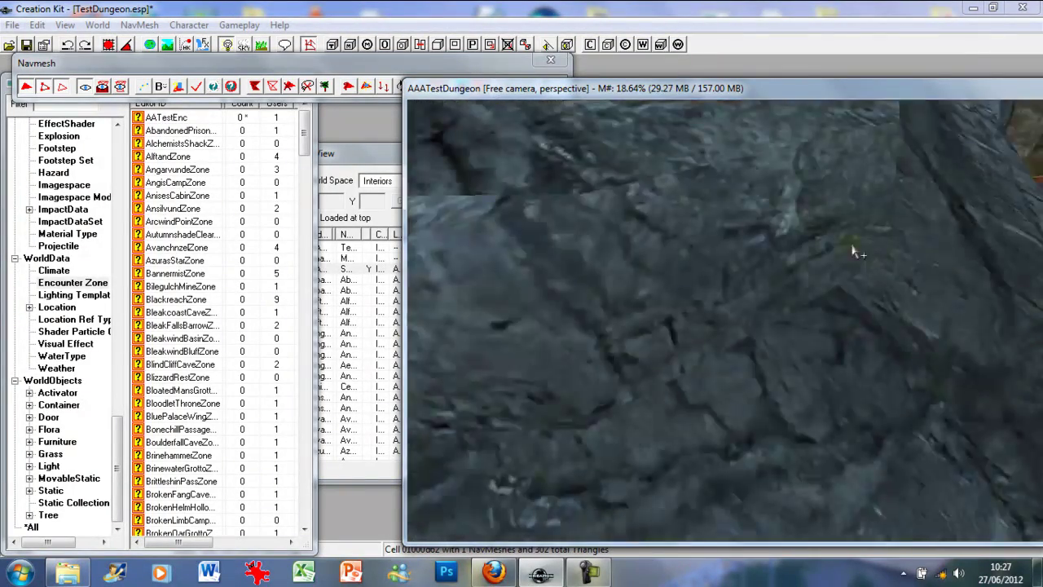
pyautogui.moveTo(865, 267); pyautogui.dragTo(825, 272, button='middle')
pyautogui.moveTo(987, 273); pyautogui.dragTo(884, 270, button='middle')
pyautogui.scroll(-8, 885, 273)
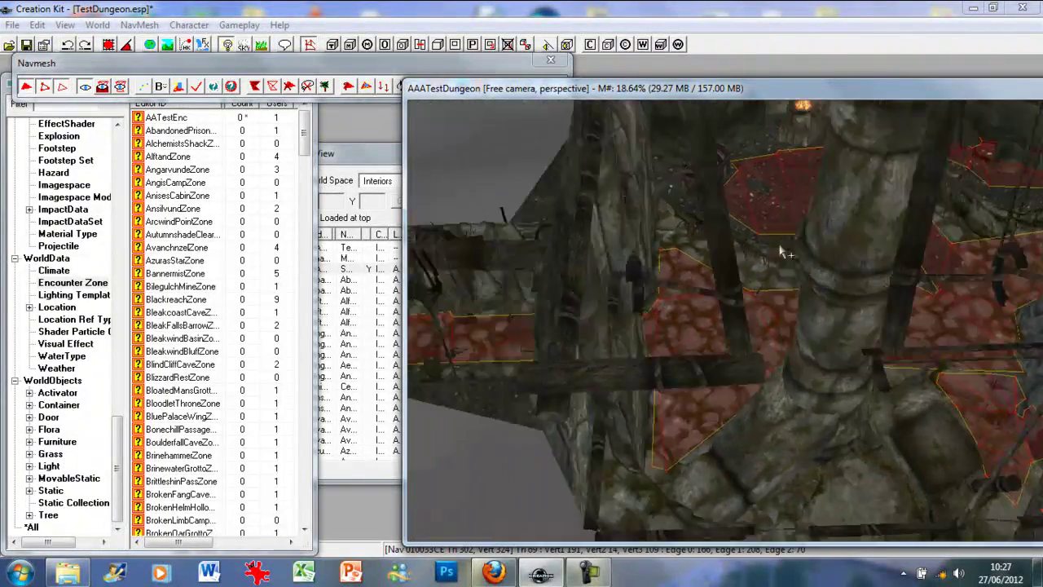
pyautogui.moveTo(780, 253); pyautogui.dragTo(820, 246, button='middle')
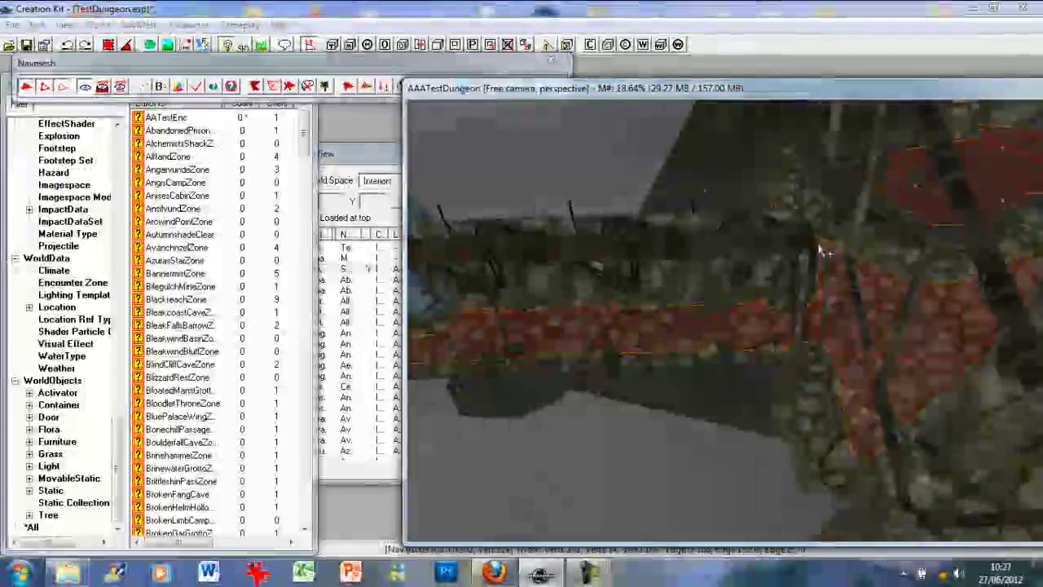
pyautogui.click(371, 72)
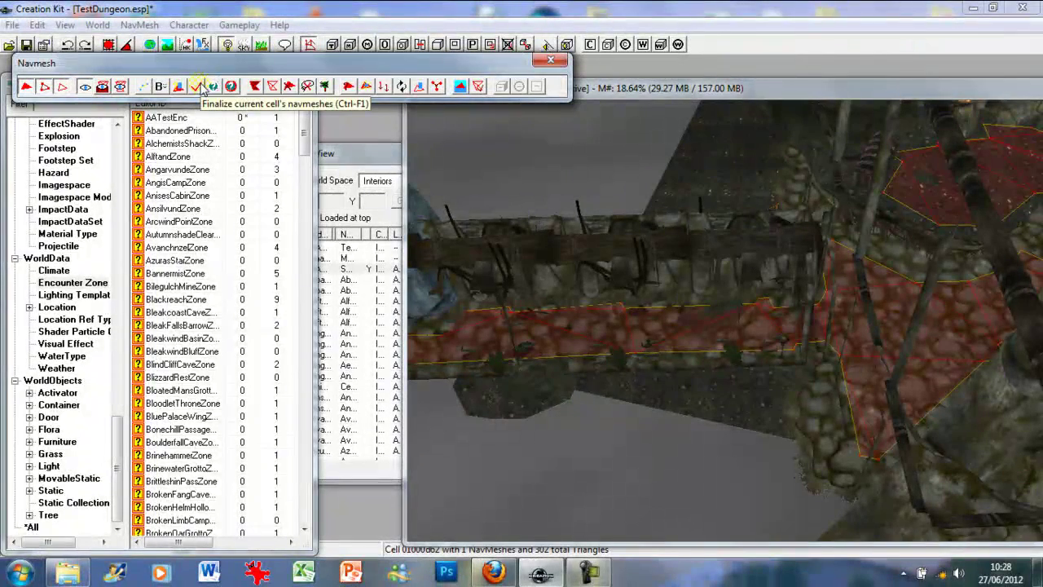
pyautogui.click(198, 87)
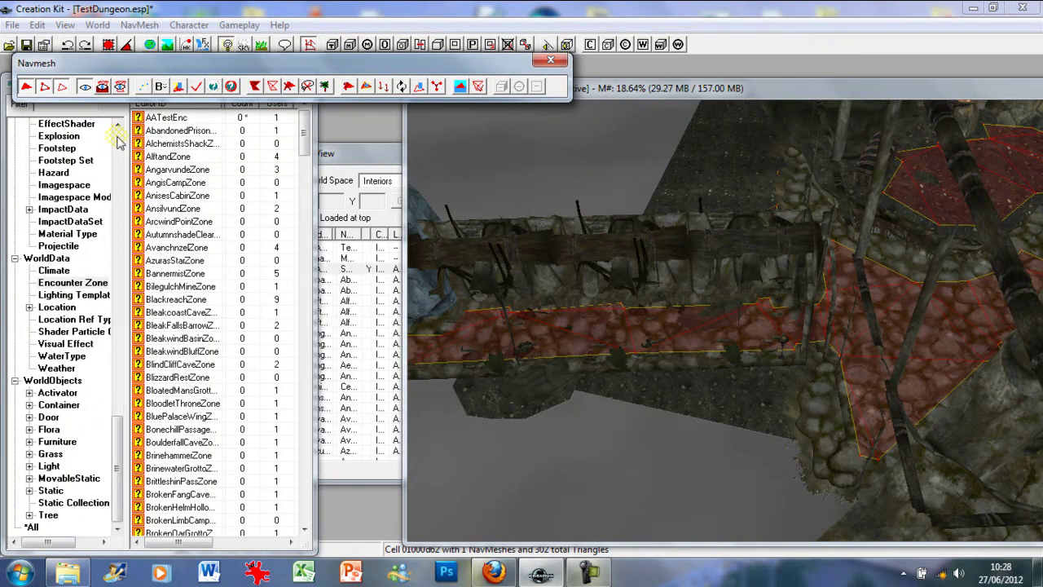
# Step: Start the navmesh test and choose NordMalePreset10 as the test actor using the filter "nord", accepting all the texture warnings
pyautogui.click(143, 87)
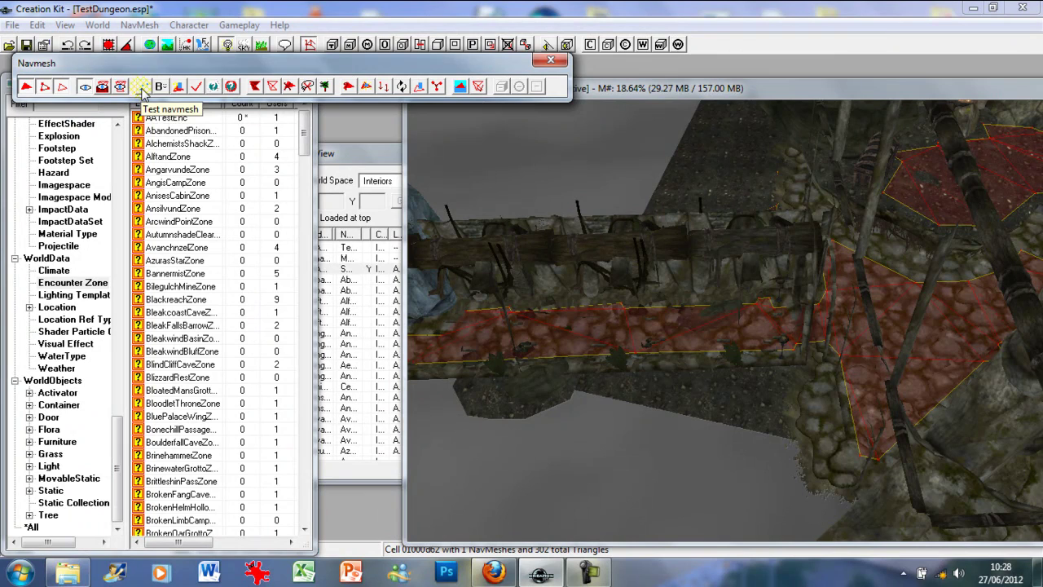
pyautogui.click(142, 86)
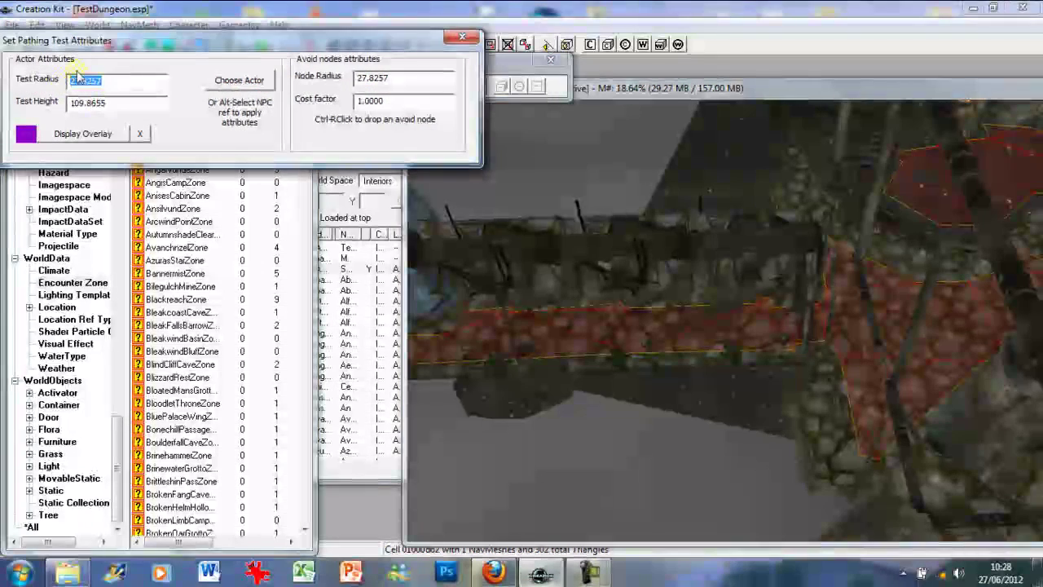
pyautogui.click(220, 86)
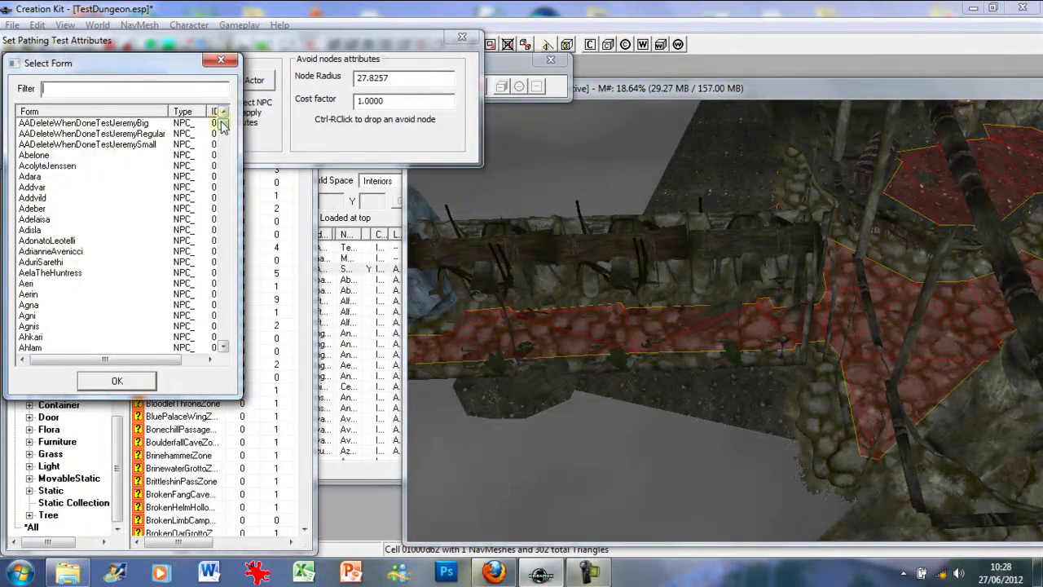
pyautogui.moveTo(222, 122); pyautogui.dragTo(236, 305)
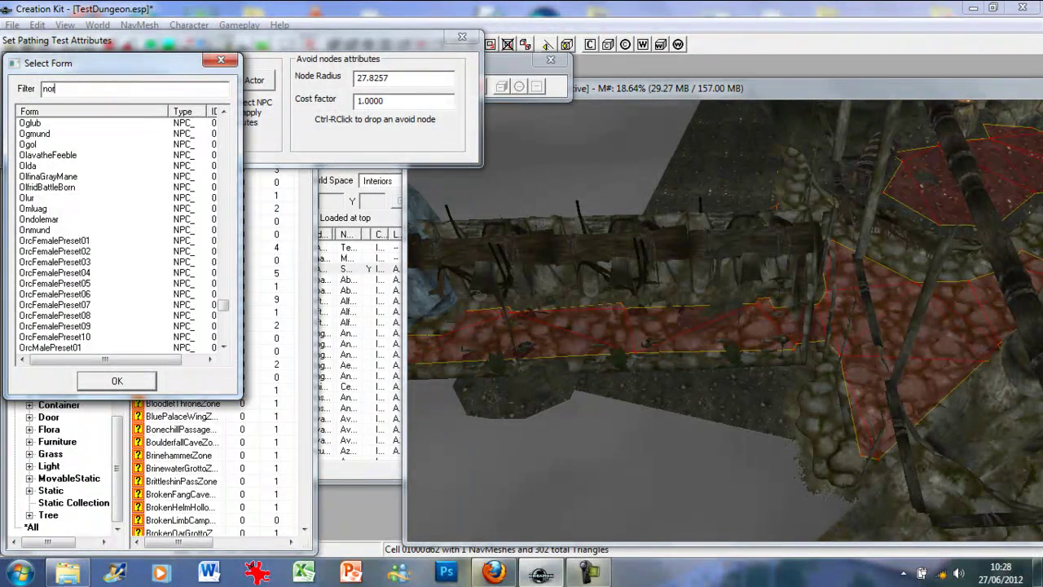
pyautogui.scroll(-7, 108, 204)
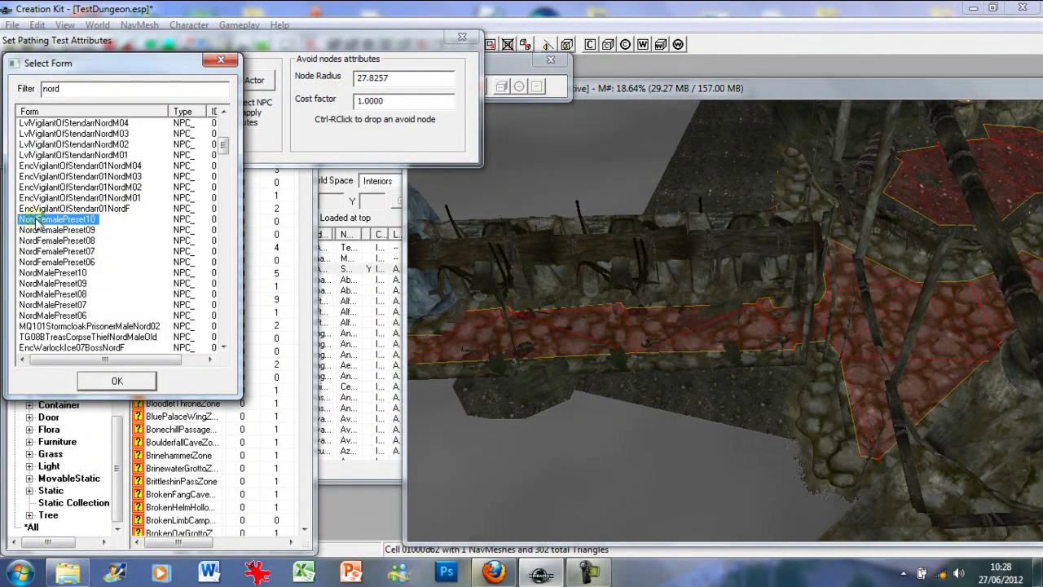
pyautogui.click(53, 274)
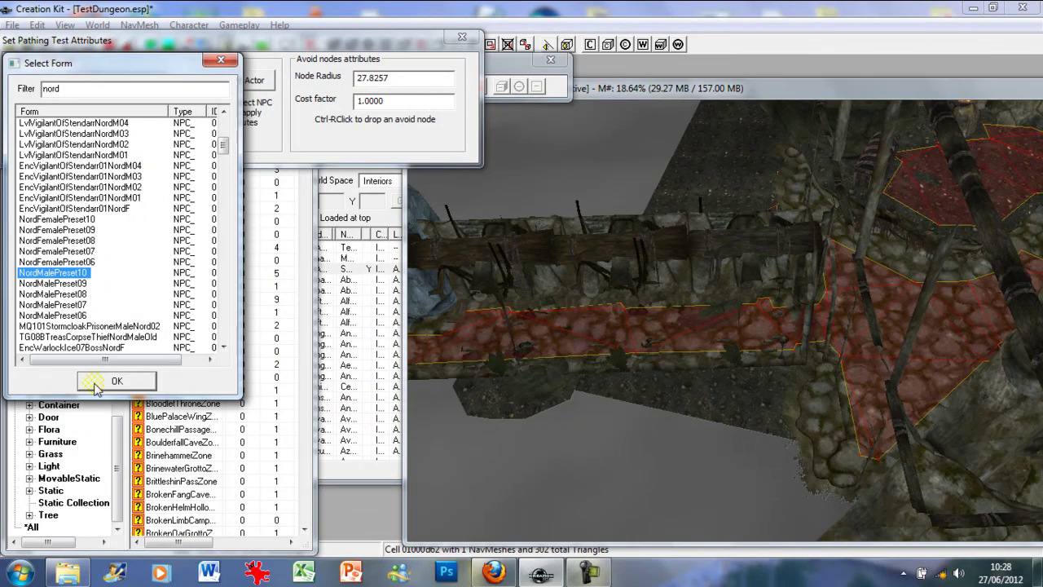
pyautogui.click(112, 388)
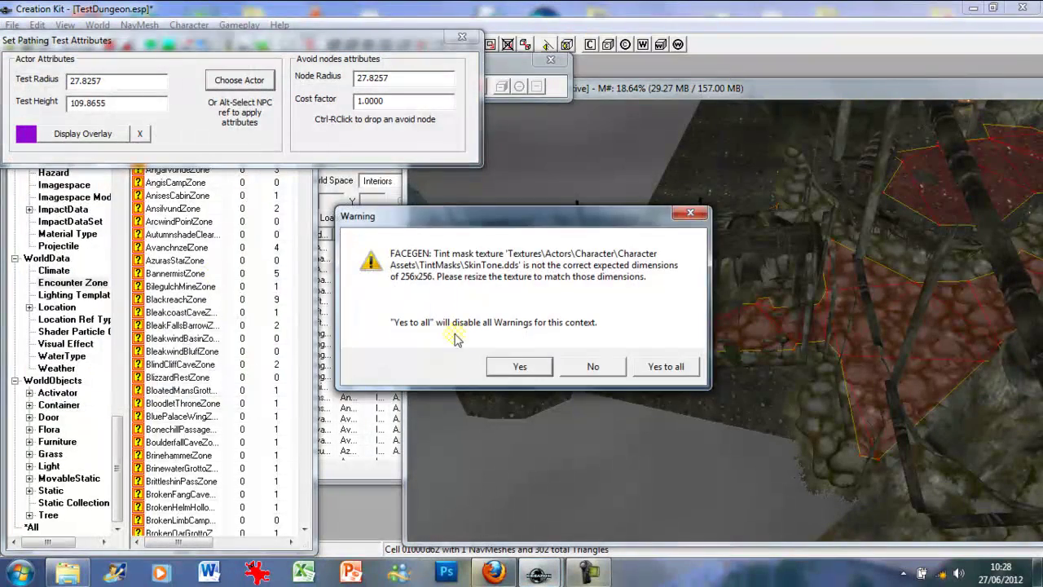
pyautogui.click(667, 368)
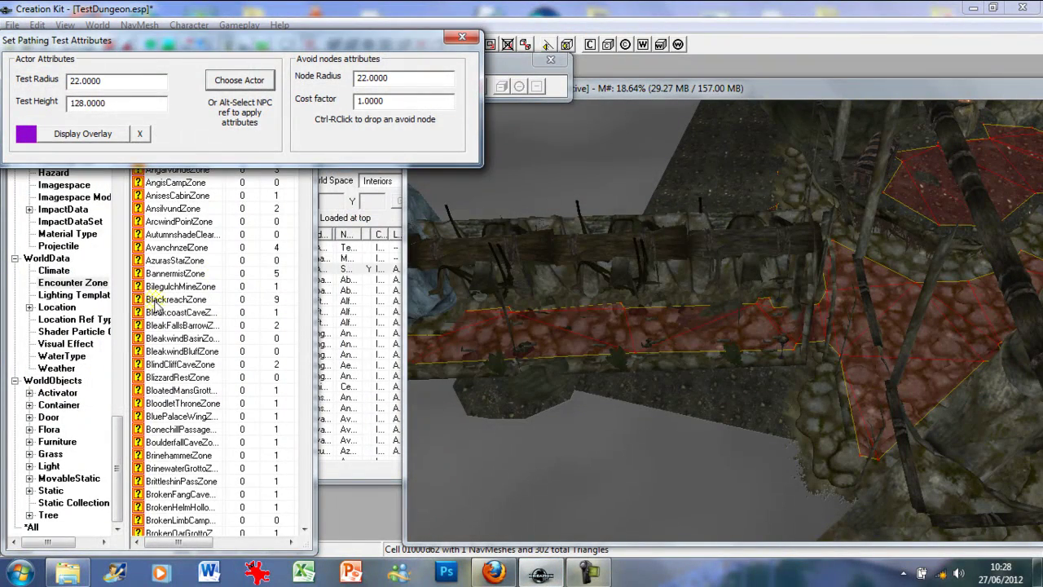
# Step: Place a pathing test point on the navmesh in the middle of the large room adjoining the stairs
pyautogui.click(599, 87)
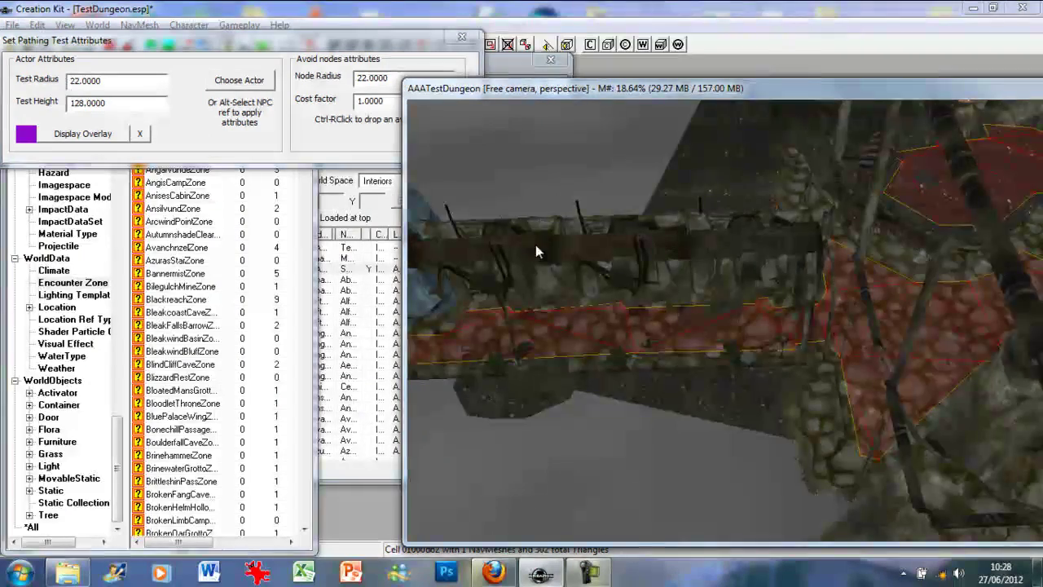
pyautogui.scroll(-4, 579, 243)
pyautogui.moveTo(536, 244); pyautogui.dragTo(697, 422, button='middle')
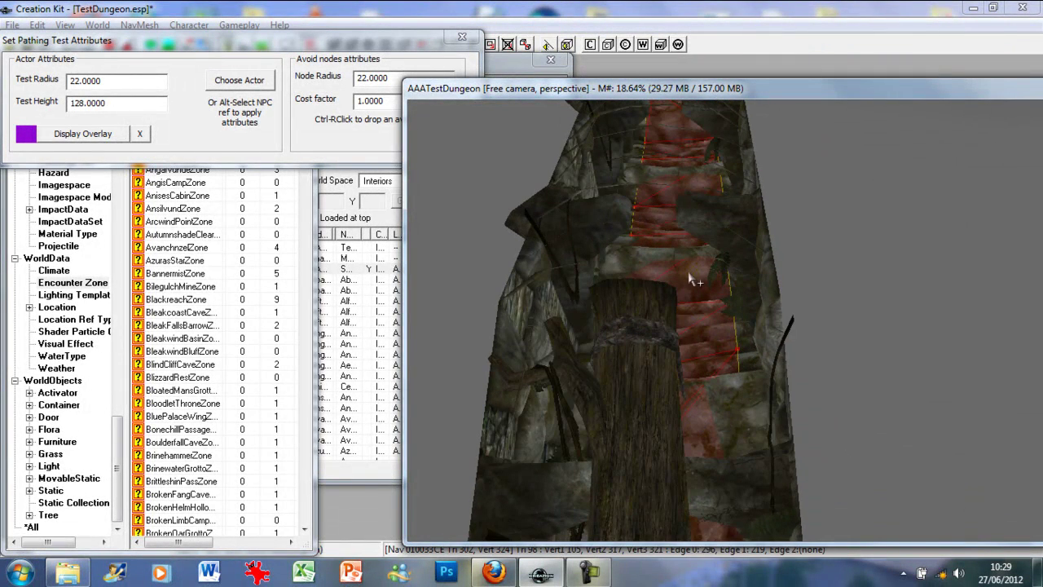
pyautogui.keyDown('shift'); pyautogui.moveTo(691, 279); pyautogui.dragTo(681, 373, button='middle'); pyautogui.keyUp('shift')
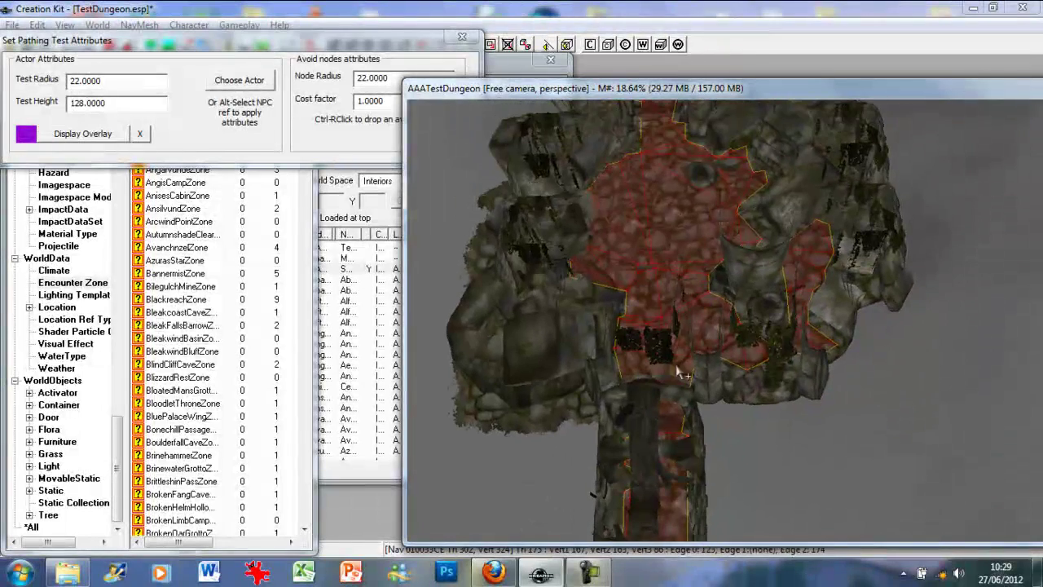
pyautogui.keyDown('ctrl'); pyautogui.rightClick(673, 251); pyautogui.keyUp('ctrl')
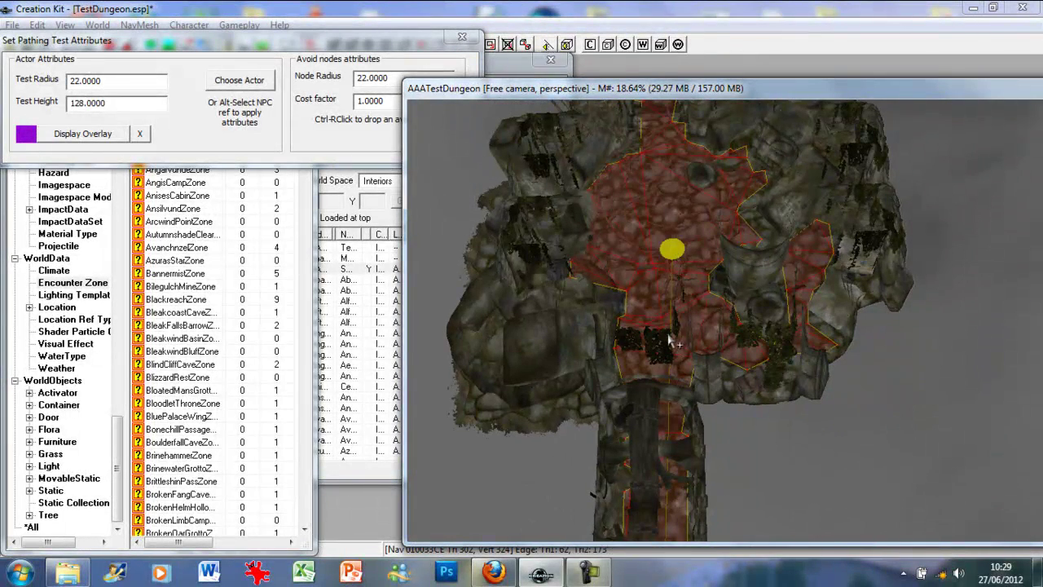
# Step: Examine the test path along the connected stairs and end the navmesh test
pyautogui.keyDown('shift'); pyautogui.moveTo(671, 337); pyautogui.dragTo(654, 311, button='middle'); pyautogui.keyUp('shift')
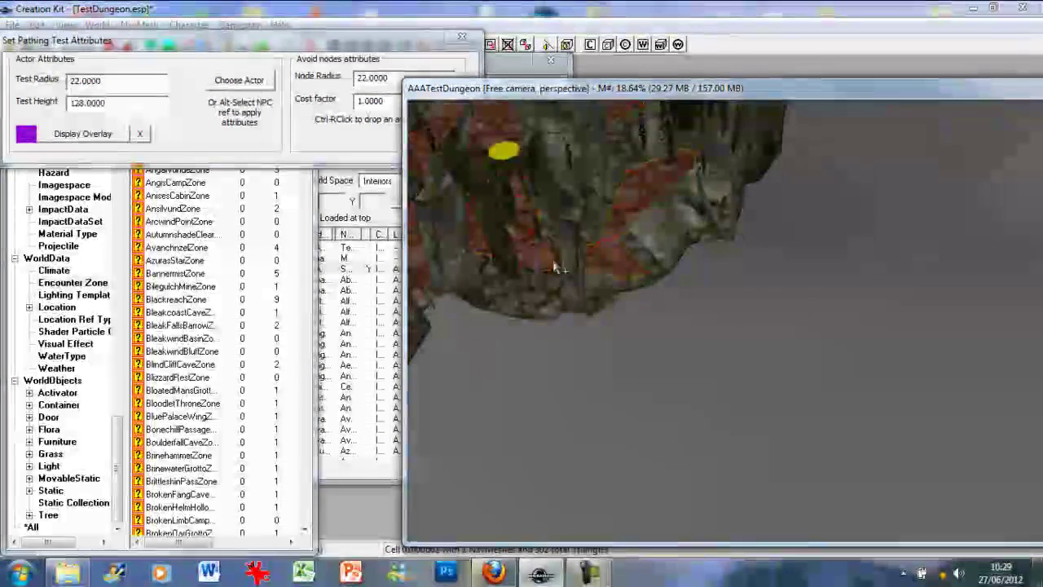
pyautogui.moveTo(428, 218)
pyautogui.keyDown('shift'); pyautogui.mouseDown(button='middle')
pyautogui.moveTo(523, 161)
pyautogui.moveTo(553, 156)
pyautogui.moveTo(615, 286)
pyautogui.moveTo(640, 289)
pyautogui.mouseUp(button='middle'); pyautogui.keyUp('shift')
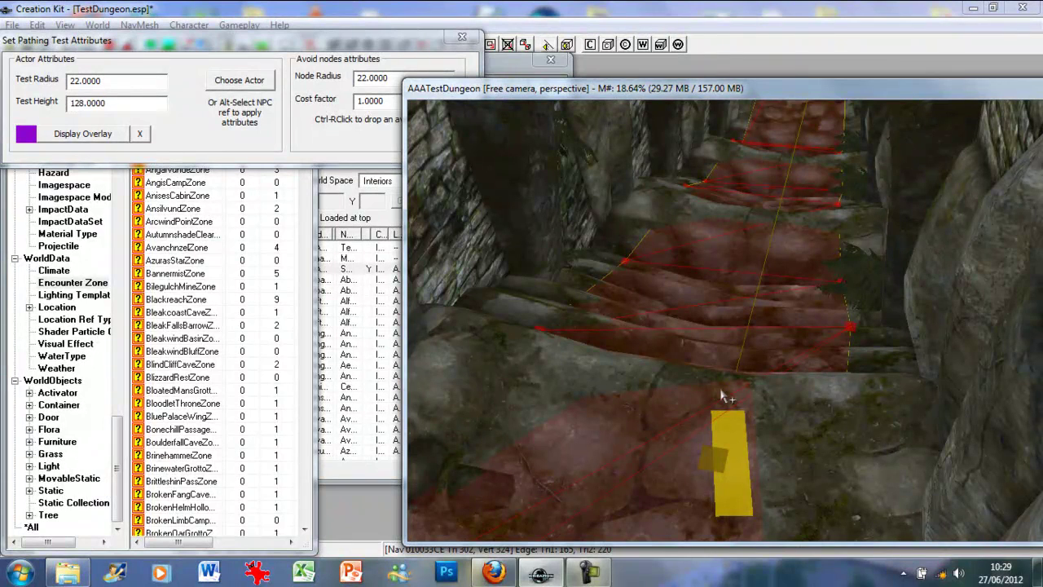
pyautogui.click(476, 39)
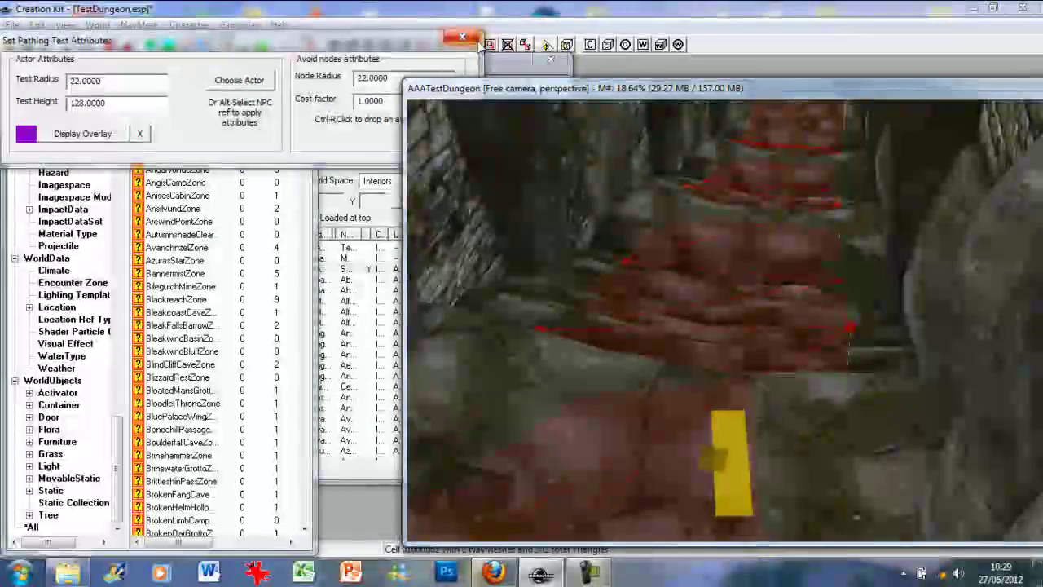
pyautogui.click(456, 72)
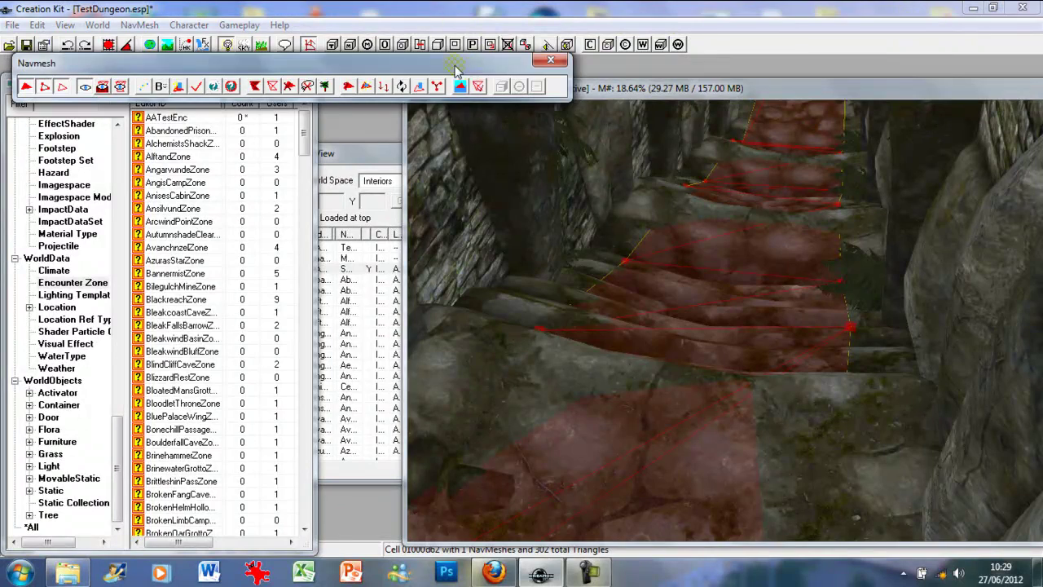
# Step: Raise the two navmesh vertices at the landing's edge, where the stairs begin, until the mesh covers the stone floor
pyautogui.click(628, 94)
pyautogui.click(666, 397)
pyautogui.click(711, 424)
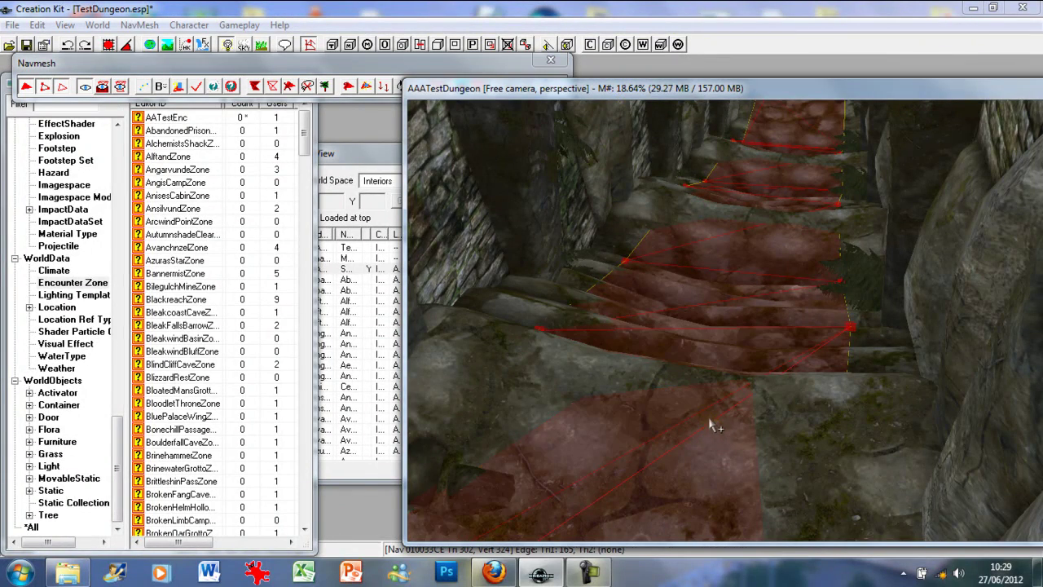
pyautogui.keyDown('shift'); pyautogui.moveTo(707, 413); pyautogui.dragTo(710, 412, button='middle'); pyautogui.keyUp('shift')
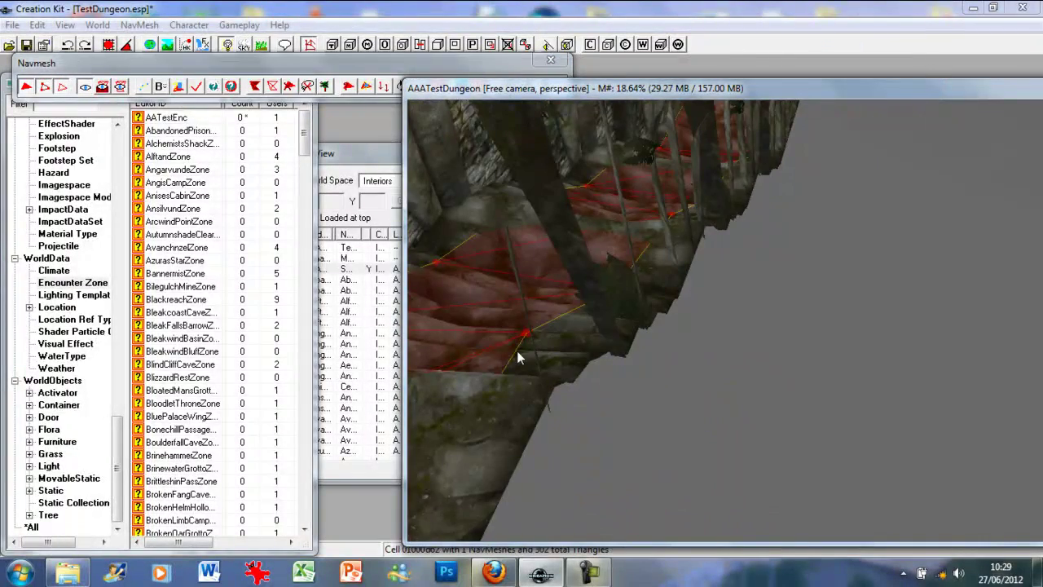
pyautogui.keyDown('shift'); pyautogui.moveTo(490, 366); pyautogui.dragTo(433, 334, button='middle'); pyautogui.keyUp('shift')
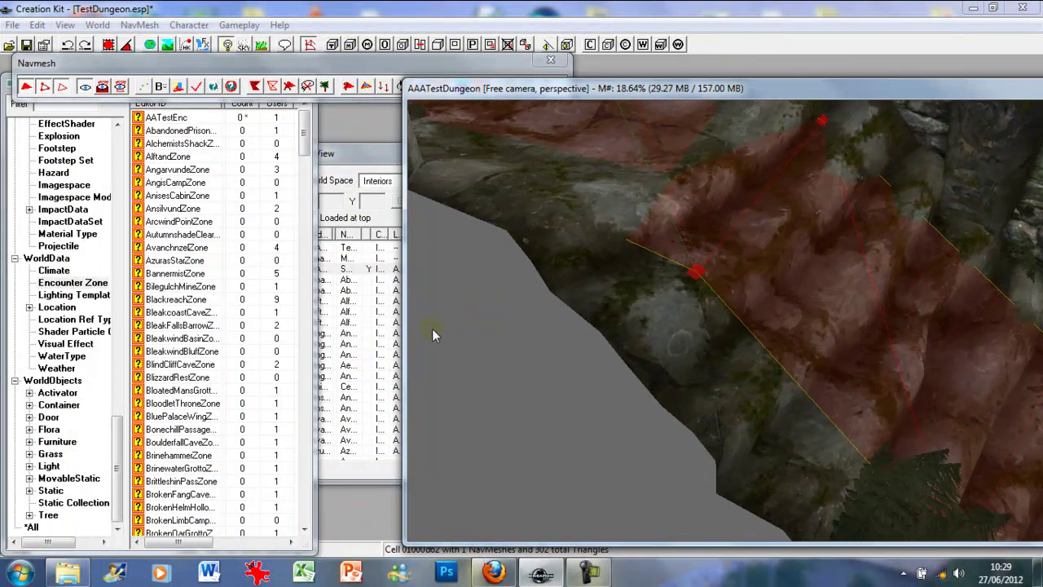
pyautogui.click(695, 272)
pyautogui.moveTo(695, 278); pyautogui.dragTo(658, 234)
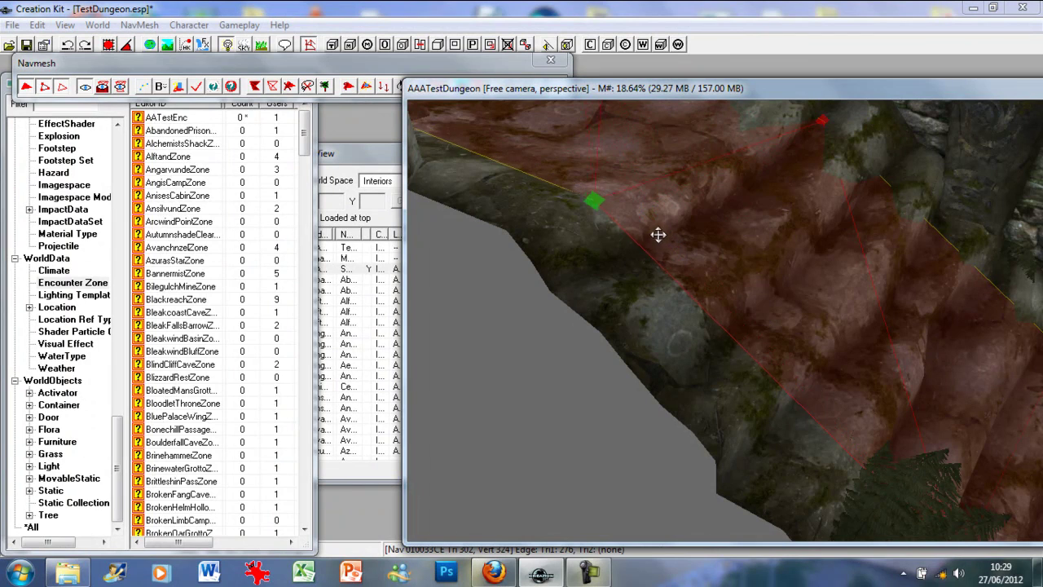
pyautogui.click(822, 121)
pyautogui.moveTo(823, 119); pyautogui.dragTo(819, 114)
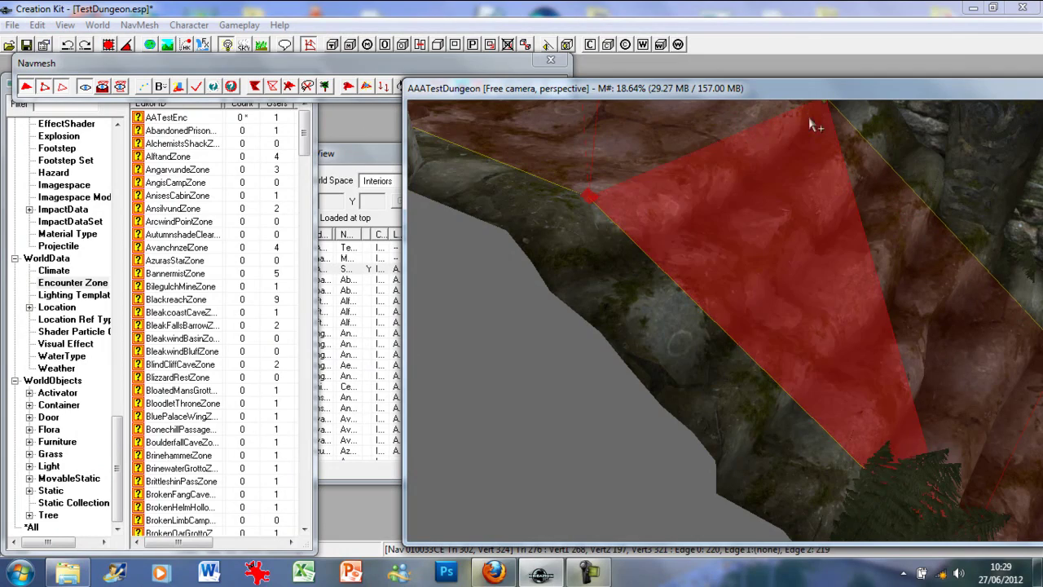
pyautogui.keyDown('shift'); pyautogui.moveTo(799, 136); pyautogui.dragTo(748, 145, button='middle'); pyautogui.keyUp('shift')
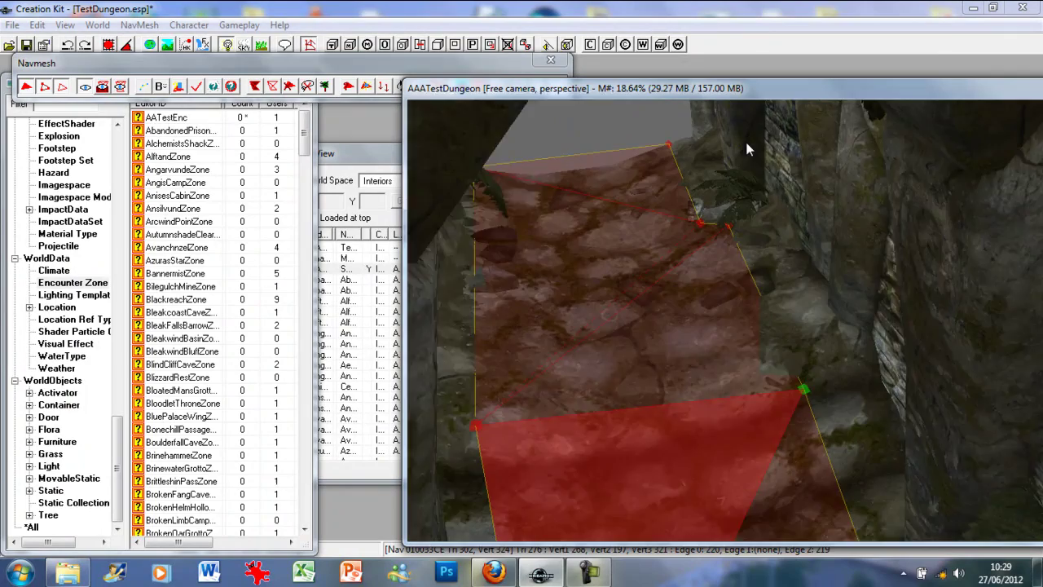
# Step: Raise the pair of navmesh vertices on opposite sides of the next stair section to bring the mesh above the steps
pyautogui.scroll(-1, 747, 147)
pyautogui.scroll(4, 745, 298)
pyautogui.moveTo(734, 275)
pyautogui.mouseDown(button='middle')
pyautogui.moveTo(732, 258)
pyautogui.moveTo(742, 262)
pyautogui.mouseUp(button='middle')
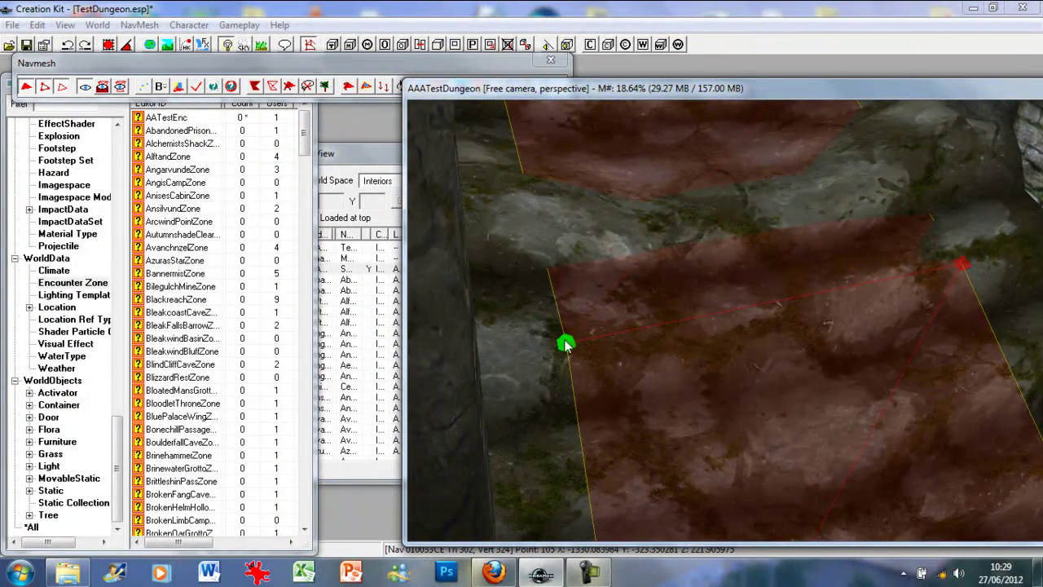
pyautogui.moveTo(565, 331); pyautogui.dragTo(570, 321)
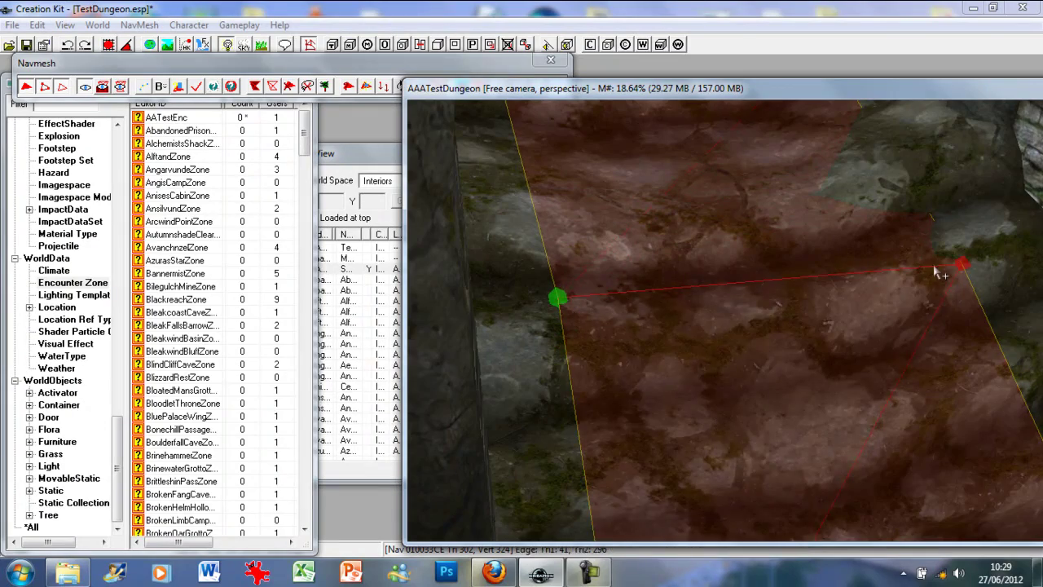
pyautogui.click(963, 264)
pyautogui.moveTo(963, 263); pyautogui.dragTo(967, 238)
pyautogui.scroll(-3, 964, 255)
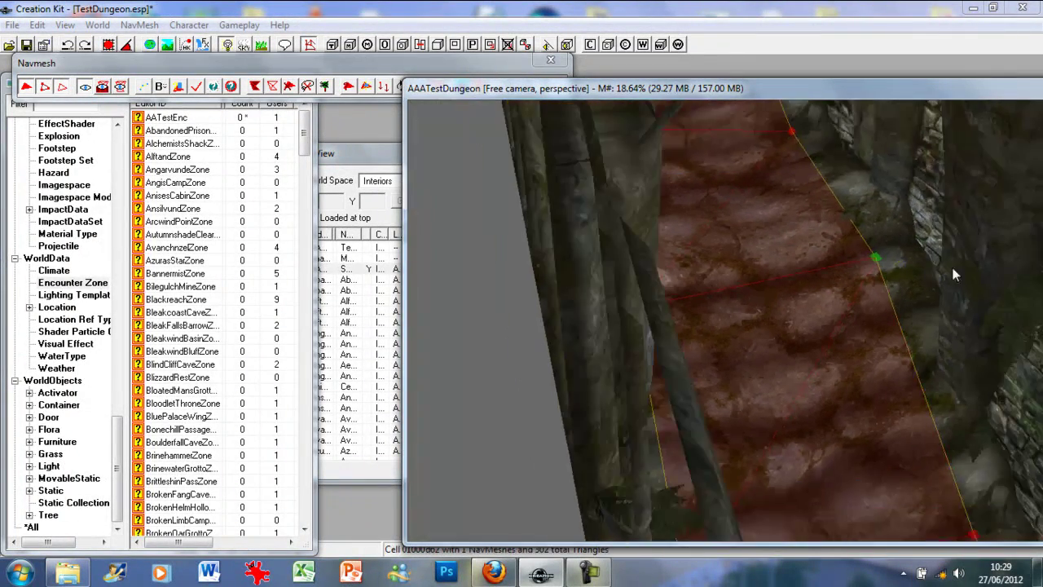
# Step: Raise both side vertices of the following stair section to close the bare strip in the navmesh
pyautogui.moveTo(951, 270); pyautogui.dragTo(932, 245, button='middle')
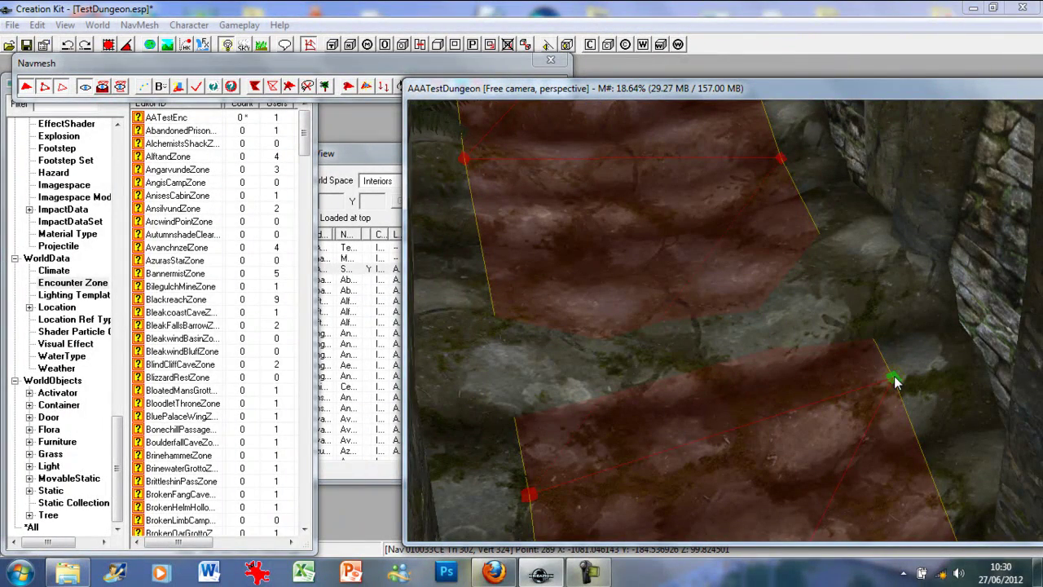
pyautogui.moveTo(894, 382); pyautogui.dragTo(893, 358)
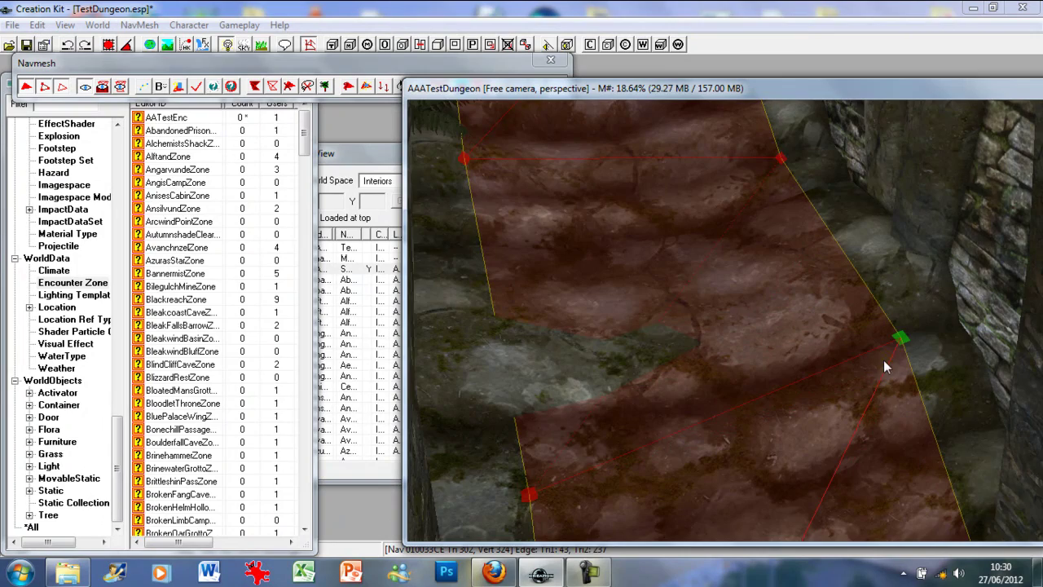
pyautogui.click(528, 494)
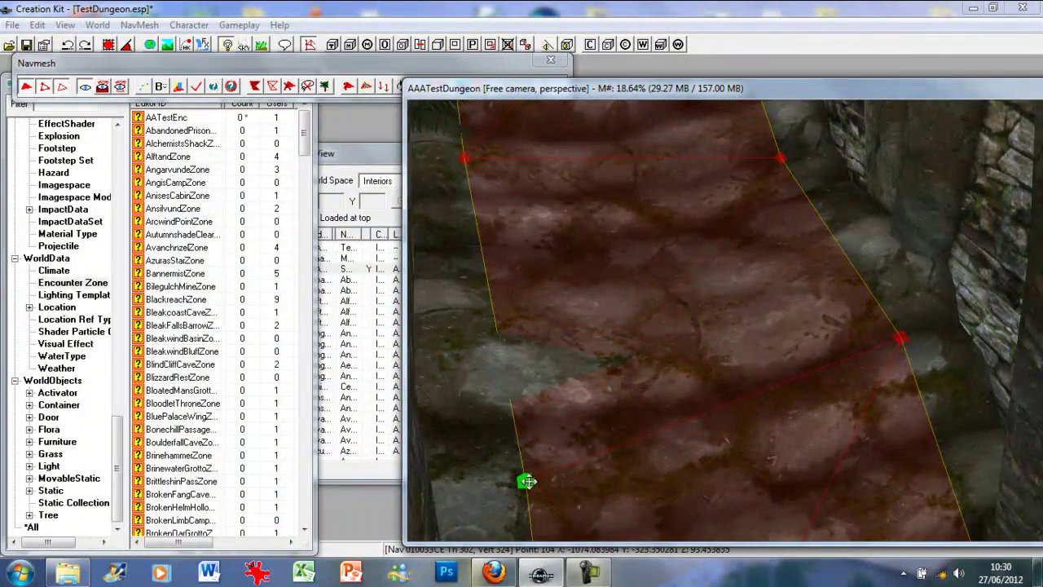
pyautogui.moveTo(527, 481); pyautogui.dragTo(530, 473)
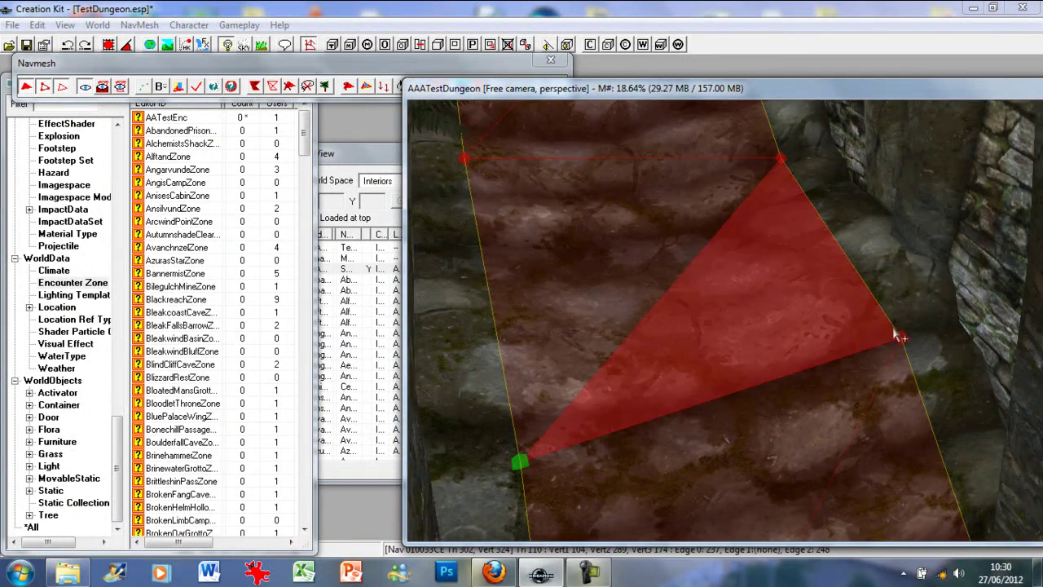
# Step: Finalize the current cell's navmeshes with the corrected stair vertices
pyautogui.scroll(-2, 823, 350)
pyautogui.moveTo(822, 348); pyautogui.dragTo(896, 395, button='middle')
pyautogui.scroll(-3, 777, 361)
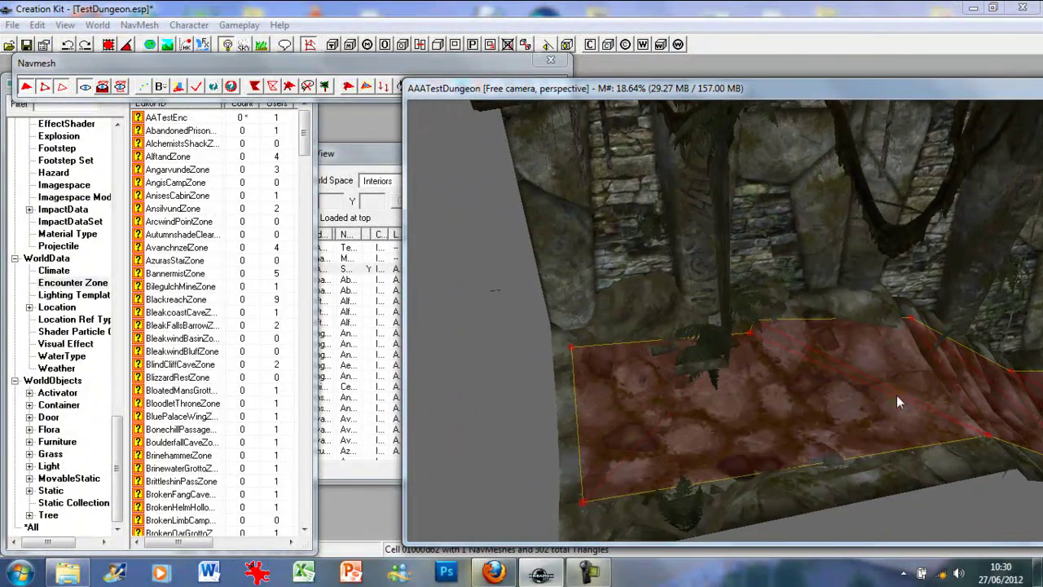
pyautogui.click(196, 85)
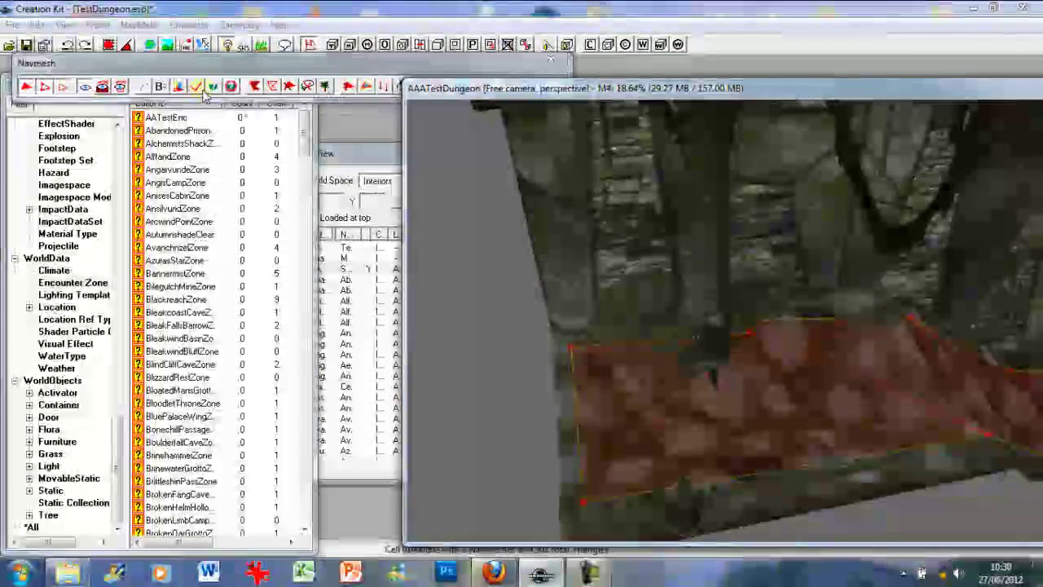
# Step: Start the navmesh pathing test and choose NordMalePreset10 as the test actor using the filter "nordmalepreset"
pyautogui.click(145, 86)
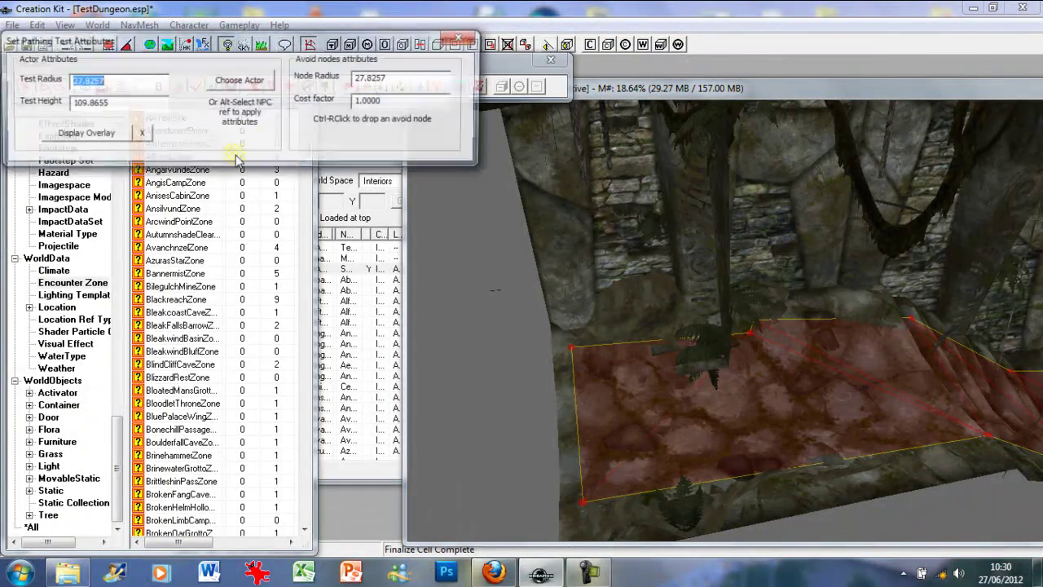
pyautogui.click(245, 81)
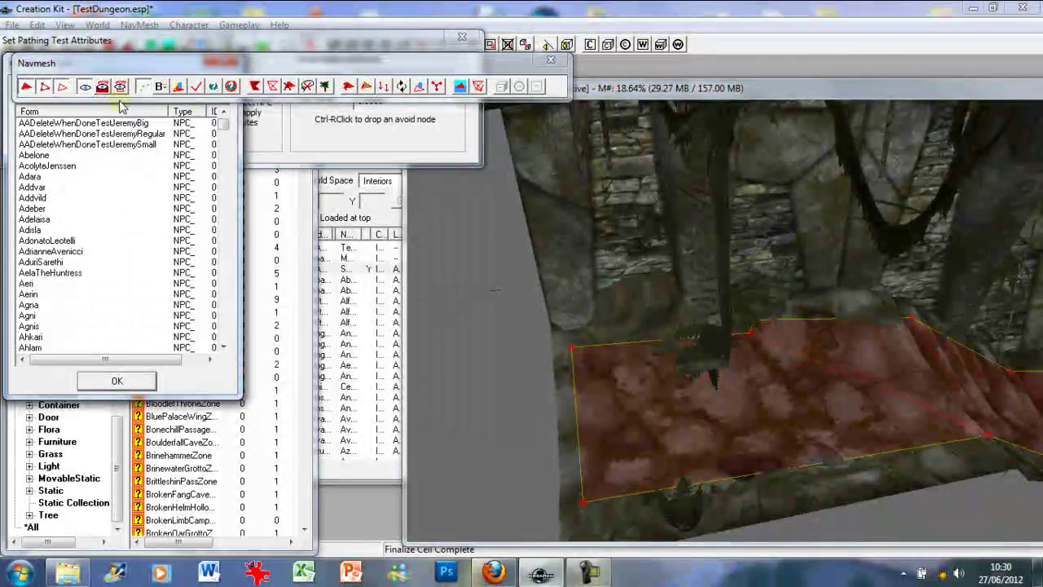
pyautogui.click(219, 198)
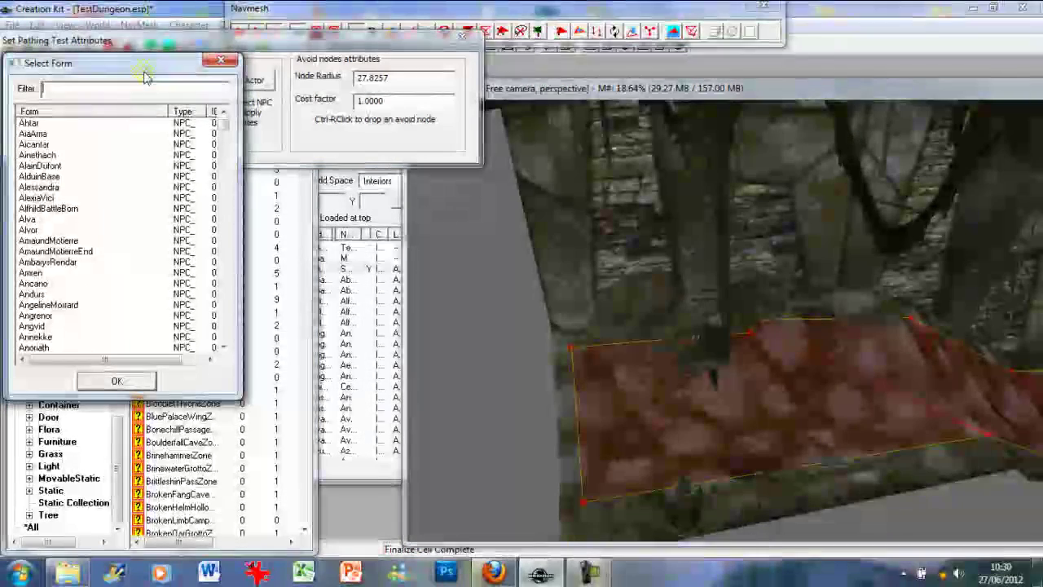
pyautogui.write('no4rd')
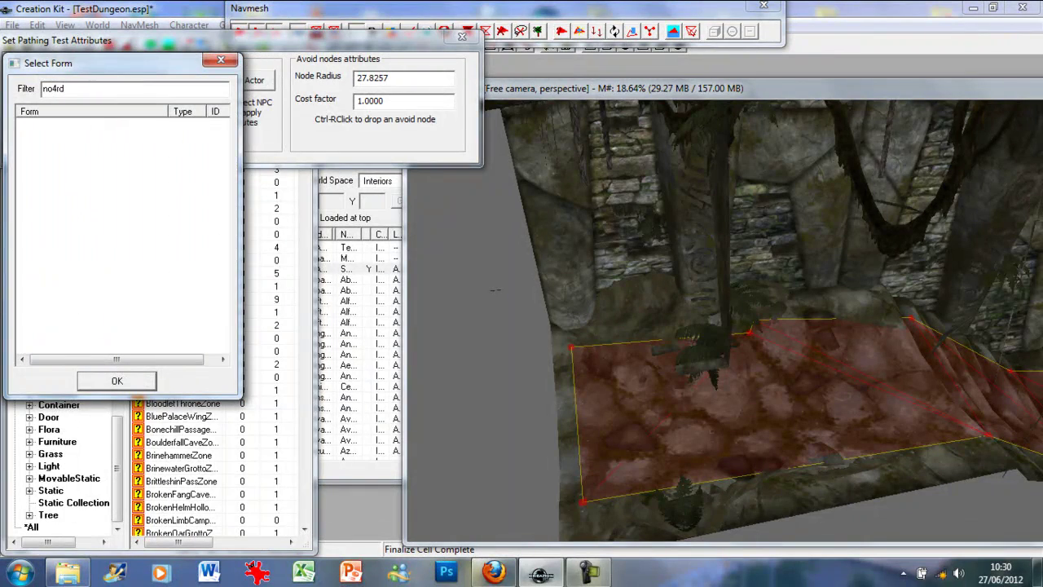
pyautogui.press('BackSpace')
pyautogui.press('BackSpace')
pyautogui.write('rdmale')
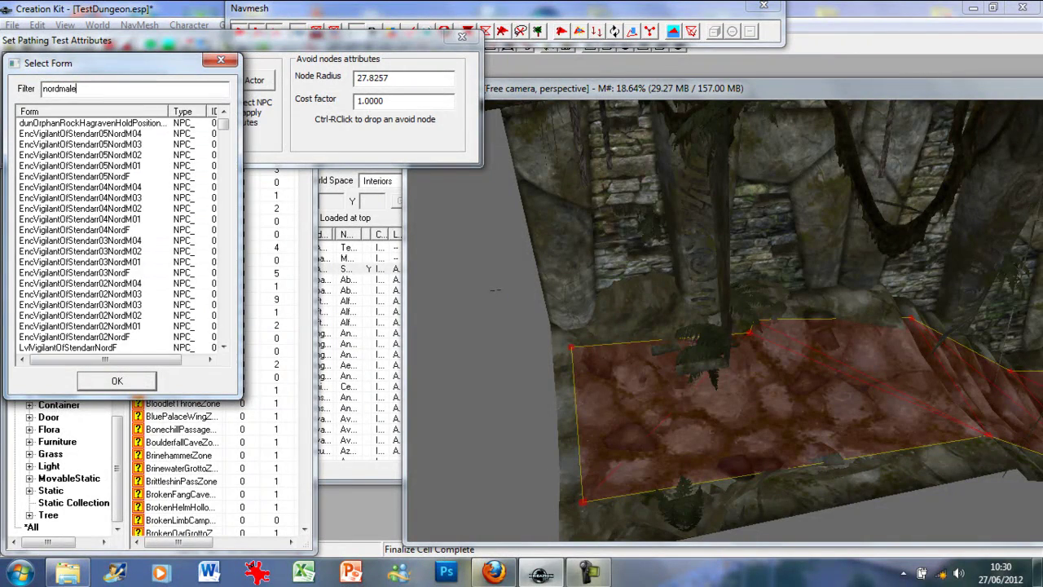
pyautogui.write('preset')
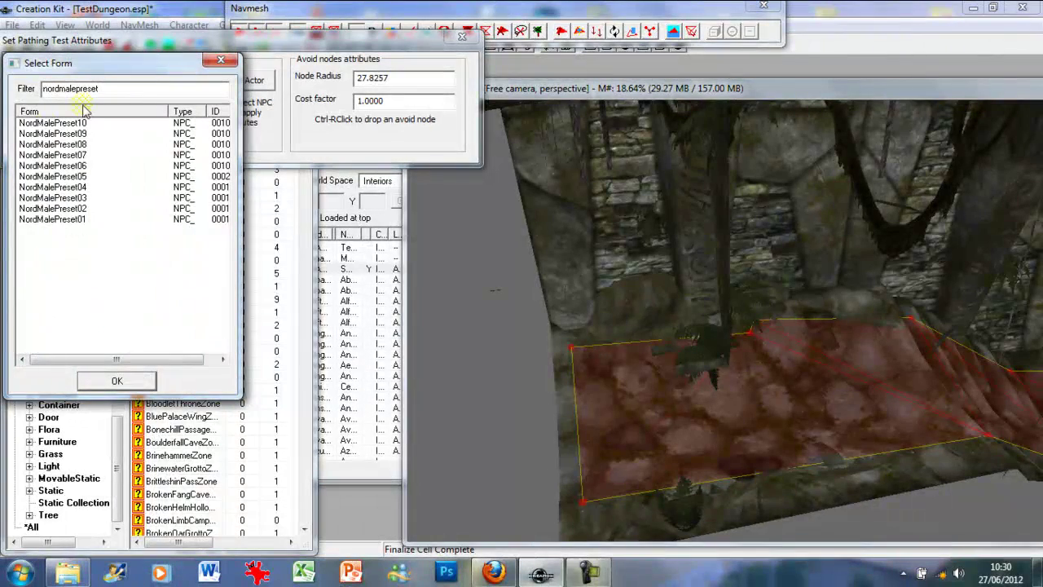
pyautogui.click(47, 124)
pyautogui.click(117, 381)
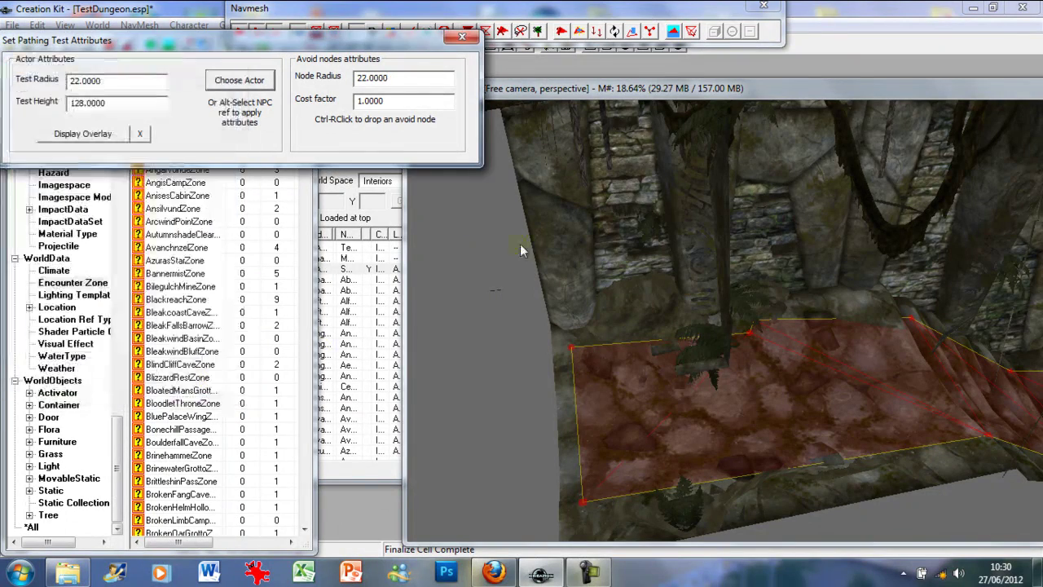
# Step: Place pathing test points on the landing and on the navmesh beyond the first steps
pyautogui.click(652, 82)
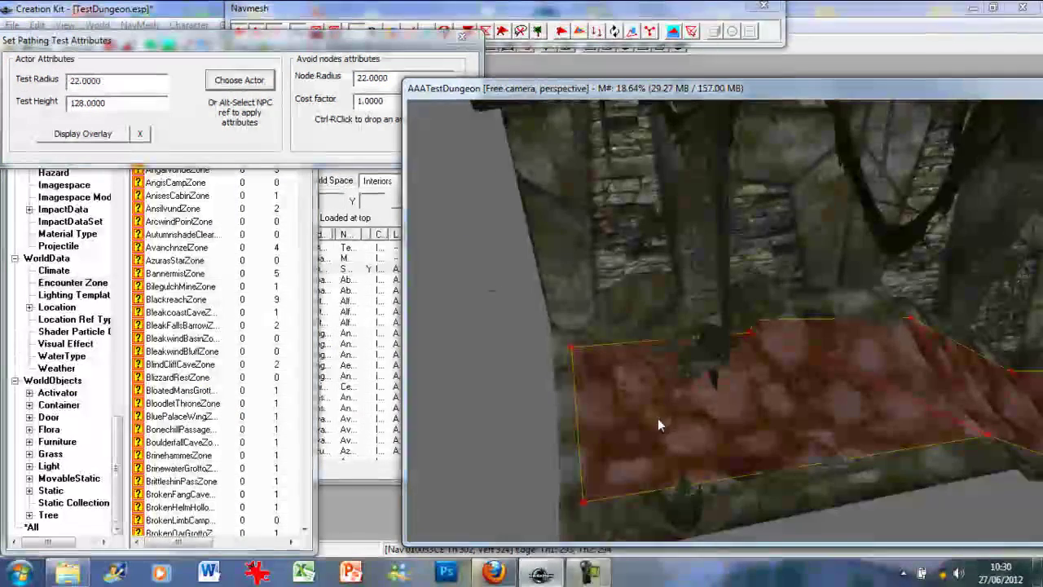
pyautogui.moveTo(913, 408)
pyautogui.mouseDown(button='middle')
pyautogui.moveTo(892, 399)
pyautogui.moveTo(915, 417)
pyautogui.mouseUp(button='middle')
pyautogui.click(921, 411)
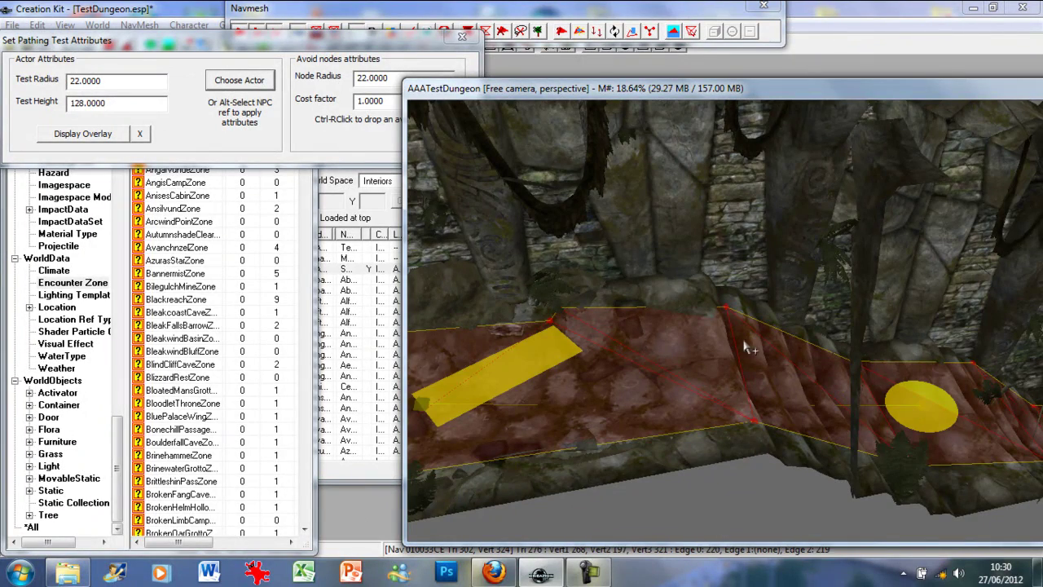
# Step: Examine the test path from the landing across the steps and end the pathing test
pyautogui.keyDown('shift'); pyautogui.moveTo(745, 345); pyautogui.dragTo(726, 348, button='middle'); pyautogui.keyUp('shift')
pyautogui.scroll(3, 727, 349)
pyautogui.scroll(4, 728, 351)
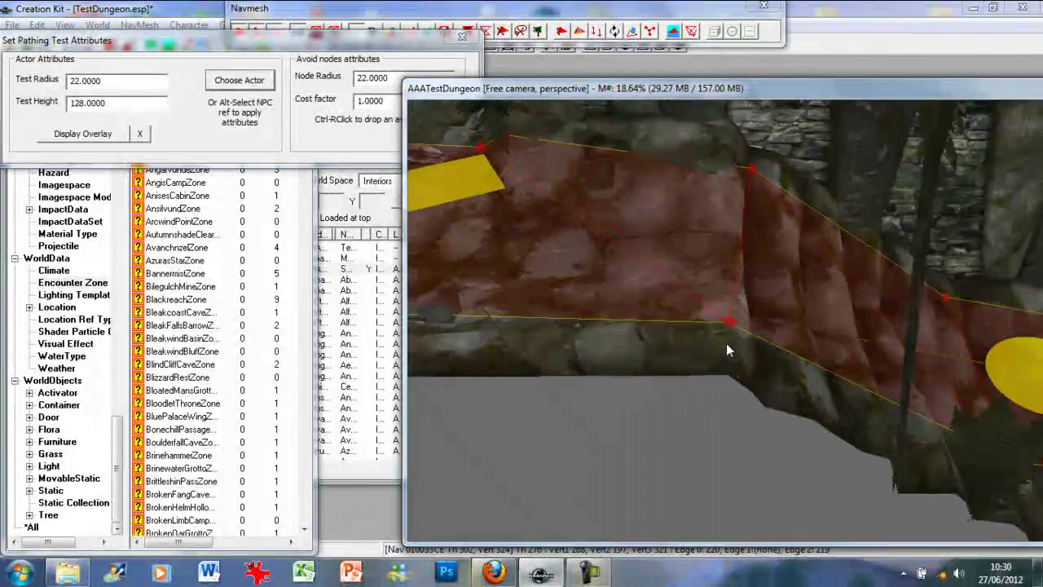
pyautogui.scroll(-3, 731, 353)
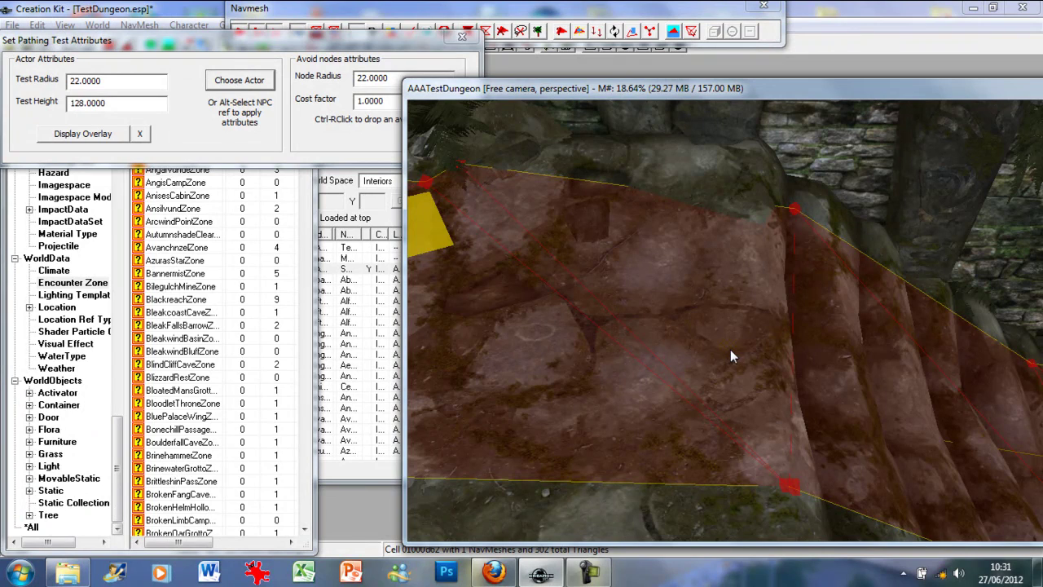
pyautogui.click(462, 36)
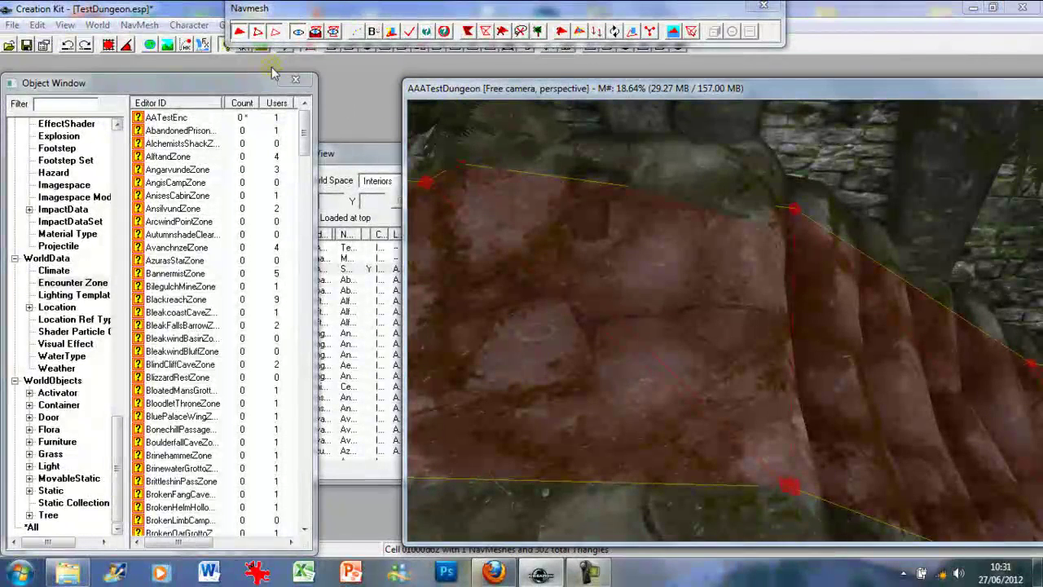
# Step: Move the landing's navmesh corner vertex beside the fern slightly inward, away from the rocks above the steps
pyautogui.moveTo(521, 158); pyautogui.dragTo(517, 157, button='middle')
pyautogui.click(458, 185)
pyautogui.click(461, 177)
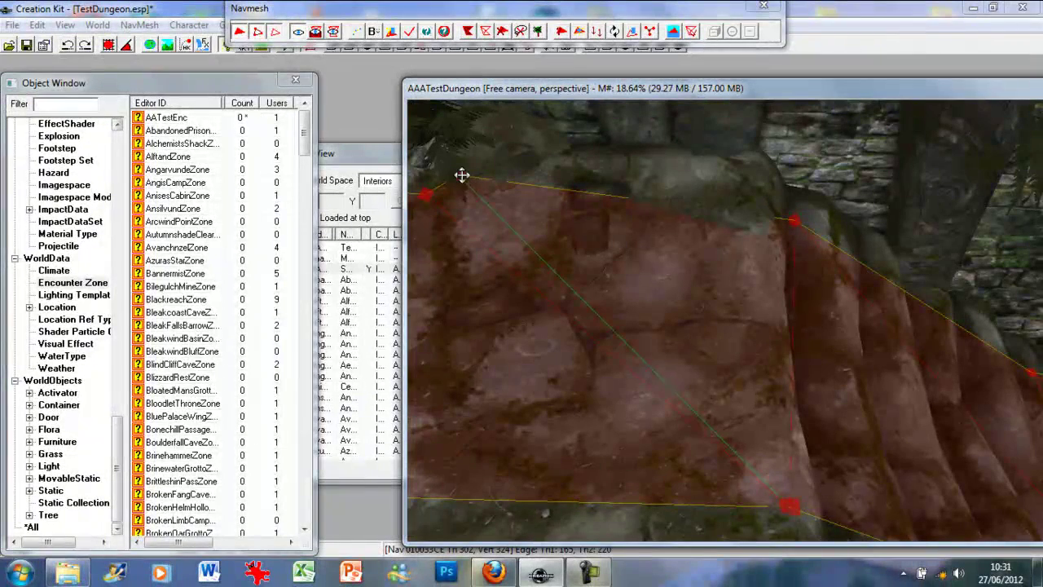
pyautogui.click(425, 195)
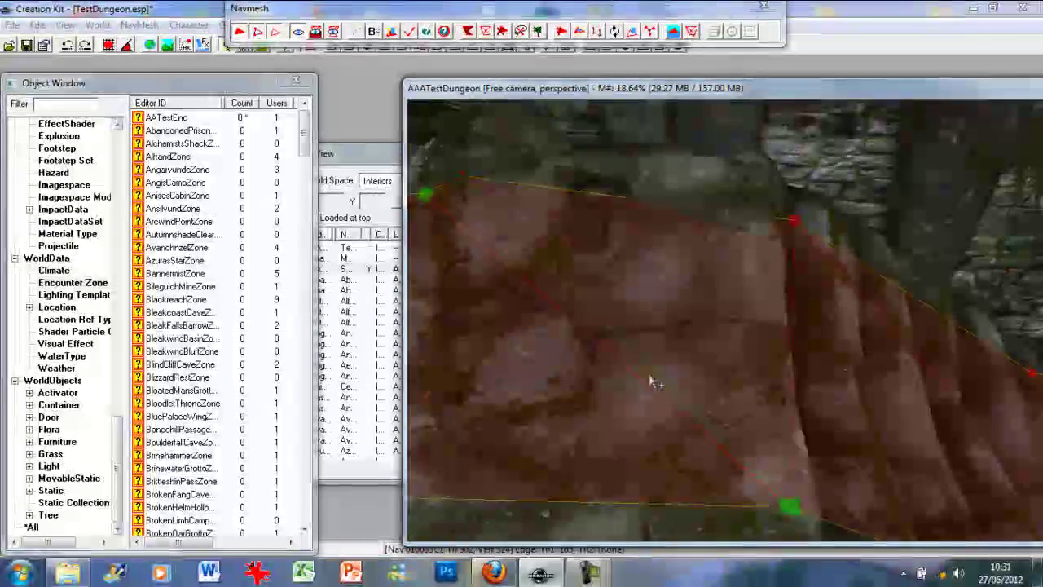
pyautogui.scroll(3, 647, 355)
pyautogui.moveTo(643, 355); pyautogui.dragTo(654, 355, button='middle')
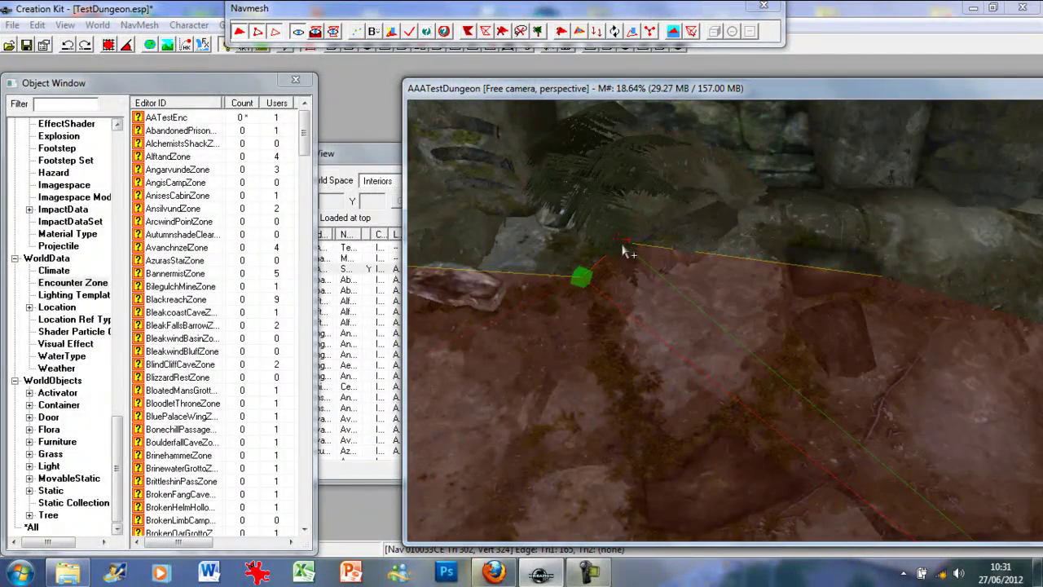
pyautogui.moveTo(616, 244)
pyautogui.keyDown('shift'); pyautogui.mouseDown(button='middle')
pyautogui.moveTo(572, 245)
pyautogui.moveTo(603, 245)
pyautogui.mouseUp(button='middle'); pyautogui.keyUp('shift')
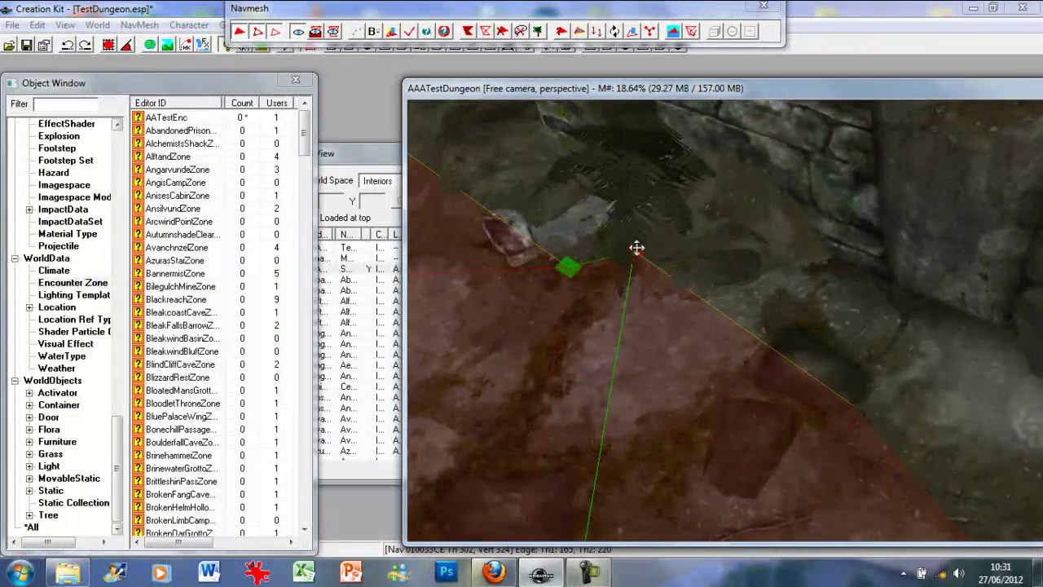
pyautogui.scroll(3, 634, 254)
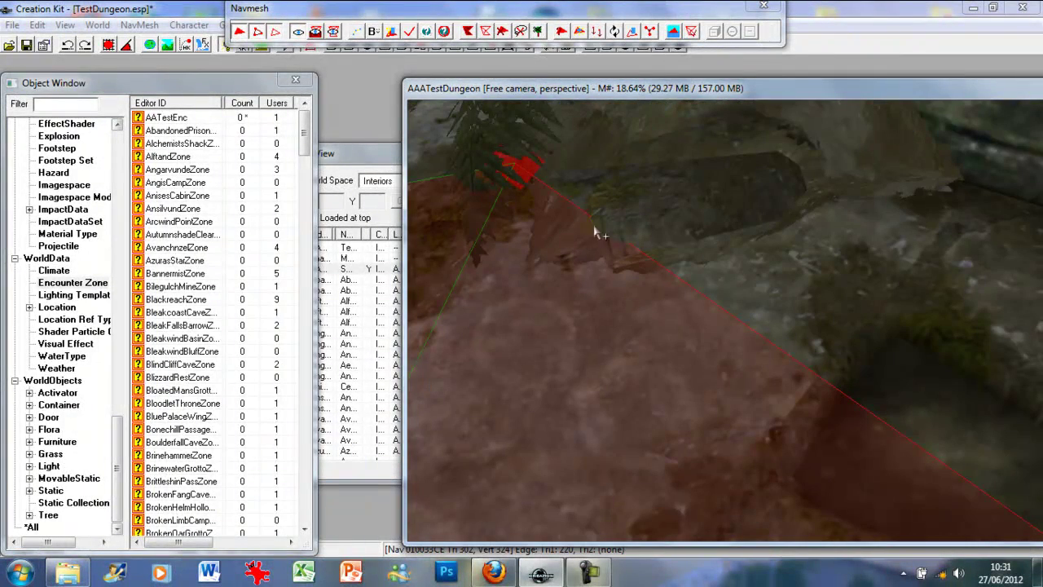
pyautogui.click(535, 166)
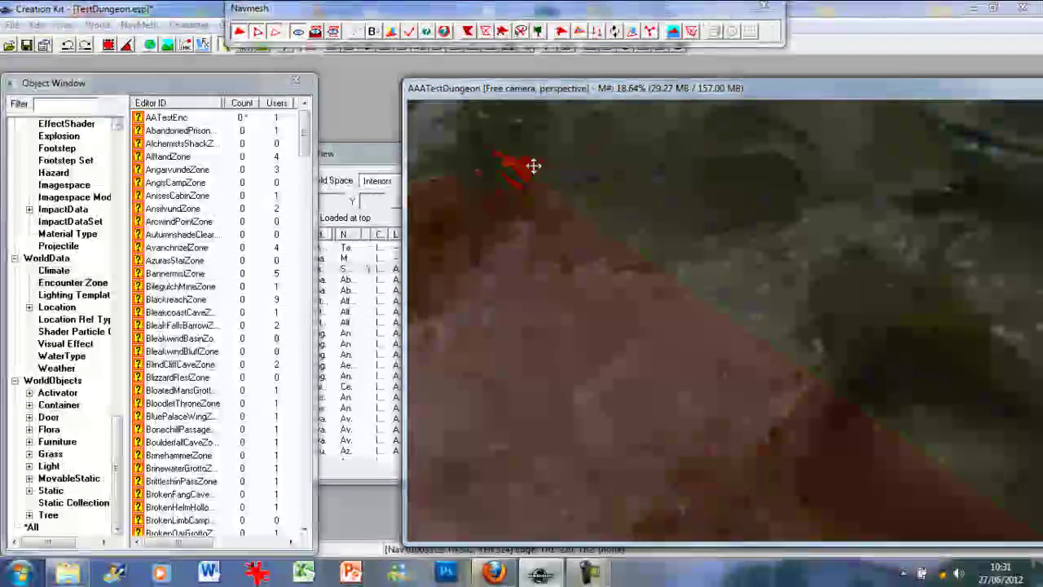
pyautogui.keyDown('shift'); pyautogui.moveTo(533, 167); pyautogui.dragTo(538, 196, button='middle'); pyautogui.keyUp('shift')
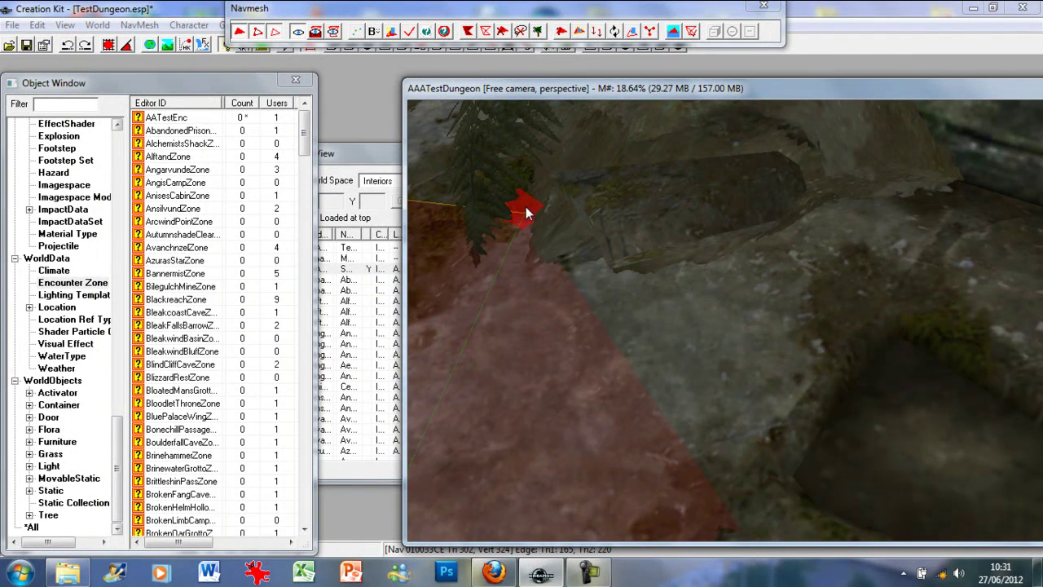
pyautogui.click(525, 209)
pyautogui.moveTo(524, 209); pyautogui.dragTo(535, 209, button='middle')
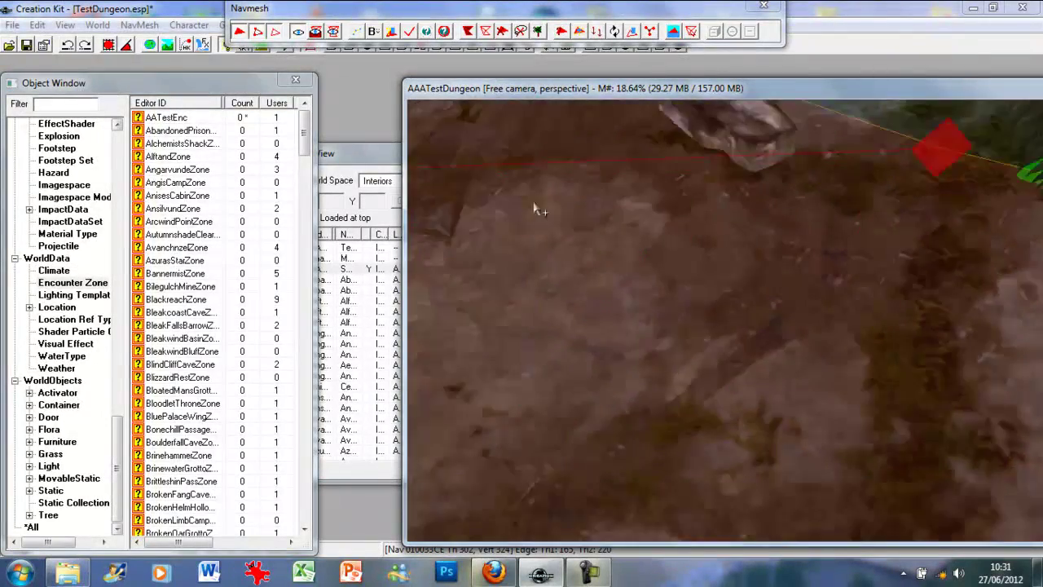
# Step: Select the facing navmesh vertices on the landing's inner and outer edges and switch to vertex selection mode
pyautogui.scroll(-5, 537, 210)
pyautogui.moveTo(752, 242); pyautogui.dragTo(745, 226, button='middle')
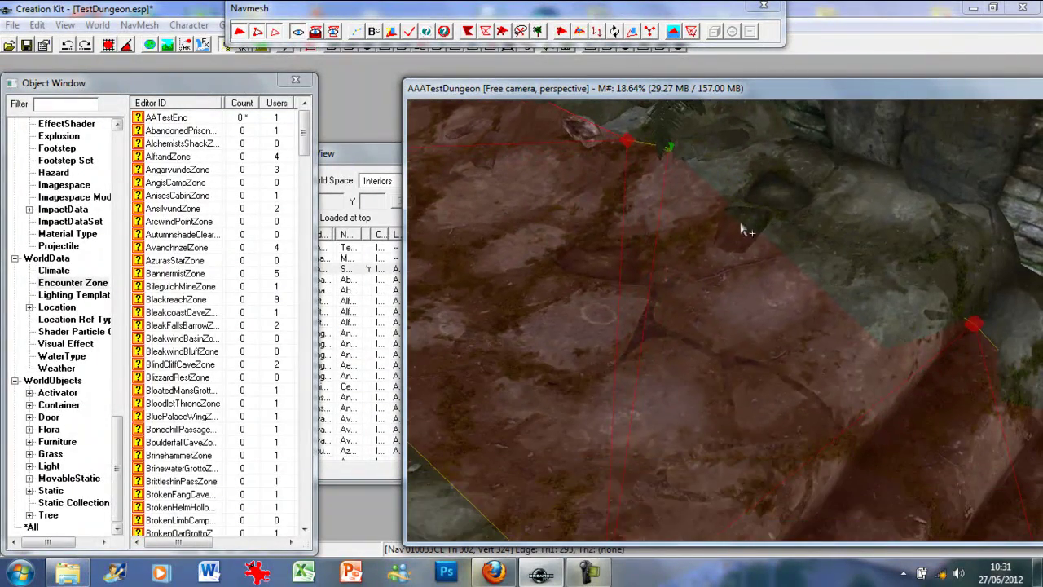
pyautogui.click(629, 140)
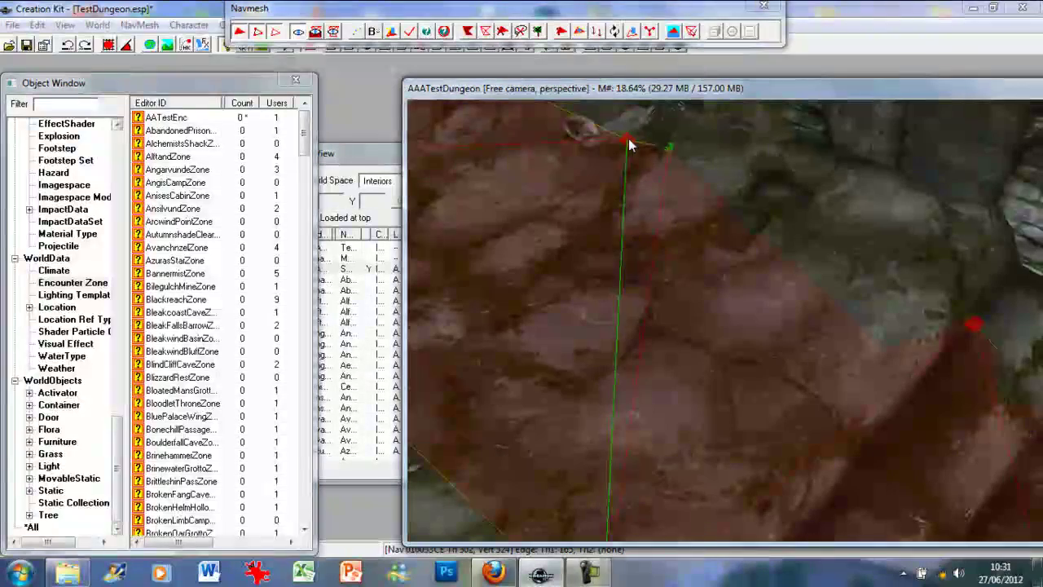
pyautogui.press('d')
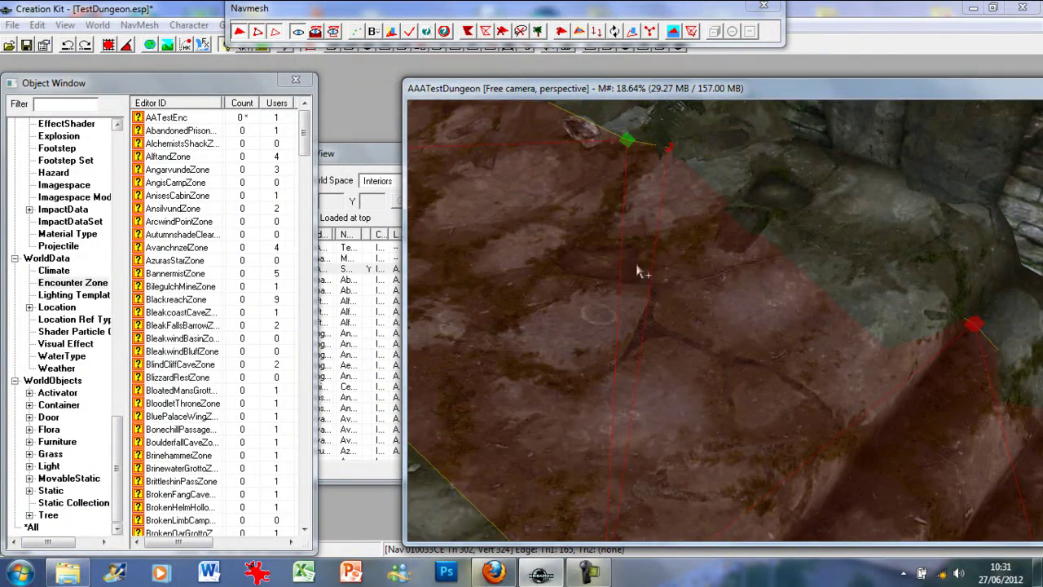
pyautogui.scroll(-3, 624, 301)
pyautogui.click(624, 301)
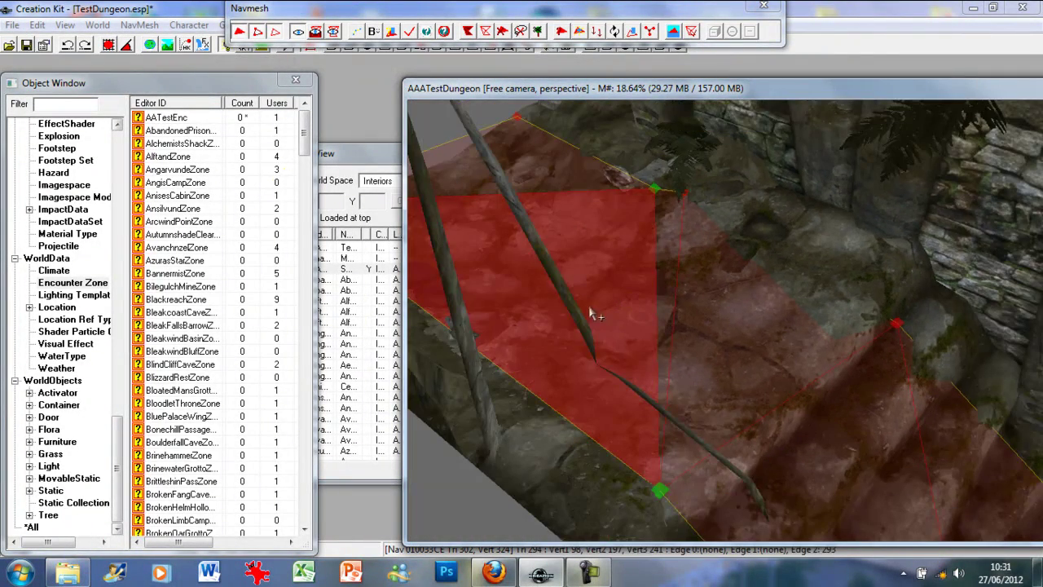
pyautogui.click(239, 32)
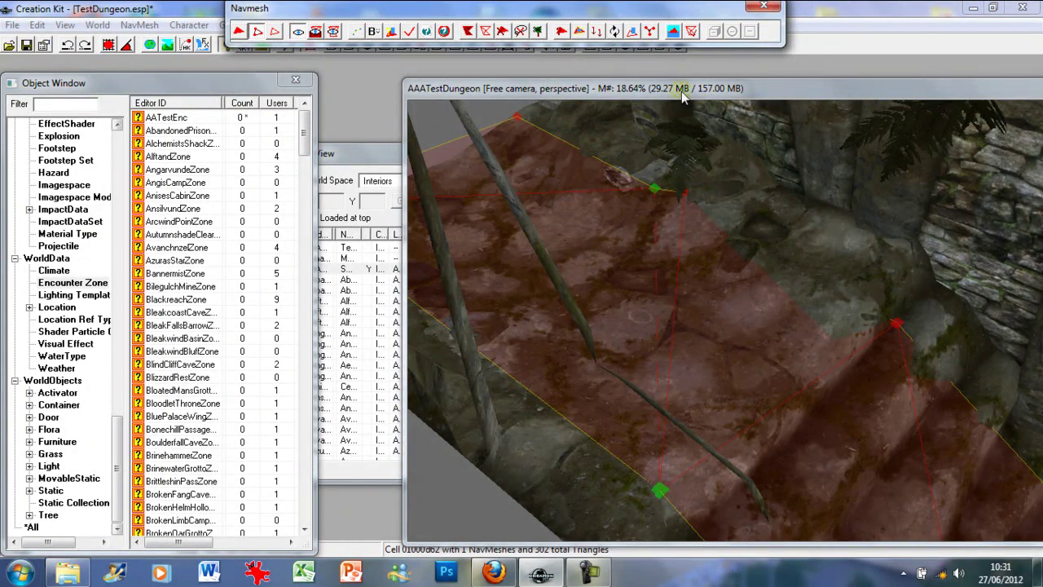
# Step: Remove the surplus corner vertex under the fern together with its adjoining landing triangles
pyautogui.scroll(10, 692, 167)
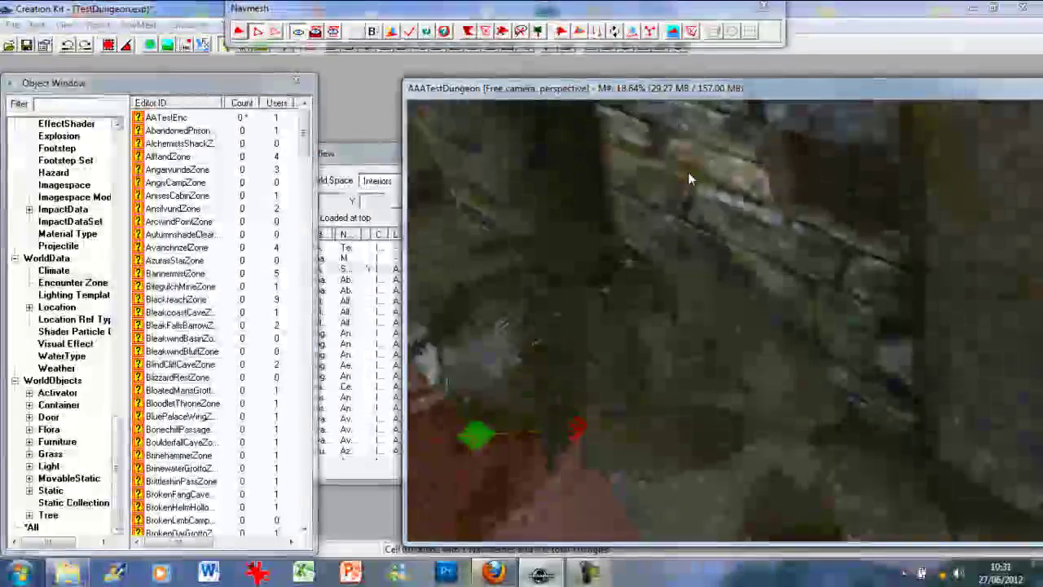
pyautogui.scroll(-5, 688, 172)
pyautogui.scroll(8, 695, 166)
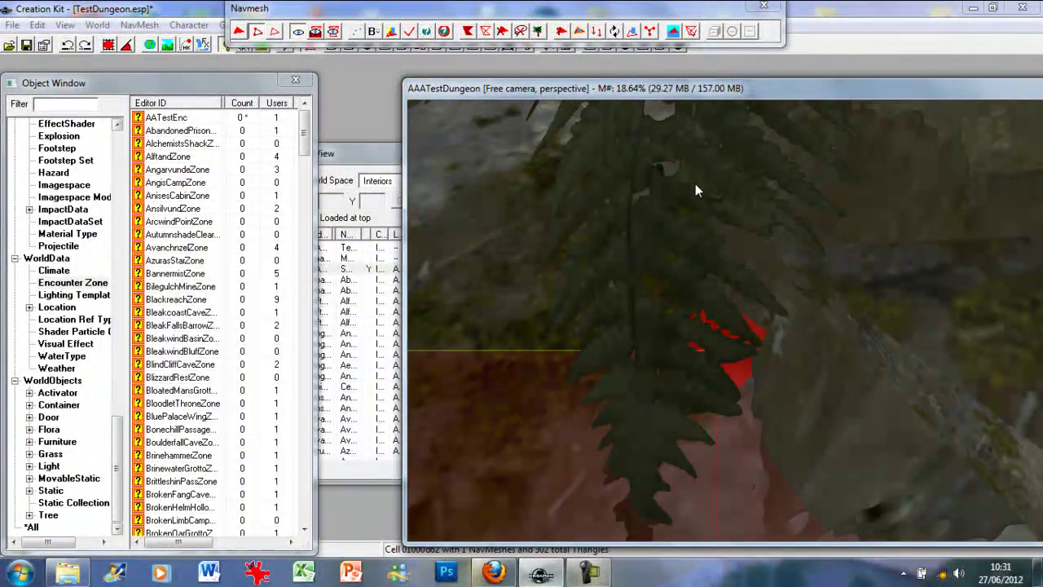
pyautogui.click(738, 377)
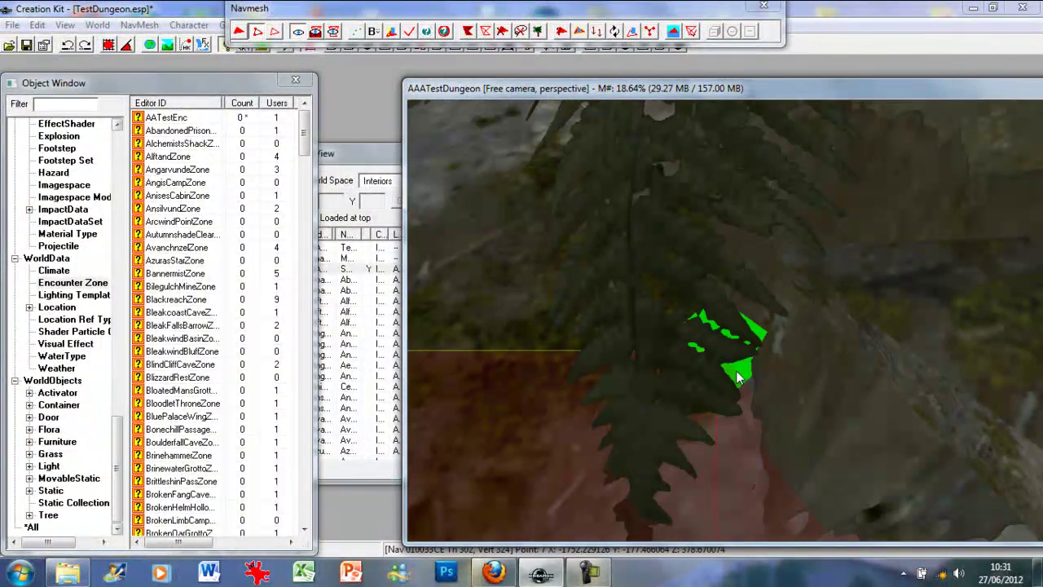
pyautogui.scroll(-5, 735, 372)
pyautogui.scroll(-3, 735, 379)
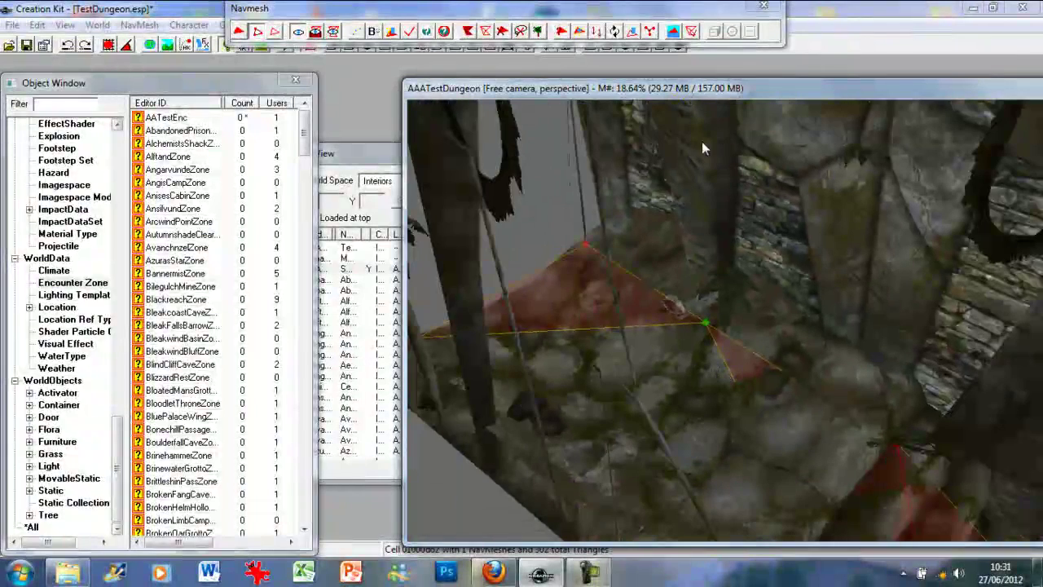
# Step: Refill the landing by creating navmesh triangles between its far corner, the vertex near the fern and the outer vertex on the steps
pyautogui.keyDown('shift'); pyautogui.moveTo(704, 216); pyautogui.dragTo(621, 239, button='middle'); pyautogui.keyUp('shift')
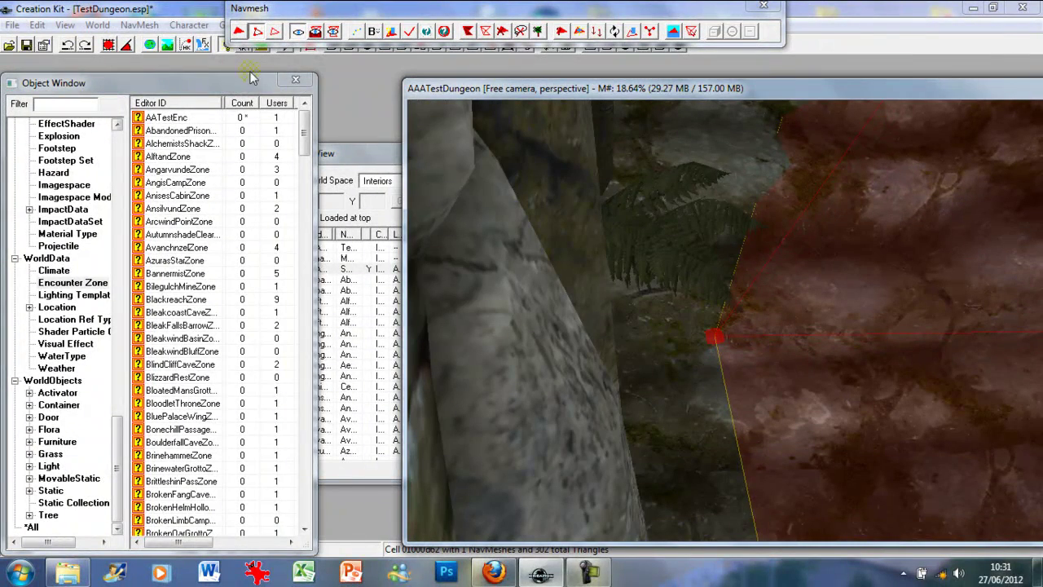
pyautogui.click(715, 336)
pyautogui.moveTo(765, 148); pyautogui.dragTo(761, 199, button='middle')
pyautogui.moveTo(783, 282); pyautogui.dragTo(796, 302, button='middle')
pyautogui.keyDown('ctrl'); pyautogui.click(559, 181); pyautogui.keyUp('ctrl')
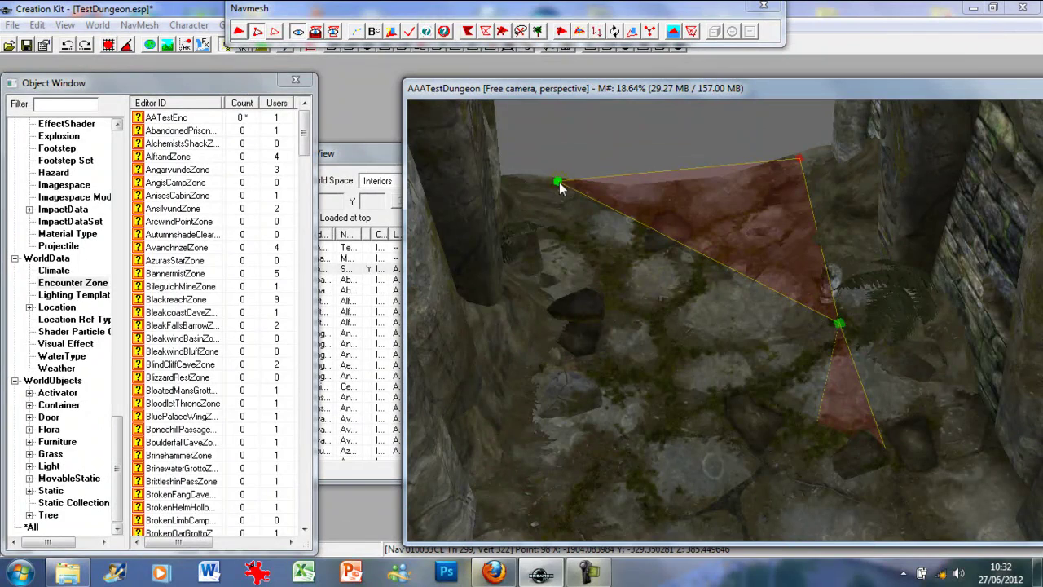
pyautogui.hotkey('ctrl', 'a')
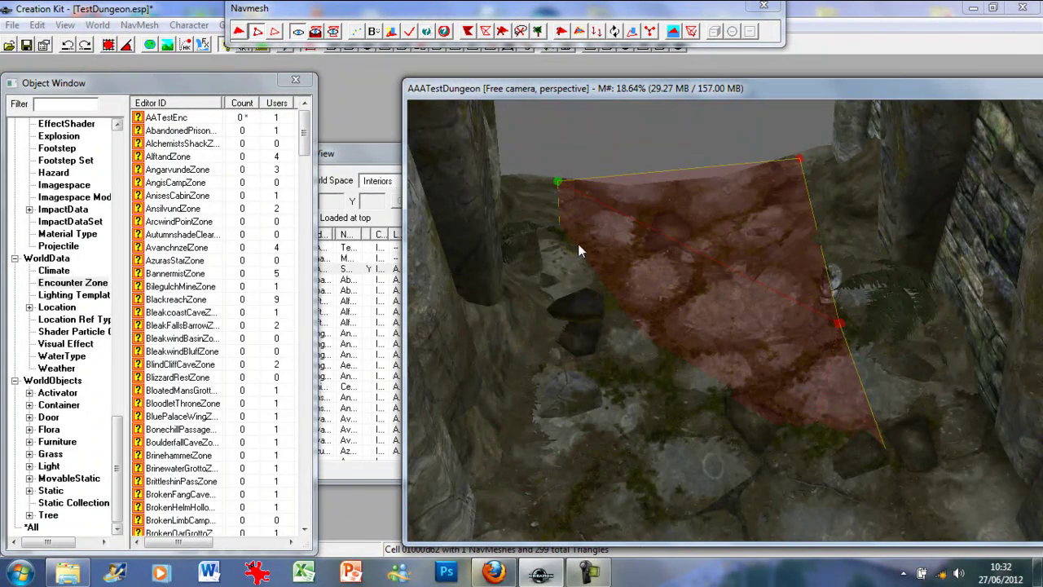
pyautogui.moveTo(578, 244); pyautogui.dragTo(780, 165, button='middle')
pyautogui.moveTo(672, 182); pyautogui.dragTo(666, 221, button='middle')
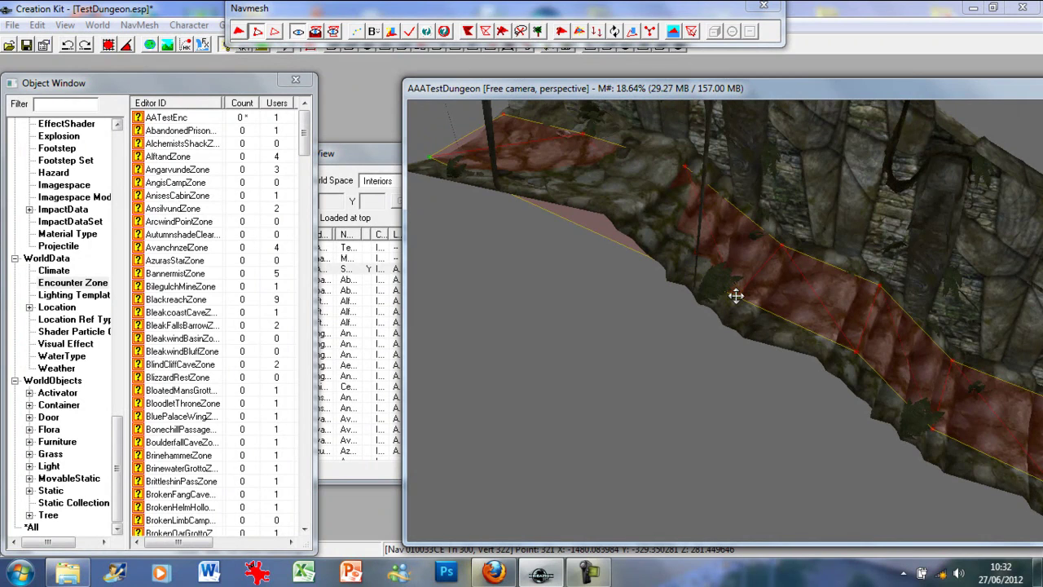
# Step: Try raising the two outer-edge vertices of the rebuilt landing, and lower each of them again
pyautogui.moveTo(734, 296); pyautogui.dragTo(729, 278)
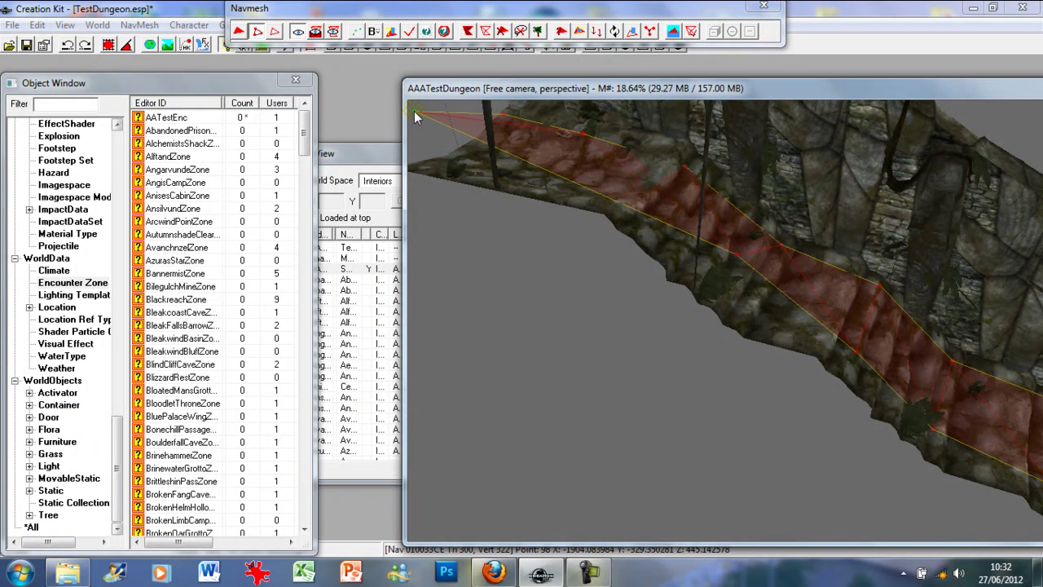
pyautogui.moveTo(414, 112); pyautogui.dragTo(422, 125)
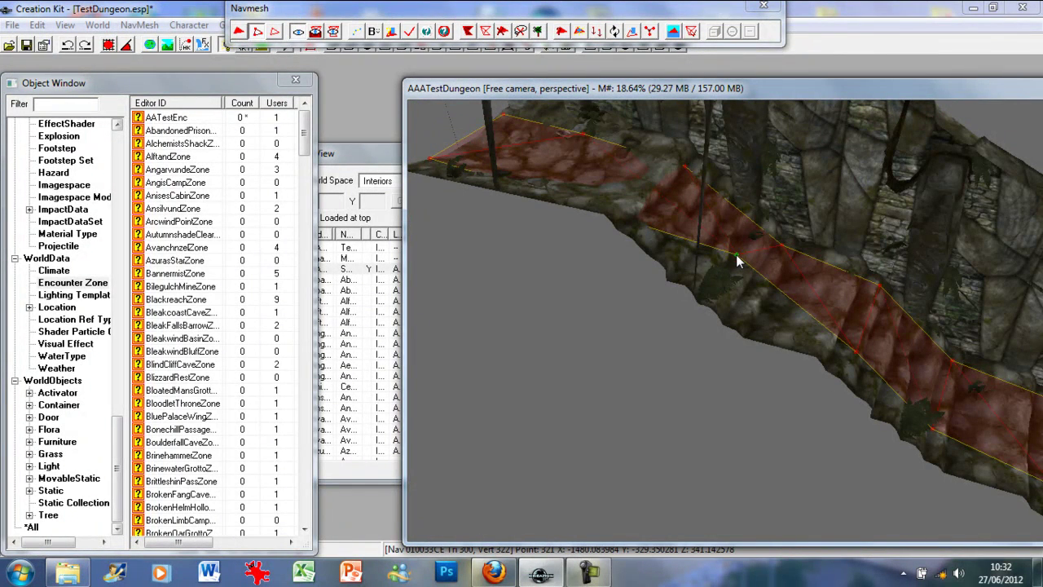
pyautogui.moveTo(737, 261); pyautogui.dragTo(734, 272)
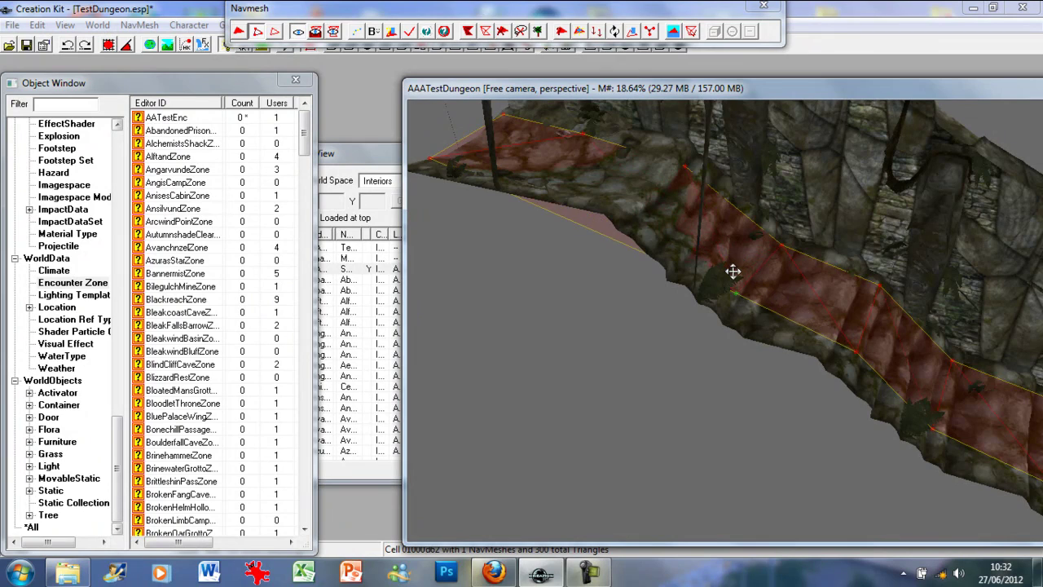
# Step: Restart the navmesh pathing test with NordMalePreset10 as the test actor, filtering the form list by "nordmalepreset"
pyautogui.keyDown('shift'); pyautogui.moveTo(733, 272); pyautogui.dragTo(786, 295, button='middle'); pyautogui.keyUp('shift')
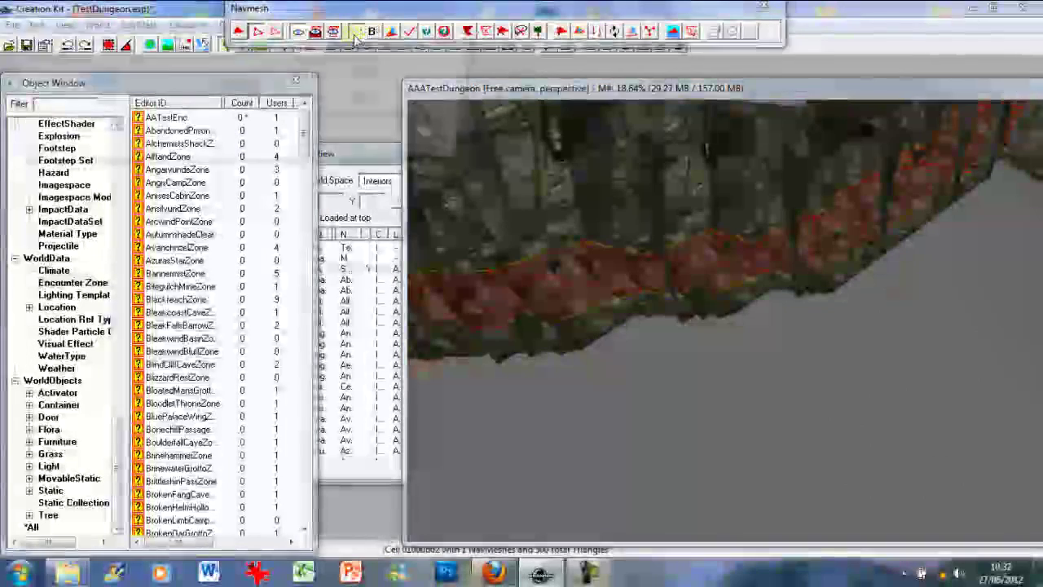
pyautogui.click(357, 32)
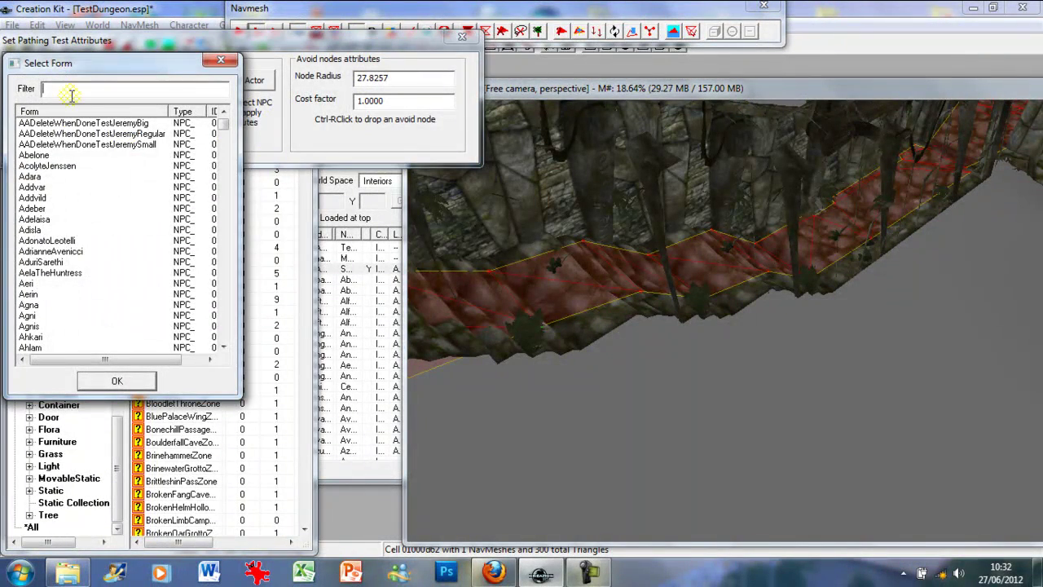
pyautogui.write('nordpreset')
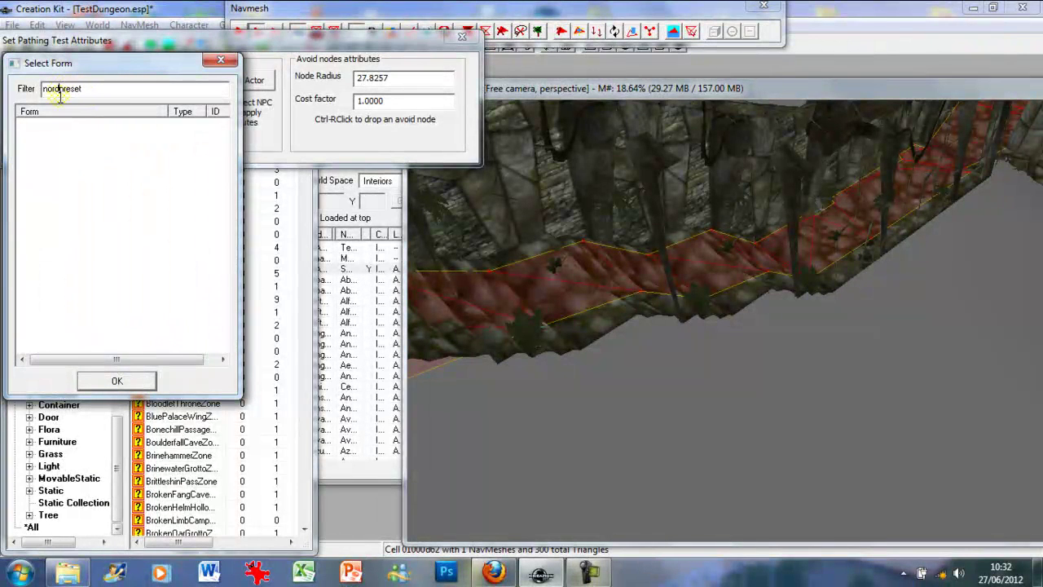
pyautogui.click(59, 90)
pyautogui.write('male')
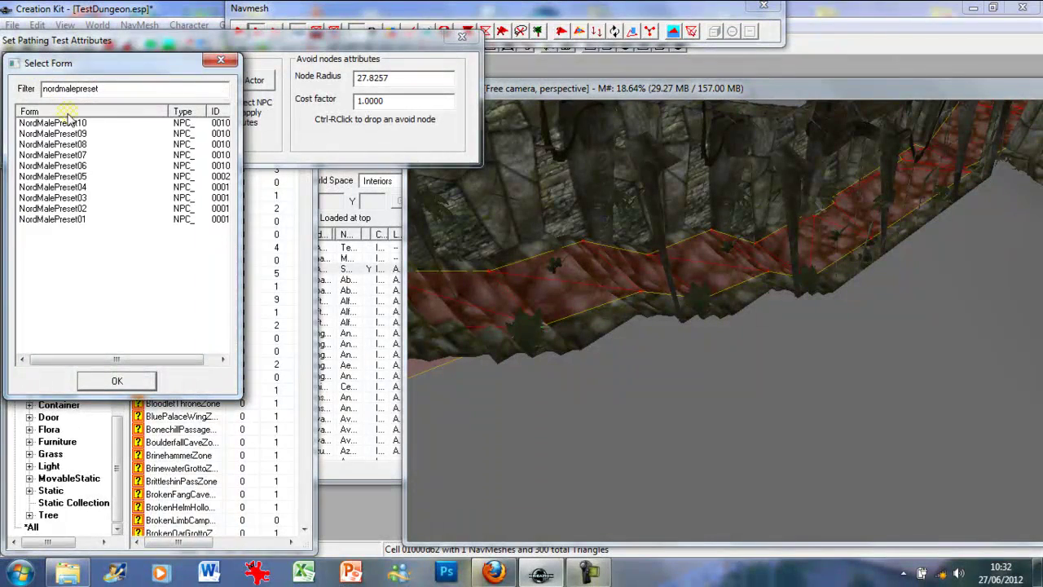
pyautogui.click(76, 122)
pyautogui.click(116, 380)
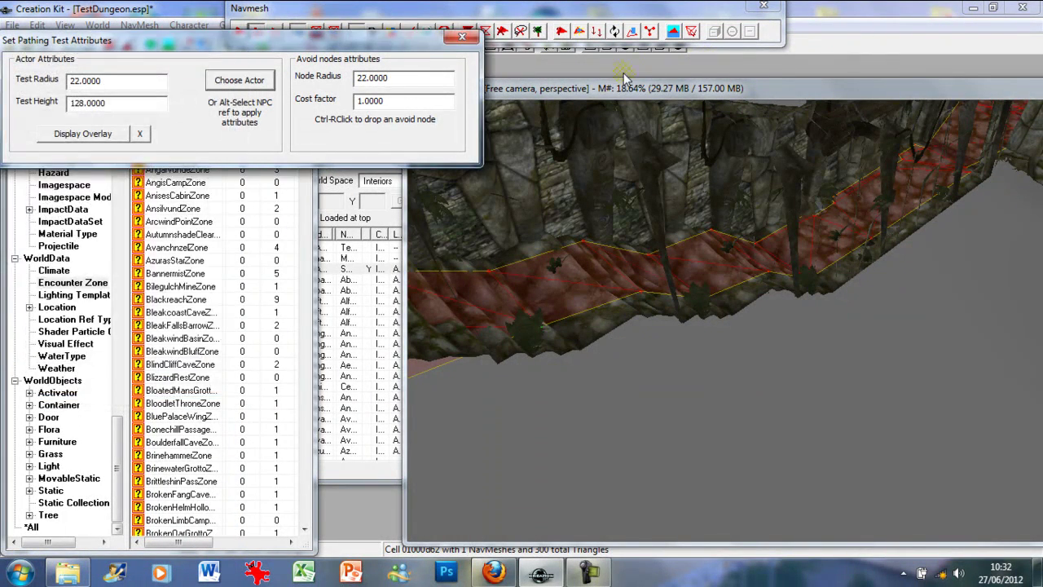
# Step: Place pathing test points along the stair corridor and at the cave entrance to test routes over the repaired steps
pyautogui.moveTo(802, 265); pyautogui.dragTo(771, 313, button='middle')
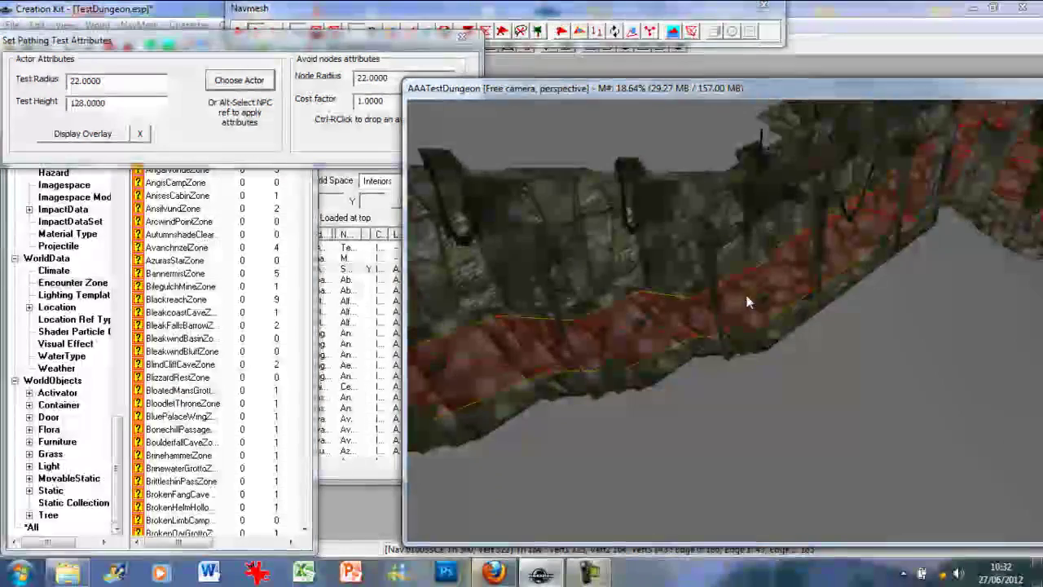
pyautogui.moveTo(823, 269); pyautogui.dragTo(737, 370, button='middle')
pyautogui.rightClick(847, 277)
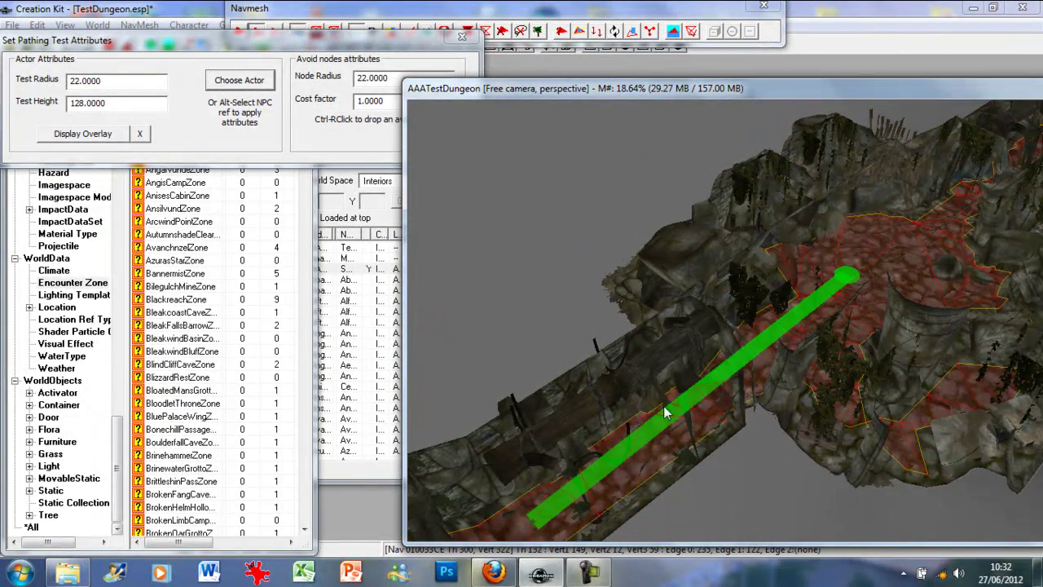
pyautogui.moveTo(666, 412); pyautogui.dragTo(699, 382, button='middle')
pyautogui.keyDown('ctrl'); pyautogui.rightClick(707, 412); pyautogui.keyUp('ctrl')
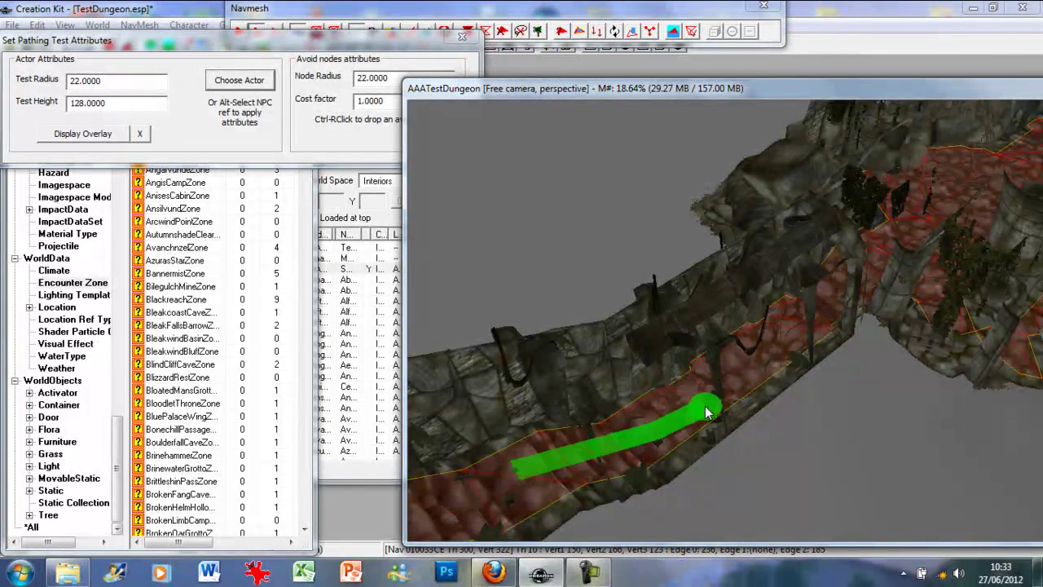
pyautogui.keyDown('shift'); pyautogui.moveTo(583, 453); pyautogui.dragTo(493, 436, button='middle'); pyautogui.keyUp('shift')
pyautogui.keyDown('ctrl'); pyautogui.rightClick(852, 308); pyautogui.keyUp('ctrl')
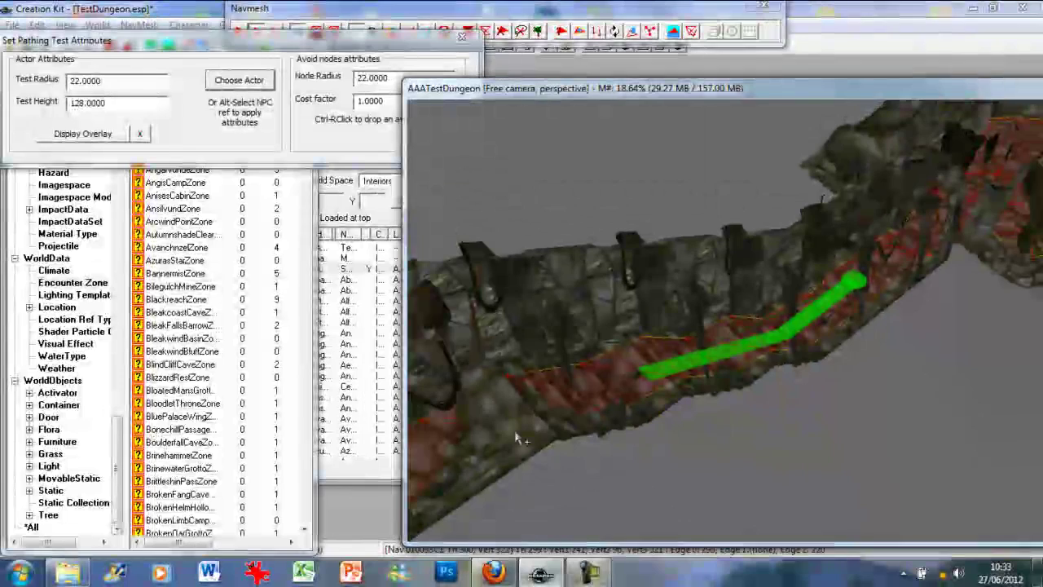
pyautogui.keyDown('ctrl'); pyautogui.rightClick(615, 398); pyautogui.keyUp('ctrl')
# Step: Place a pathing test point in the fire-lit room and examine the full route from the corridor
pyautogui.moveTo(615, 397)
pyautogui.keyDown('shift'); pyautogui.mouseDown(button='middle')
pyautogui.moveTo(521, 448)
pyautogui.moveTo(619, 389)
pyautogui.moveTo(532, 438)
pyautogui.moveTo(772, 369)
pyautogui.moveTo(822, 328)
pyautogui.moveTo(888, 343)
pyautogui.moveTo(677, 291)
pyautogui.moveTo(568, 306)
pyautogui.moveTo(557, 323)
pyautogui.moveTo(714, 339)
pyautogui.mouseUp(button='middle'); pyautogui.keyUp('shift')
pyautogui.scroll(8, 721, 343)
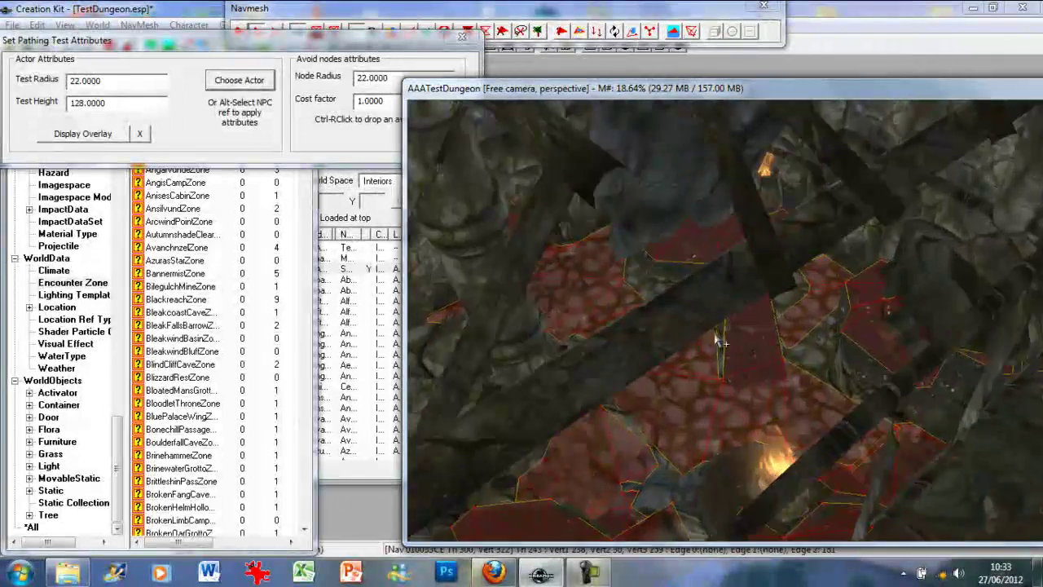
pyautogui.moveTo(714, 276); pyautogui.dragTo(715, 304, button='middle')
pyautogui.rightClick(724, 254)
pyautogui.moveTo(725, 261); pyautogui.dragTo(722, 307, button='middle')
pyautogui.scroll(-5, 712, 296)
pyautogui.scroll(-5, 722, 307)
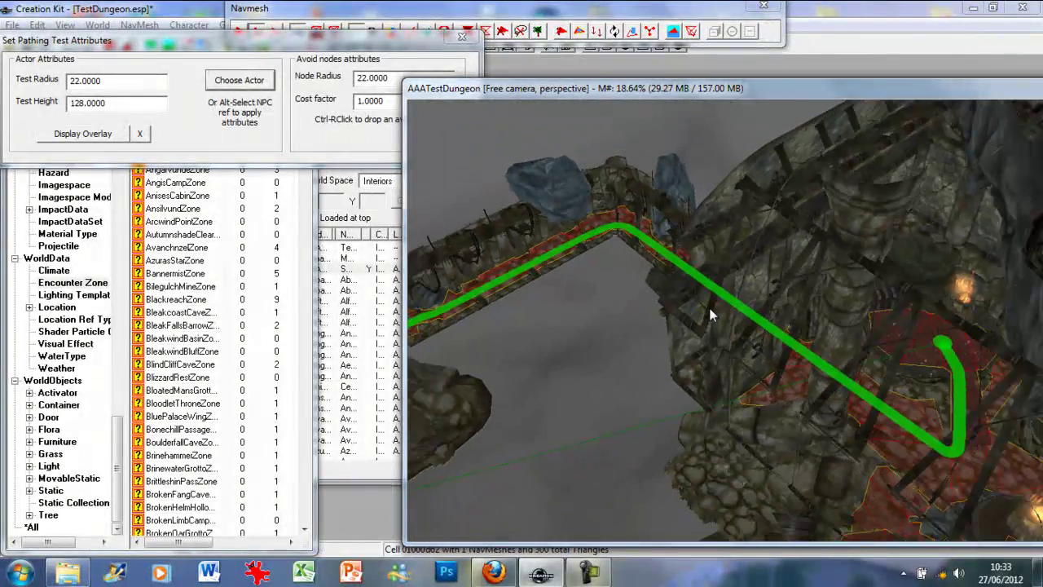
# Step: Examine the actor's tested path across the dungeon, from the cave corridors through the connecting passage to the large room
pyautogui.moveTo(529, 368); pyautogui.dragTo(875, 222, button='middle')
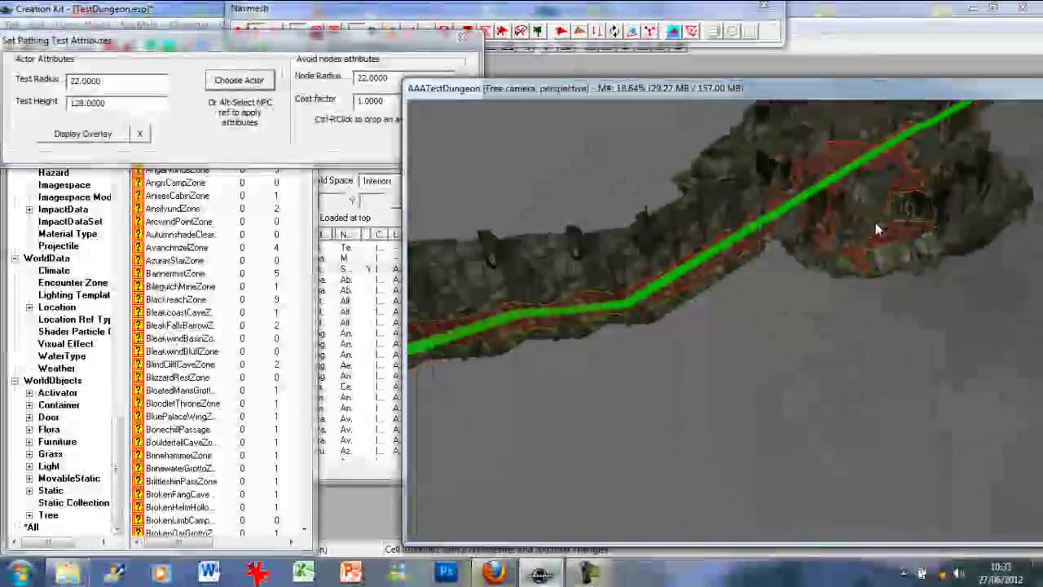
pyautogui.scroll(-3, 780, 287)
pyautogui.moveTo(838, 288); pyautogui.dragTo(704, 300, button='middle')
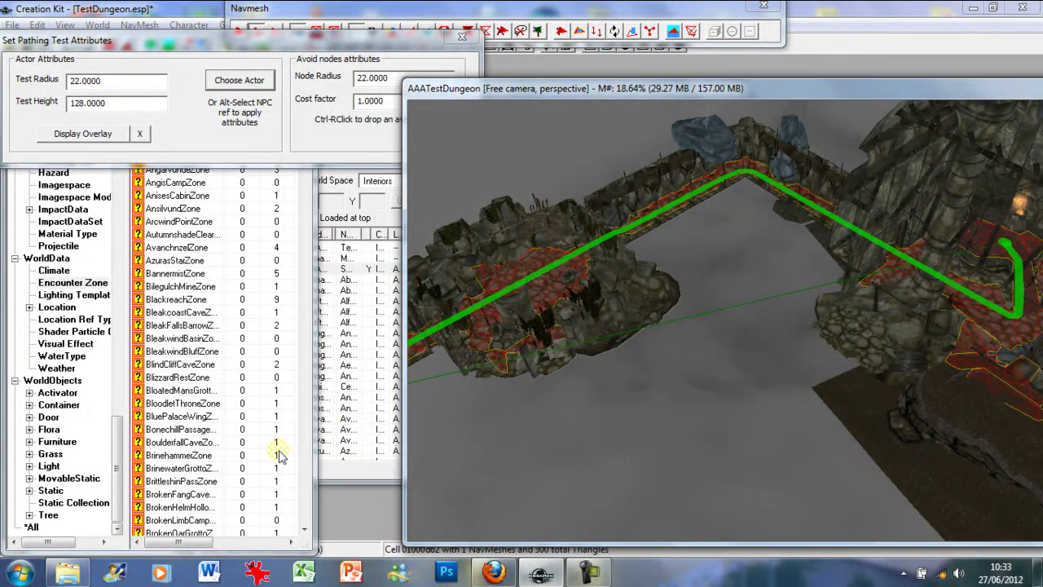
pyautogui.scroll(-2, 532, 377)
pyautogui.moveTo(537, 380)
pyautogui.mouseDown(button='middle')
pyautogui.moveTo(637, 334)
pyautogui.moveTo(684, 337)
pyautogui.moveTo(552, 379)
pyautogui.mouseUp(button='middle')
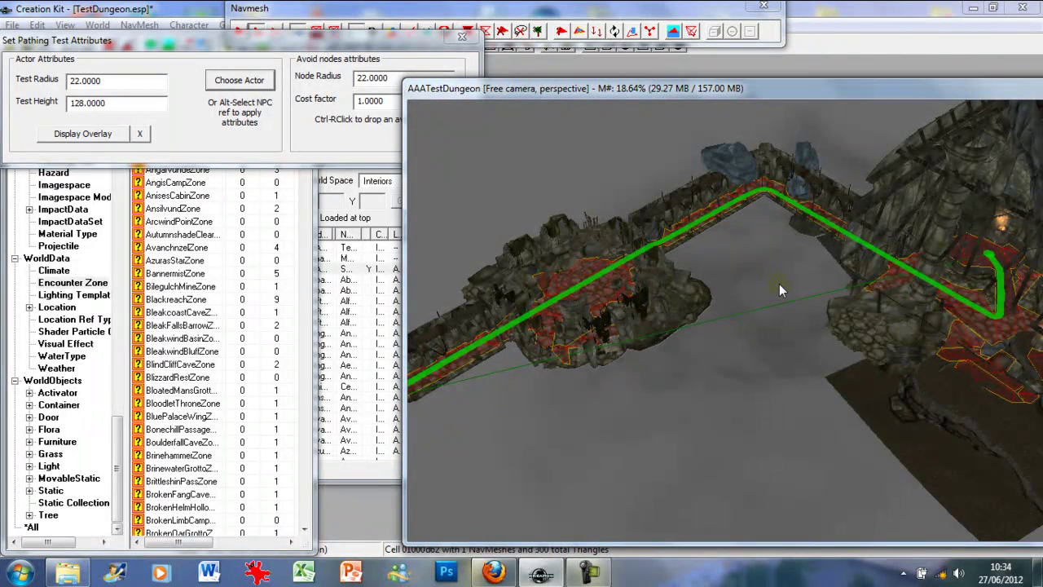
pyautogui.moveTo(749, 92); pyautogui.dragTo(672, 75)
pyautogui.moveTo(533, 323); pyautogui.dragTo(650, 297, button='middle')
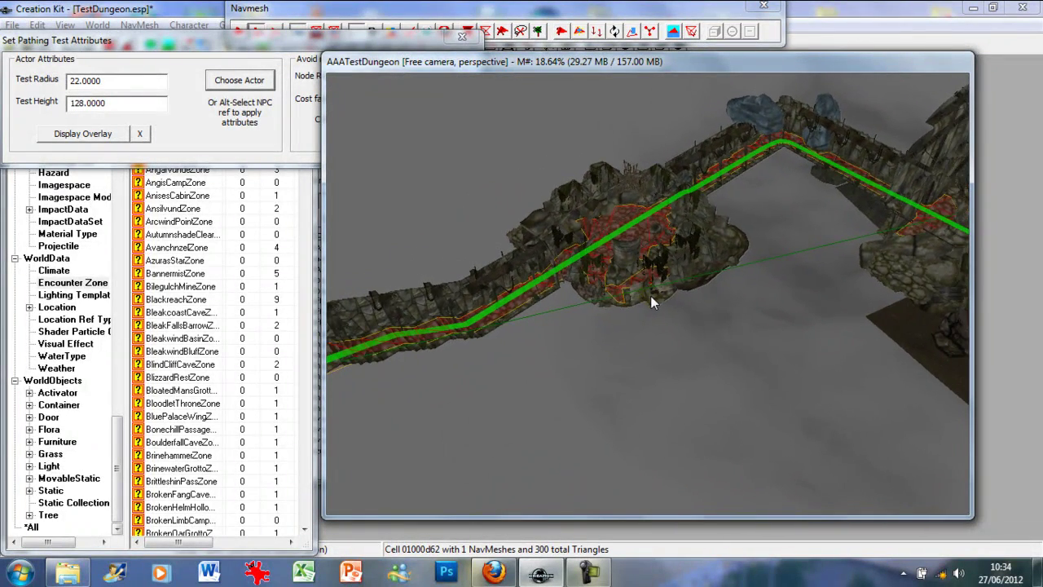
pyautogui.moveTo(879, 276); pyautogui.dragTo(658, 364, button='middle')
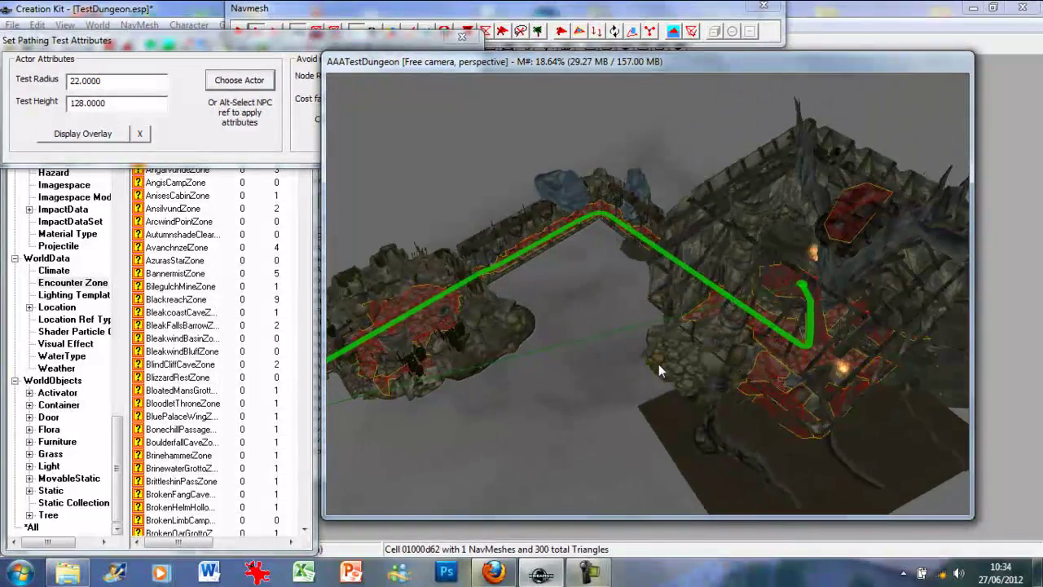
pyautogui.moveTo(422, 441); pyautogui.dragTo(710, 355, button='middle')
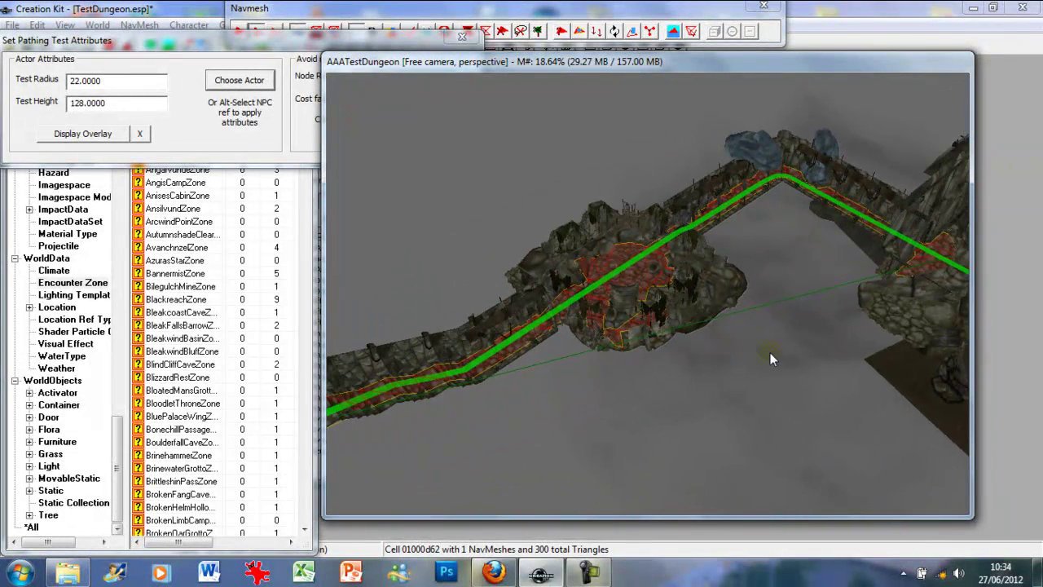
pyautogui.moveTo(770, 359); pyautogui.dragTo(692, 379, button='middle')
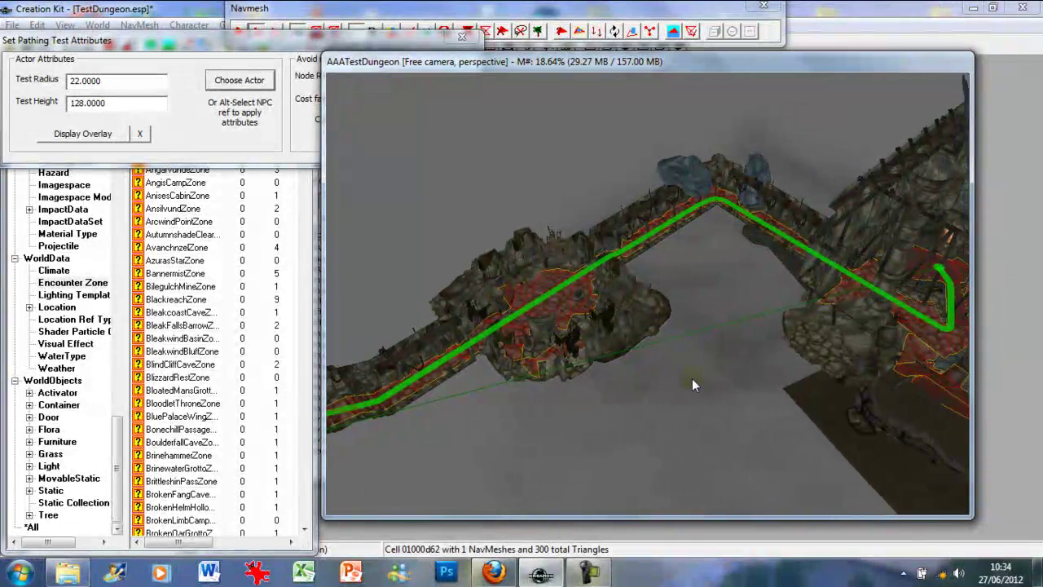
# Step: End the pathing test, finalize the current cell's navmesh, and leave navmesh editing
pyautogui.click(354, 51)
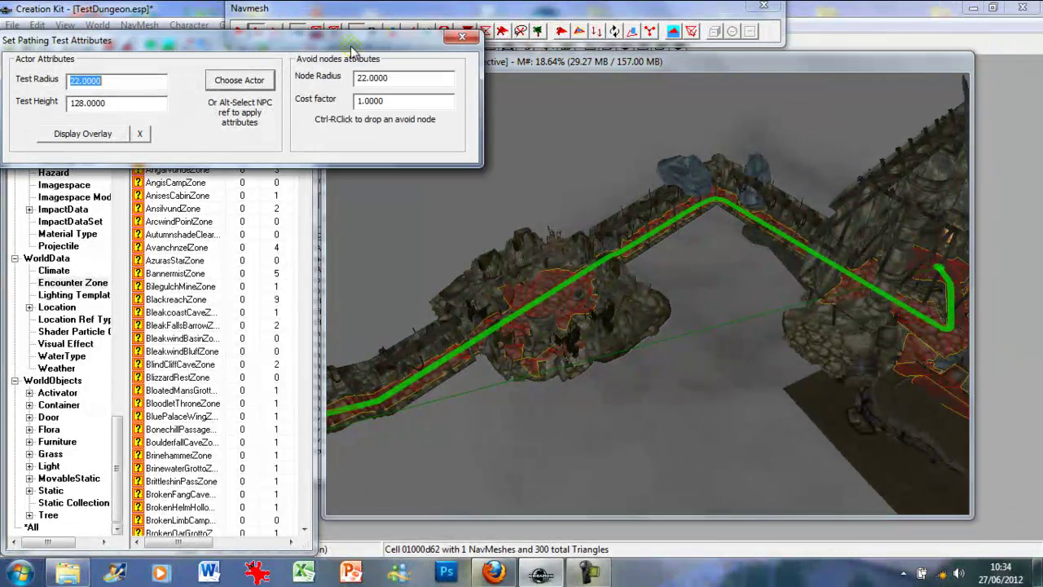
pyautogui.click(461, 35)
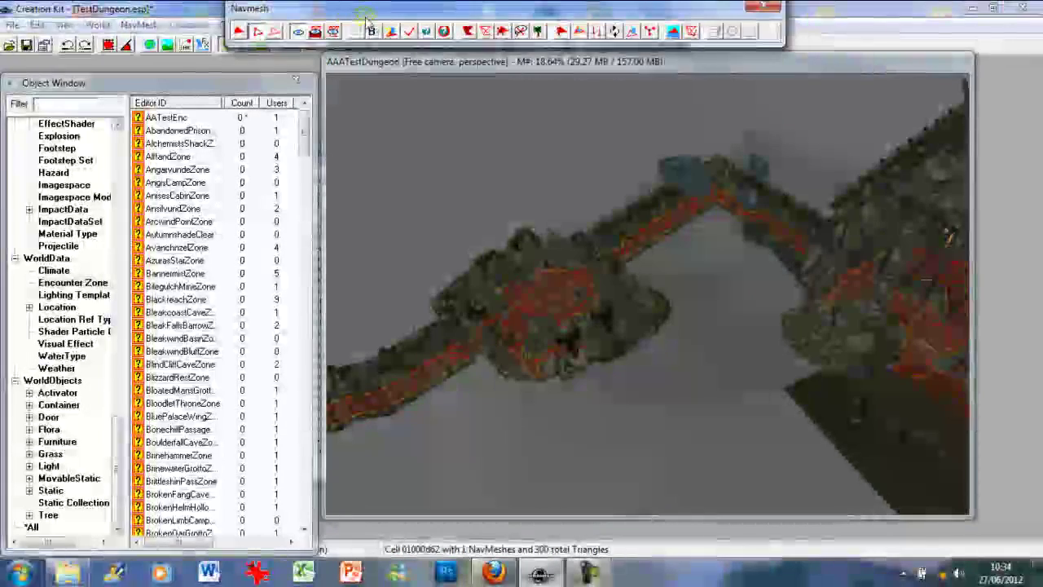
pyautogui.click(409, 34)
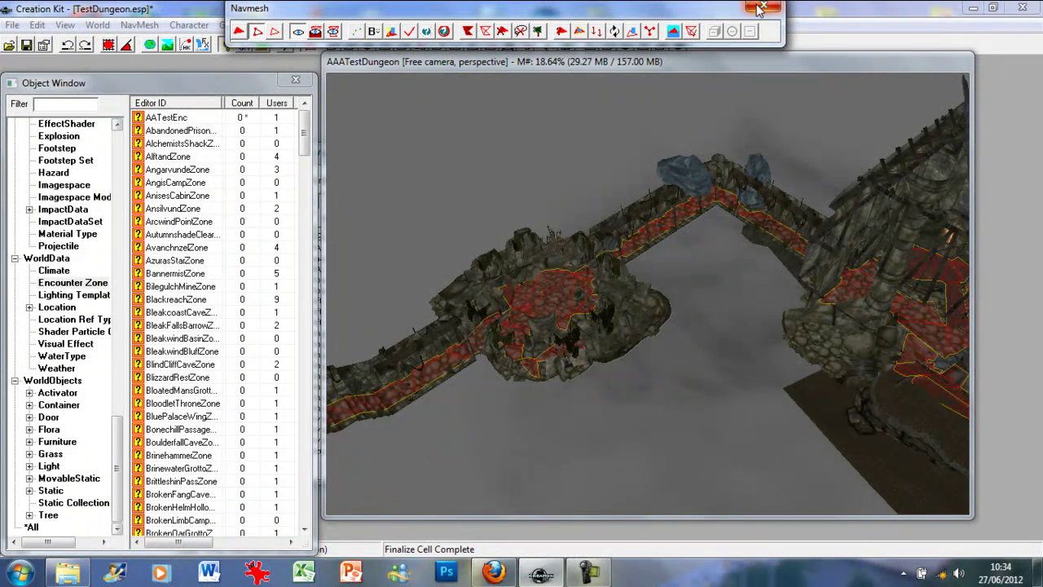
pyautogui.click(410, 34)
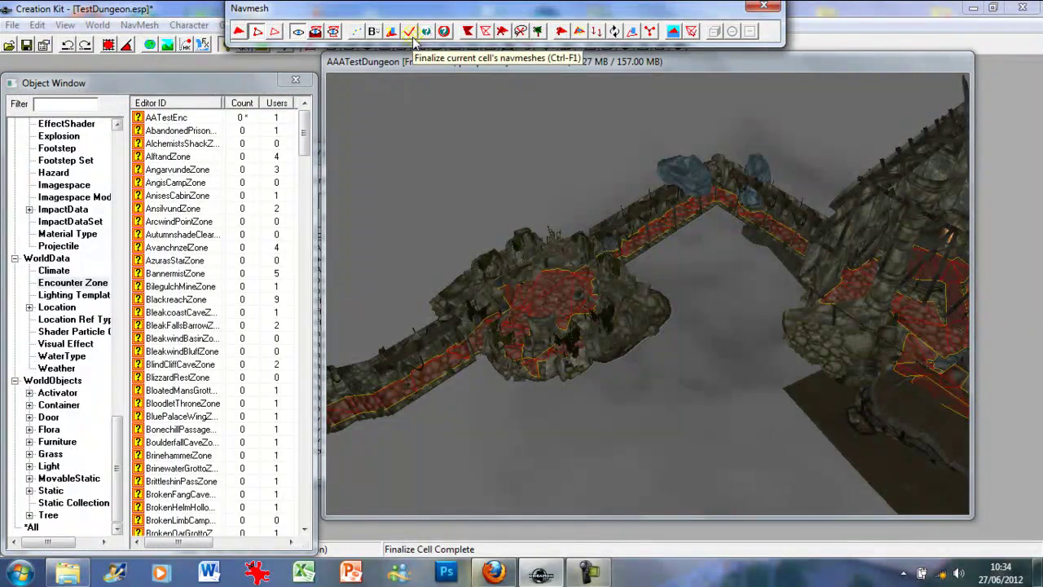
pyautogui.click(411, 34)
pyautogui.click(764, 7)
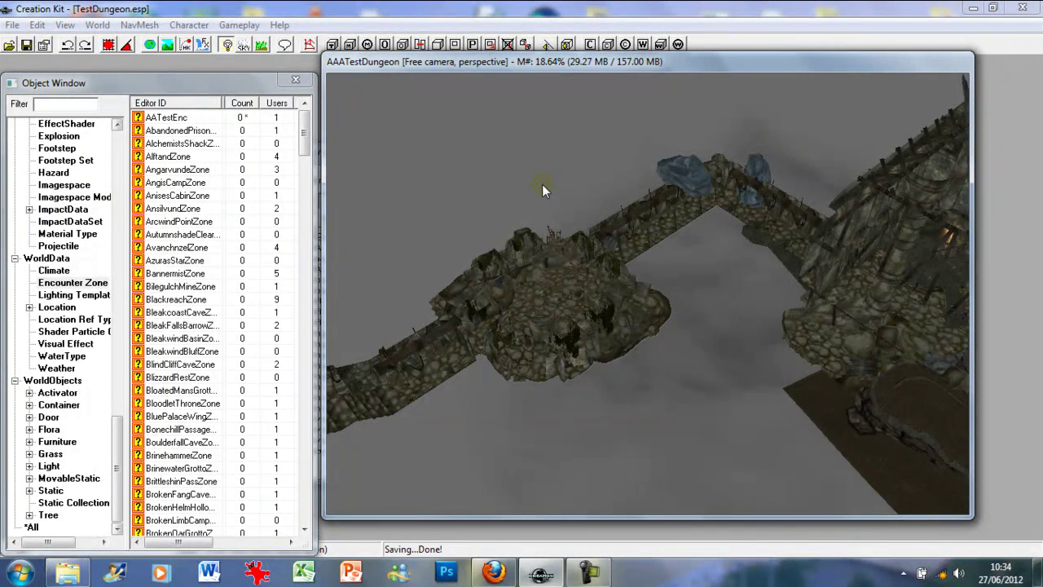
# Step: Show AAATestDungeon with its in-game lighting and inspect the dungeon from the outside overview to the stone archway
pyautogui.press('a')
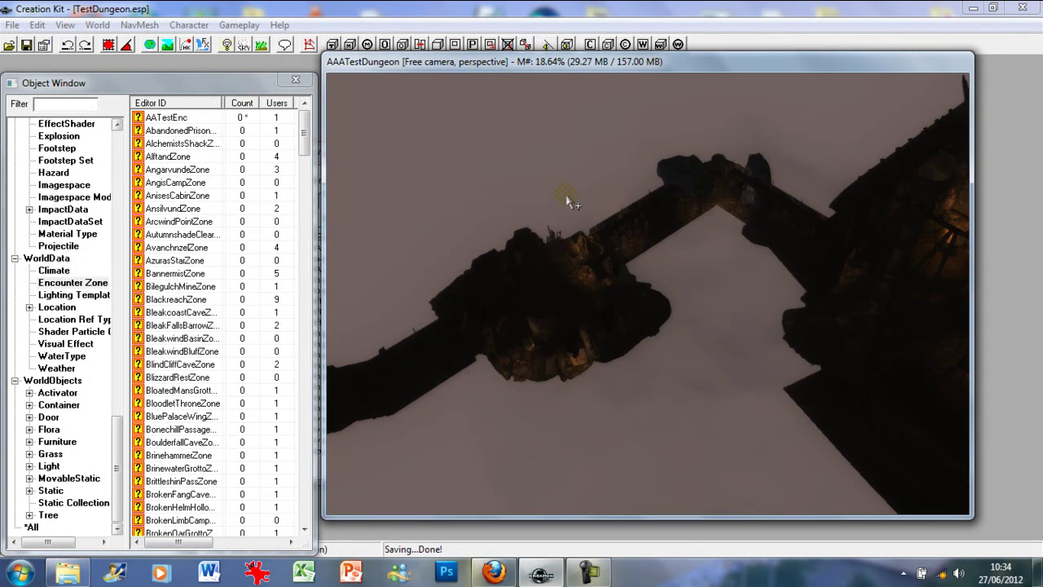
pyautogui.keyDown('shift'); pyautogui.moveTo(568, 198); pyautogui.dragTo(826, 285, button='middle'); pyautogui.keyUp('shift')
pyautogui.scroll(3, 696, 333)
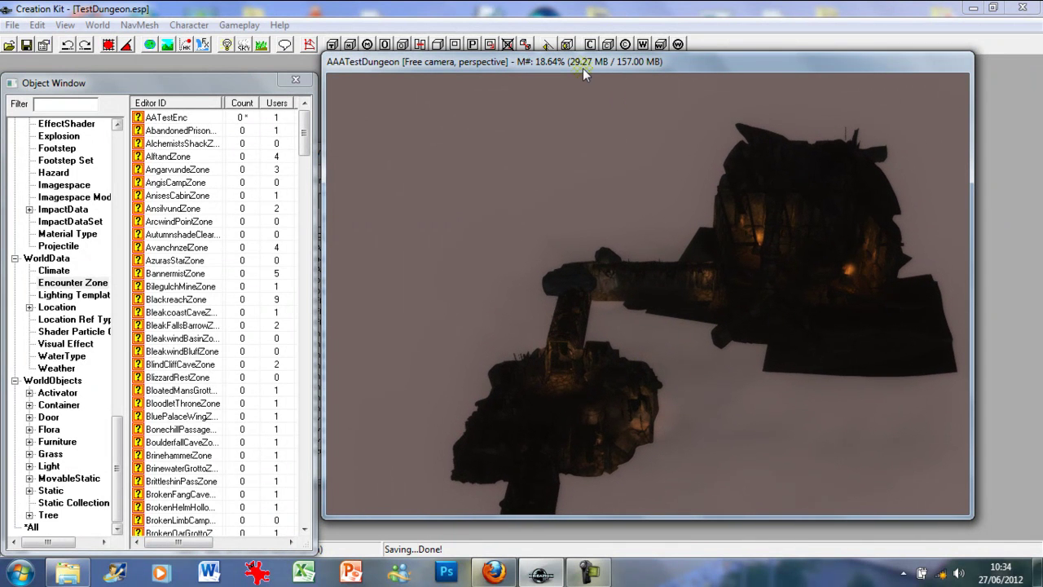
pyautogui.scroll(4, 610, 350)
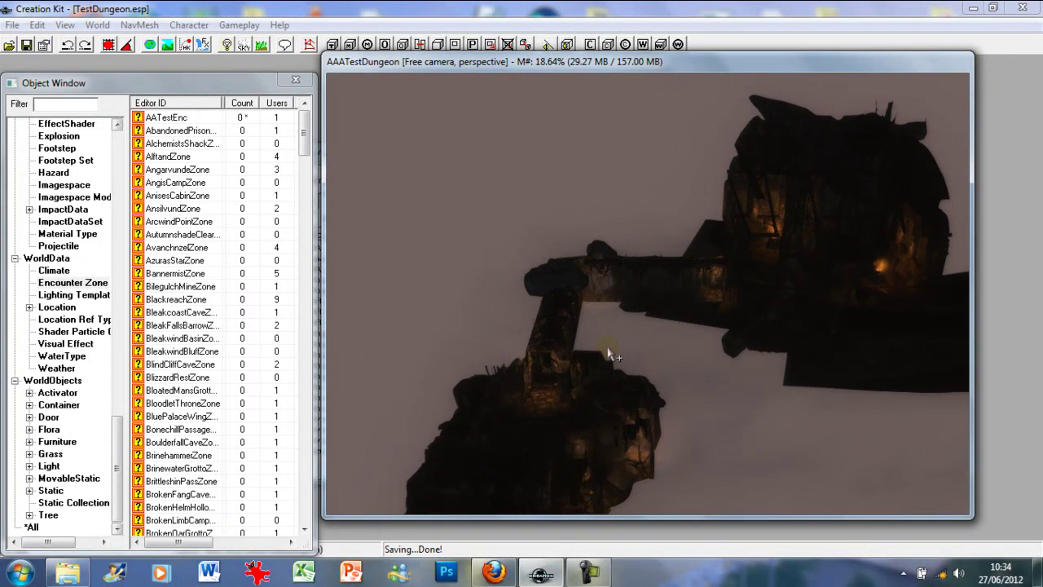
pyautogui.scroll(5, 610, 357)
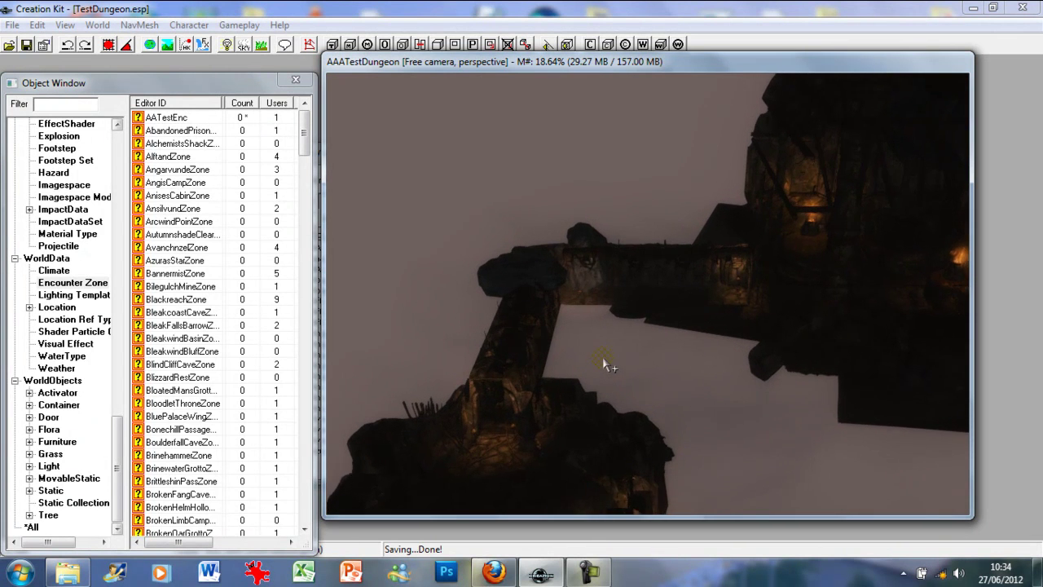
pyautogui.moveTo(606, 363); pyautogui.dragTo(639, 288, button='middle')
pyautogui.scroll(-5, 637, 284)
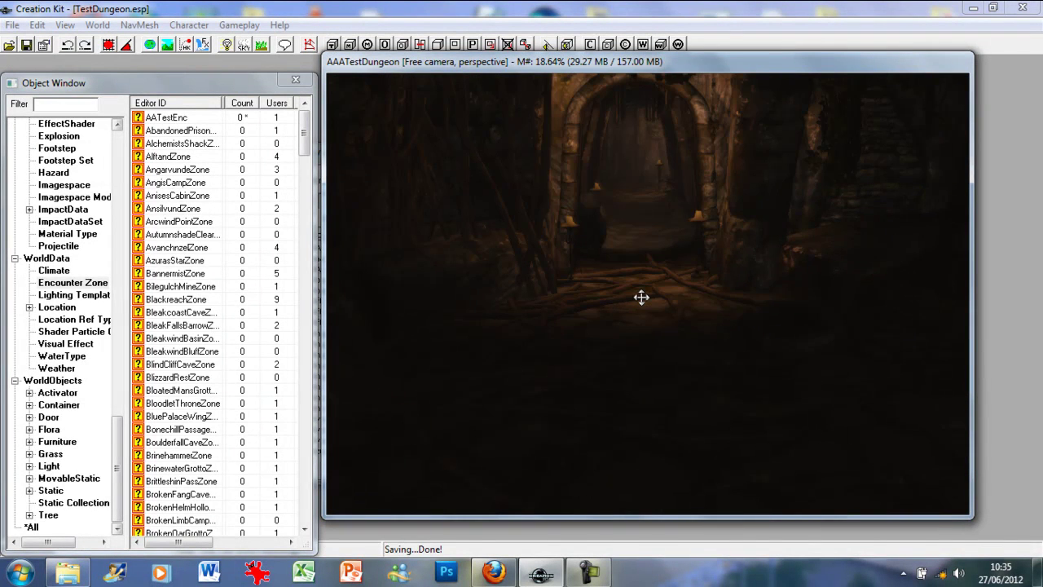
pyautogui.moveTo(643, 300); pyautogui.dragTo(649, 299, button='middle')
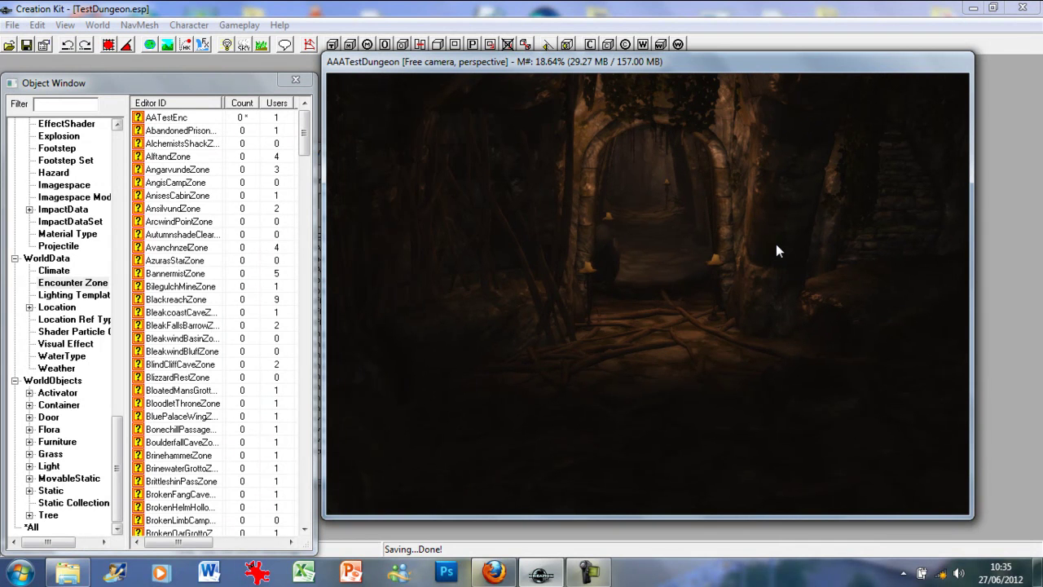
pyautogui.moveTo(775, 238); pyautogui.dragTo(778, 244, button='middle')
pyautogui.scroll(-5, 771, 237)
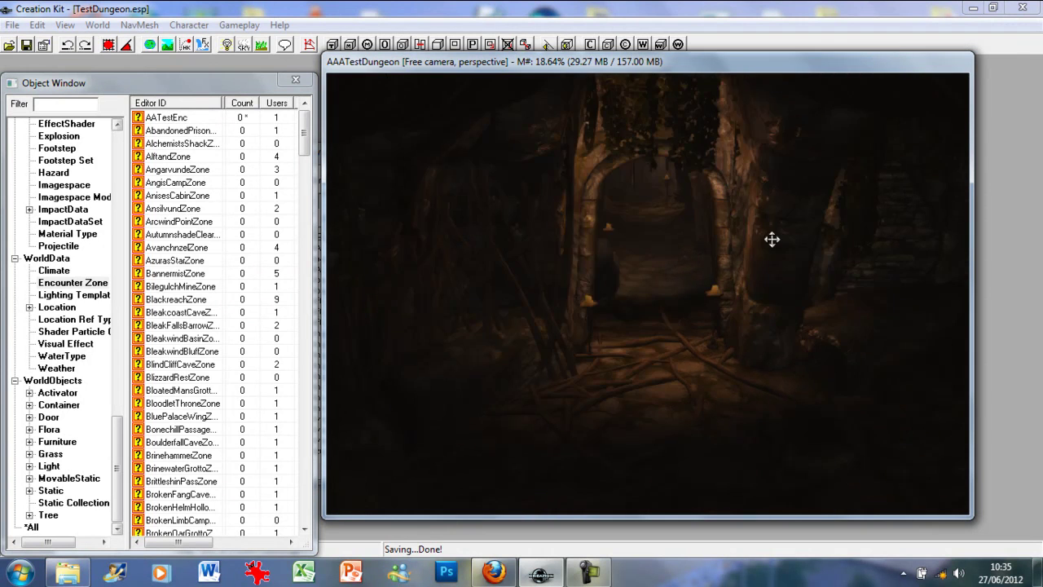